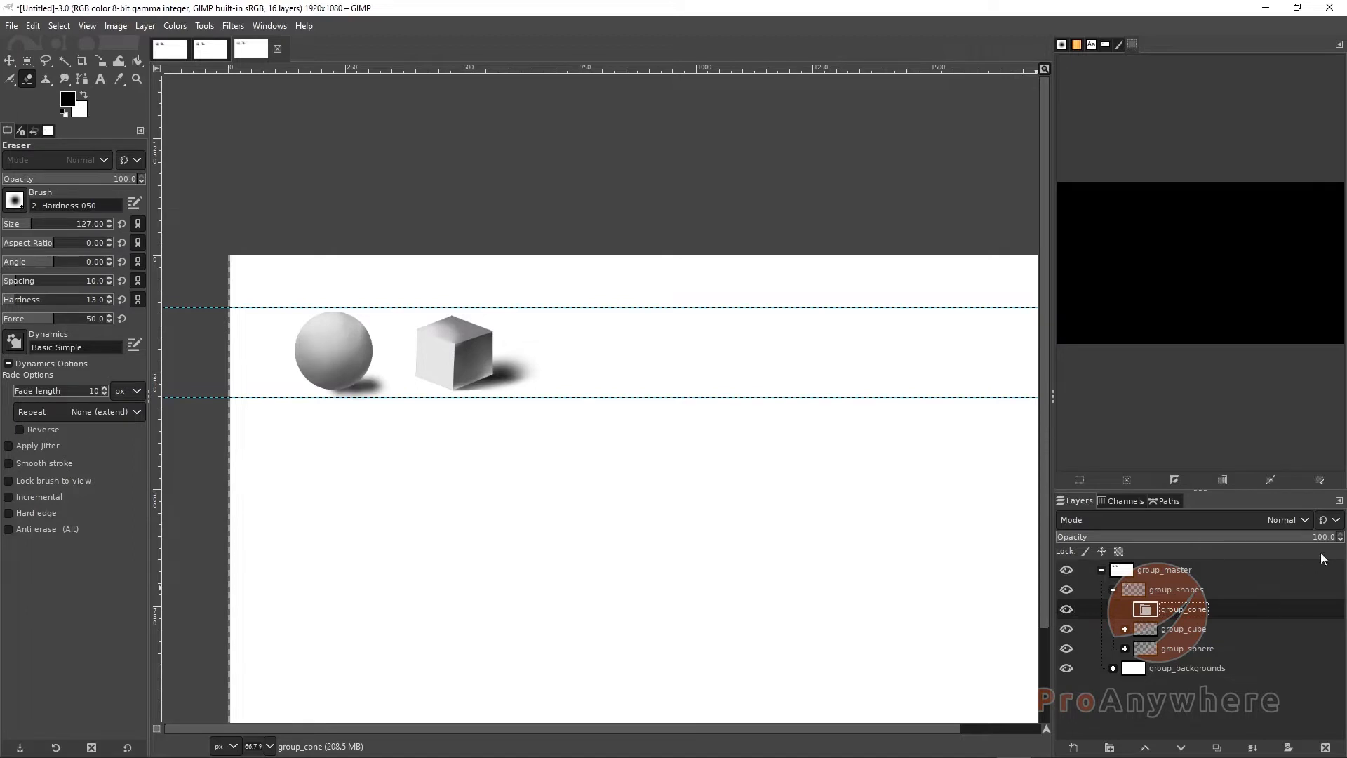
# Add a new transparent layer named cone_01 inside the cone group
pyautogui.press('1')
pyautogui.scroll(1, 628, 407)
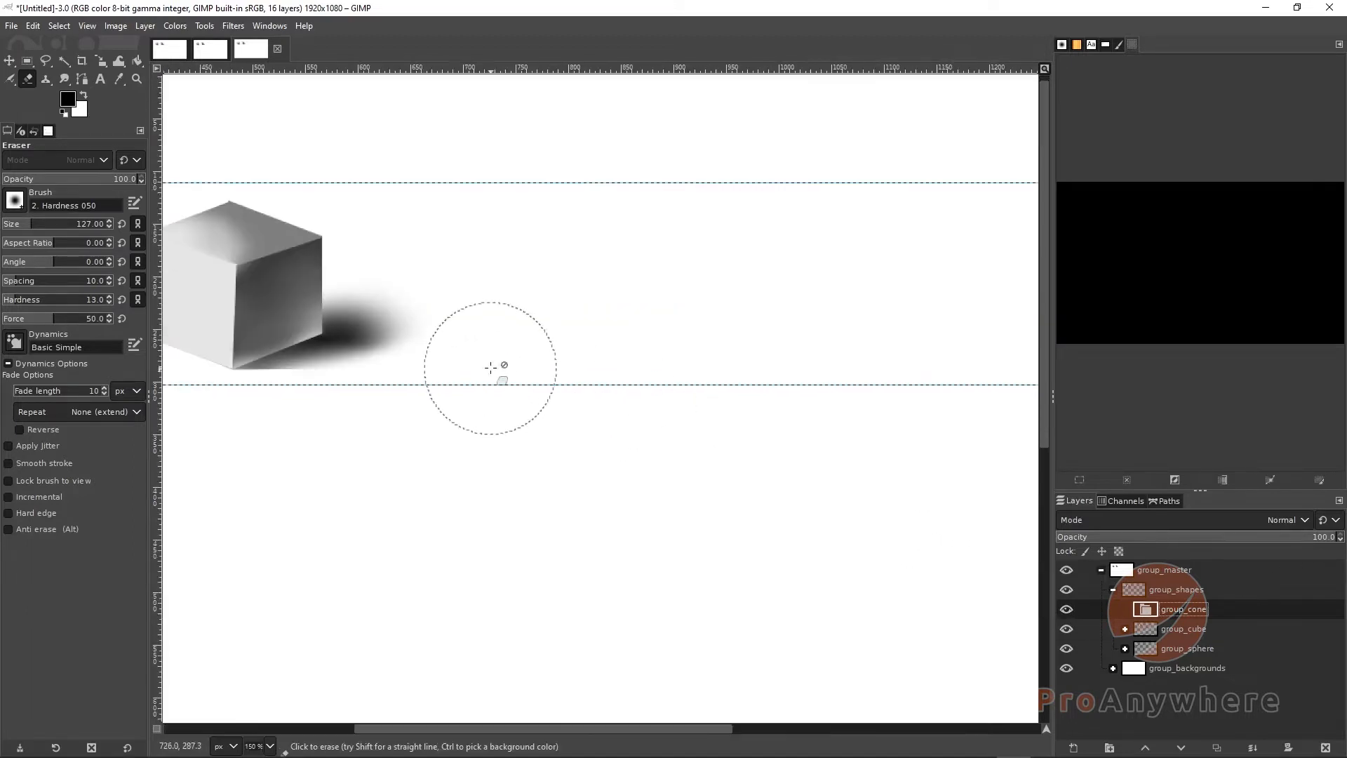
pyautogui.moveTo(541, 395); pyautogui.dragTo(685, 509)
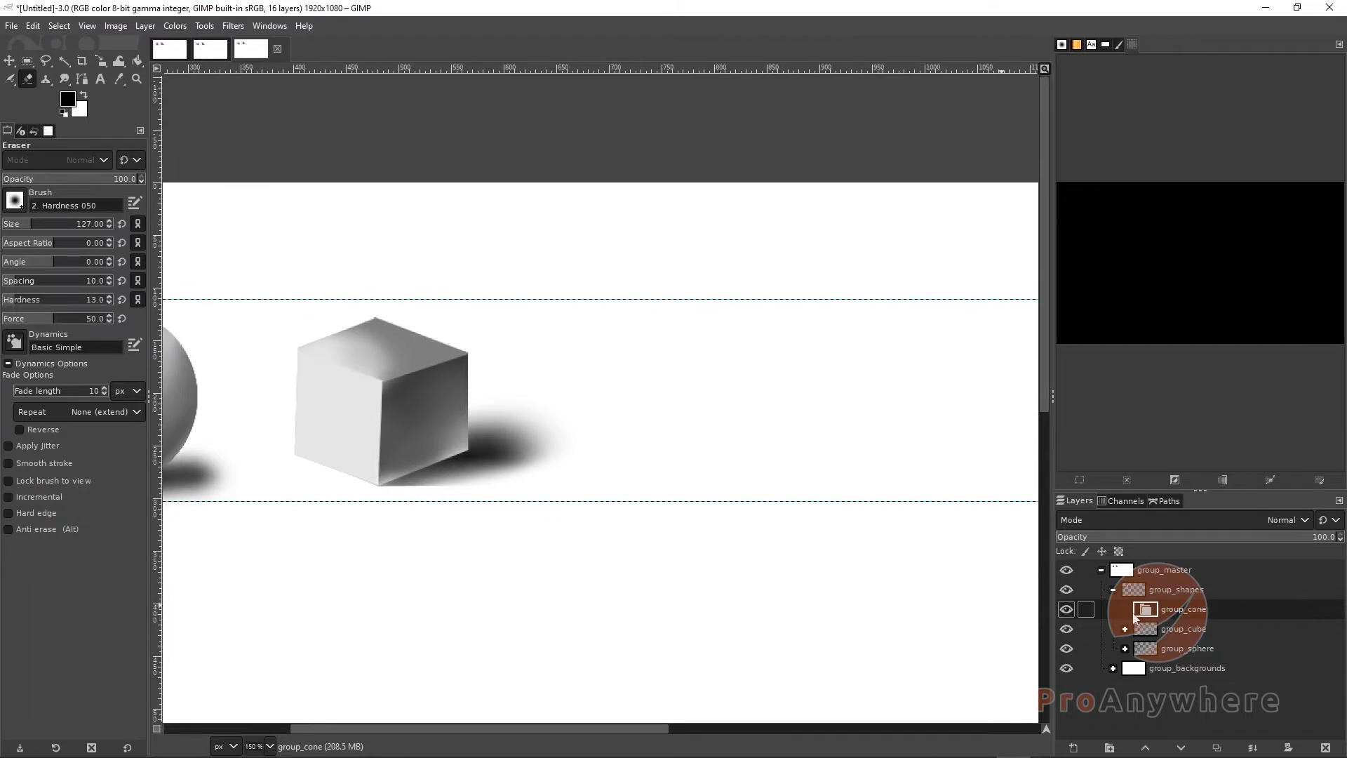
pyautogui.click(1071, 749)
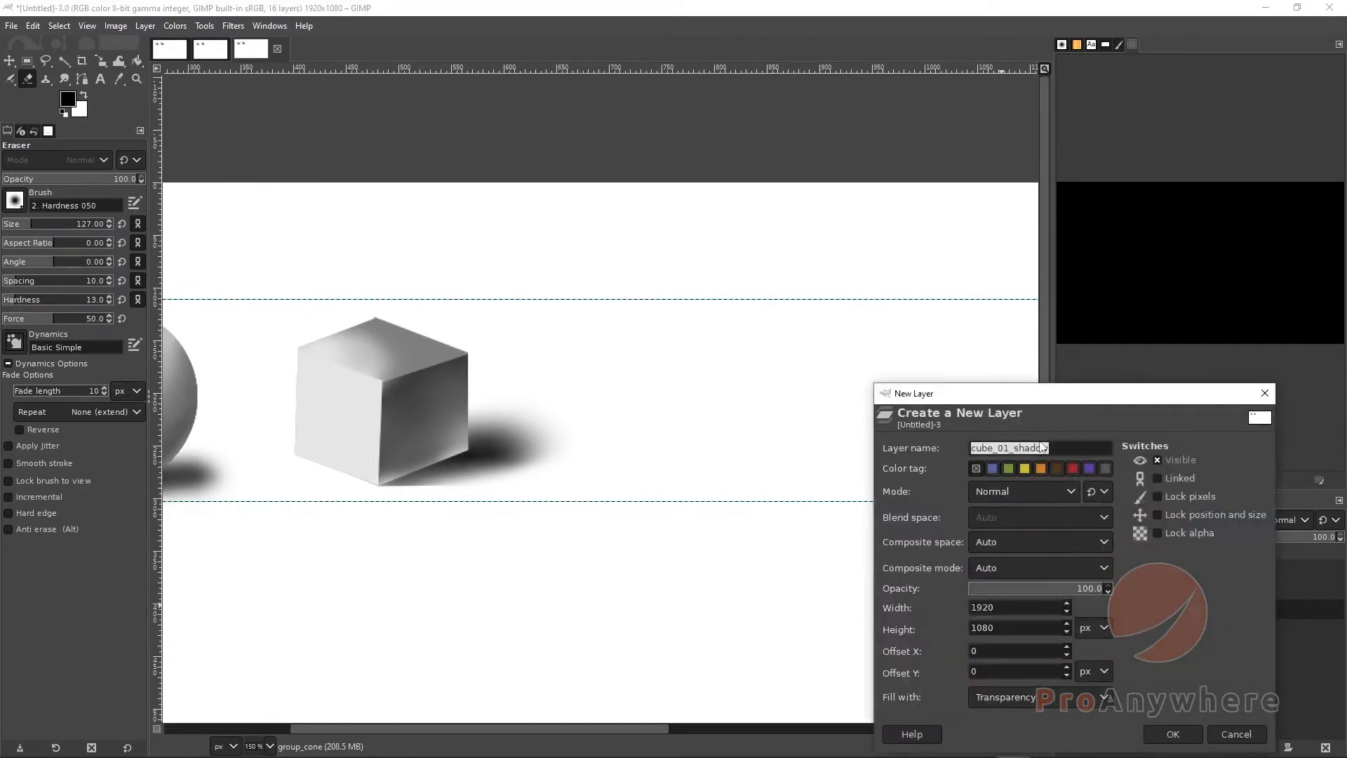
pyautogui.moveTo(1043, 448); pyautogui.dragTo(986, 446)
pyautogui.press('BackSpace')
pyautogui.press('BackSpace')
pyautogui.press('Return')
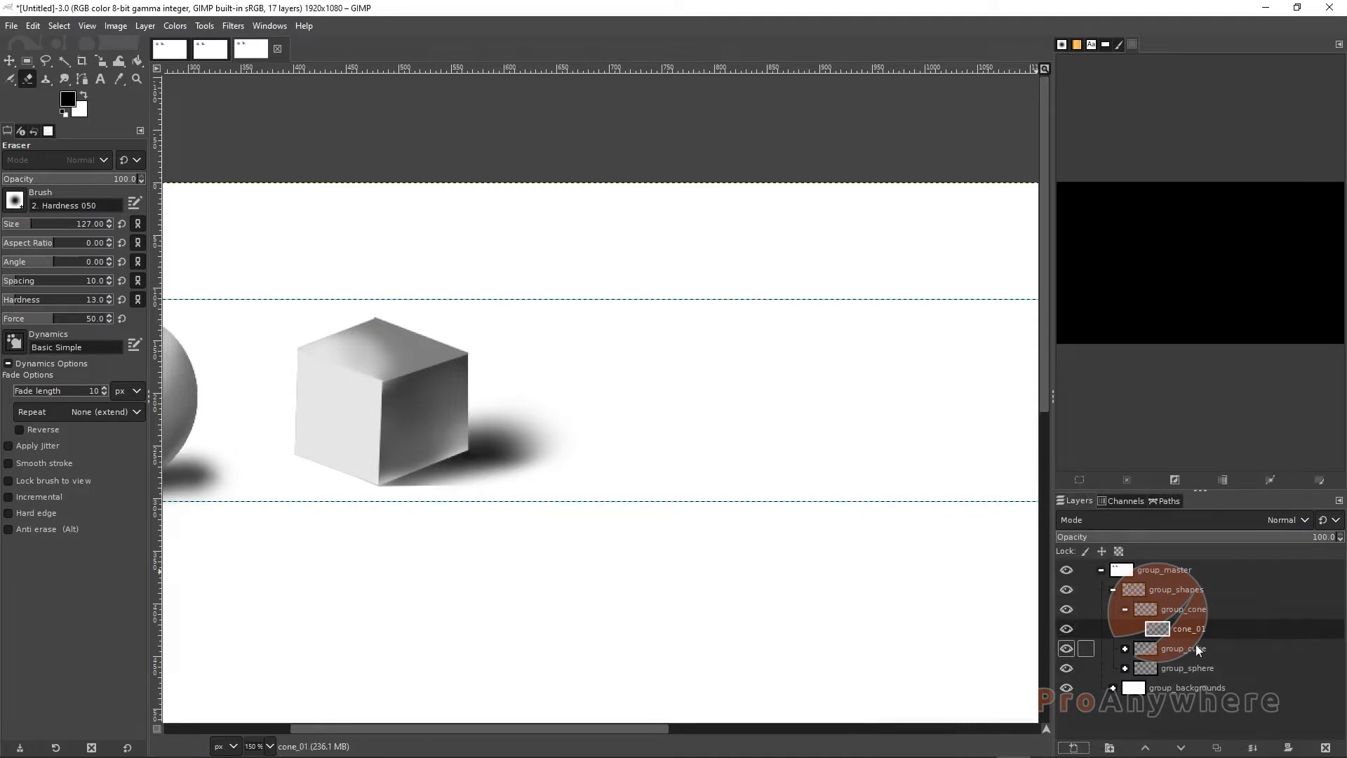
# Switch to Ellipse Select and draw an elliptical selection about 125 x 55 px for the cone's base
pyautogui.moveTo(584, 516); pyautogui.dragTo(421, 520)
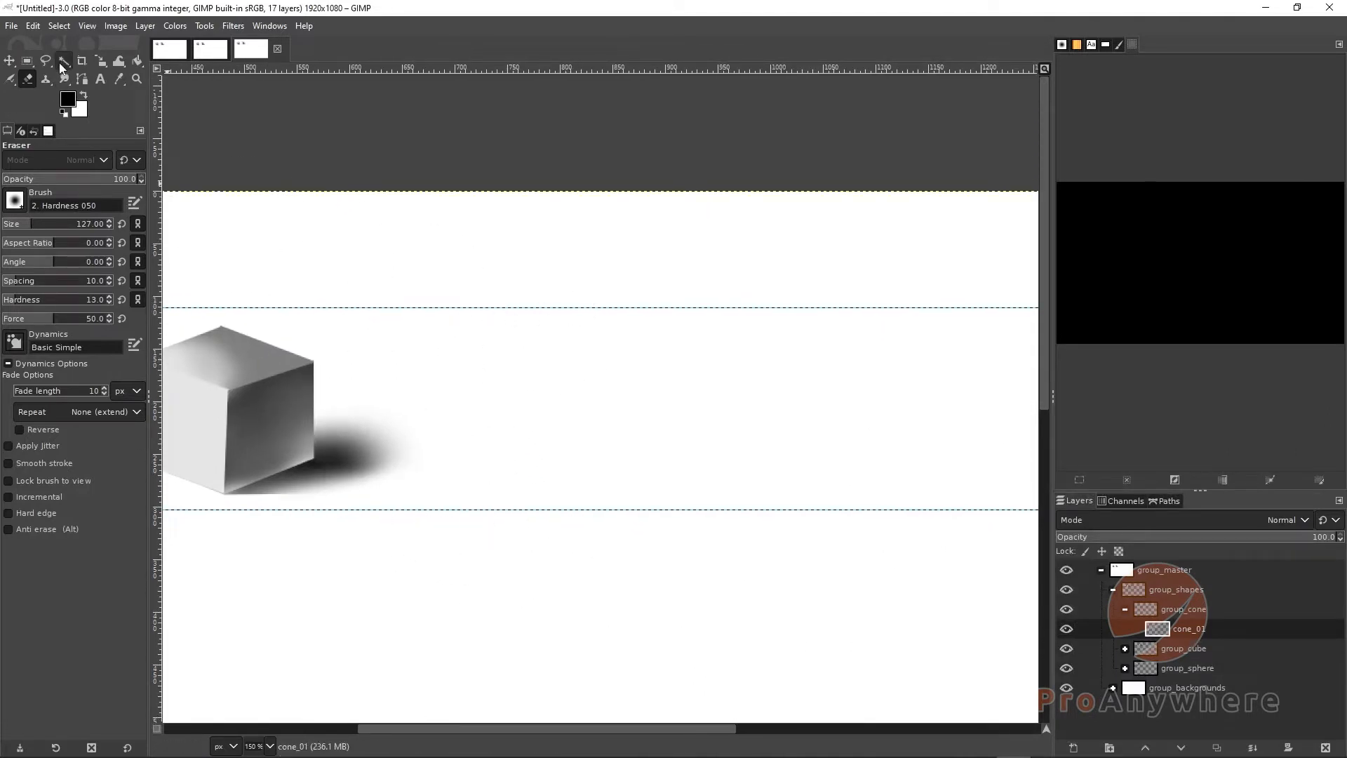
pyautogui.click(24, 67)
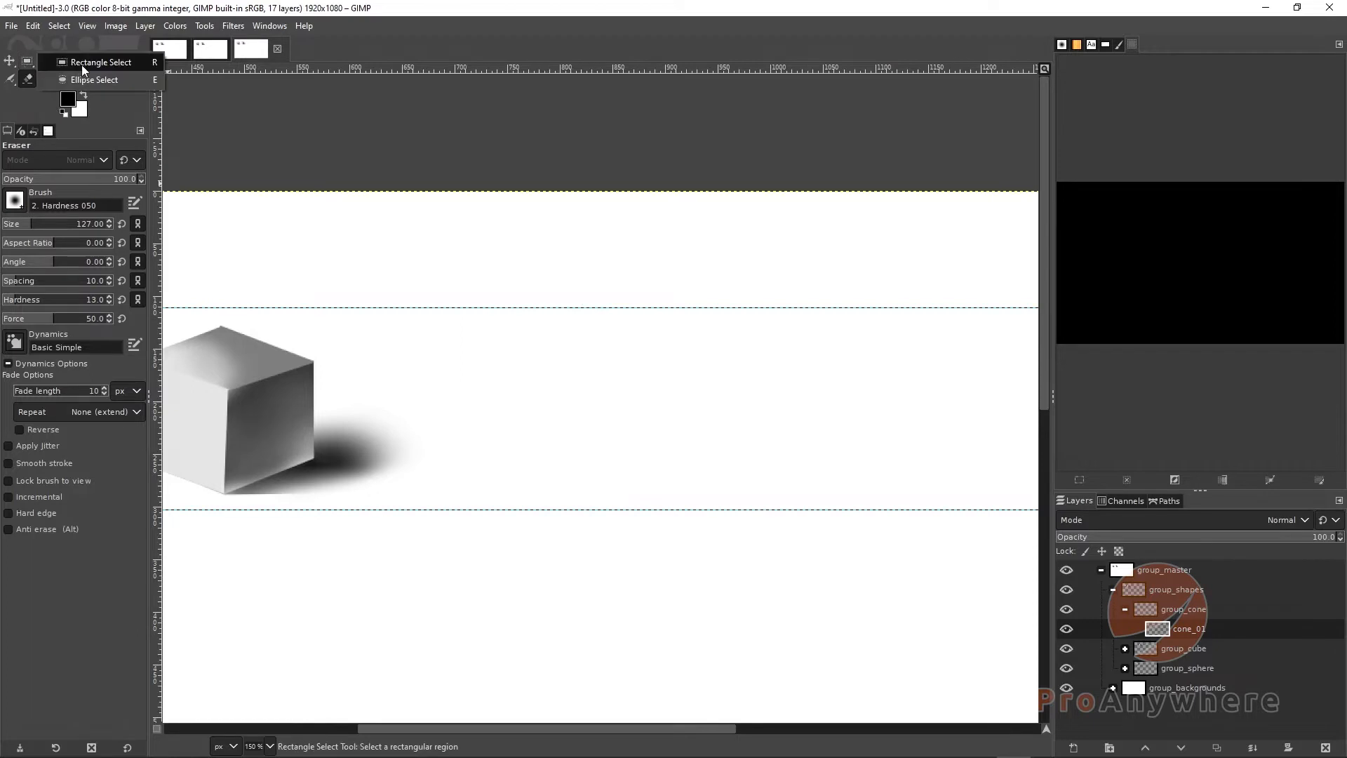
pyautogui.click(82, 66)
pyautogui.click(11, 62)
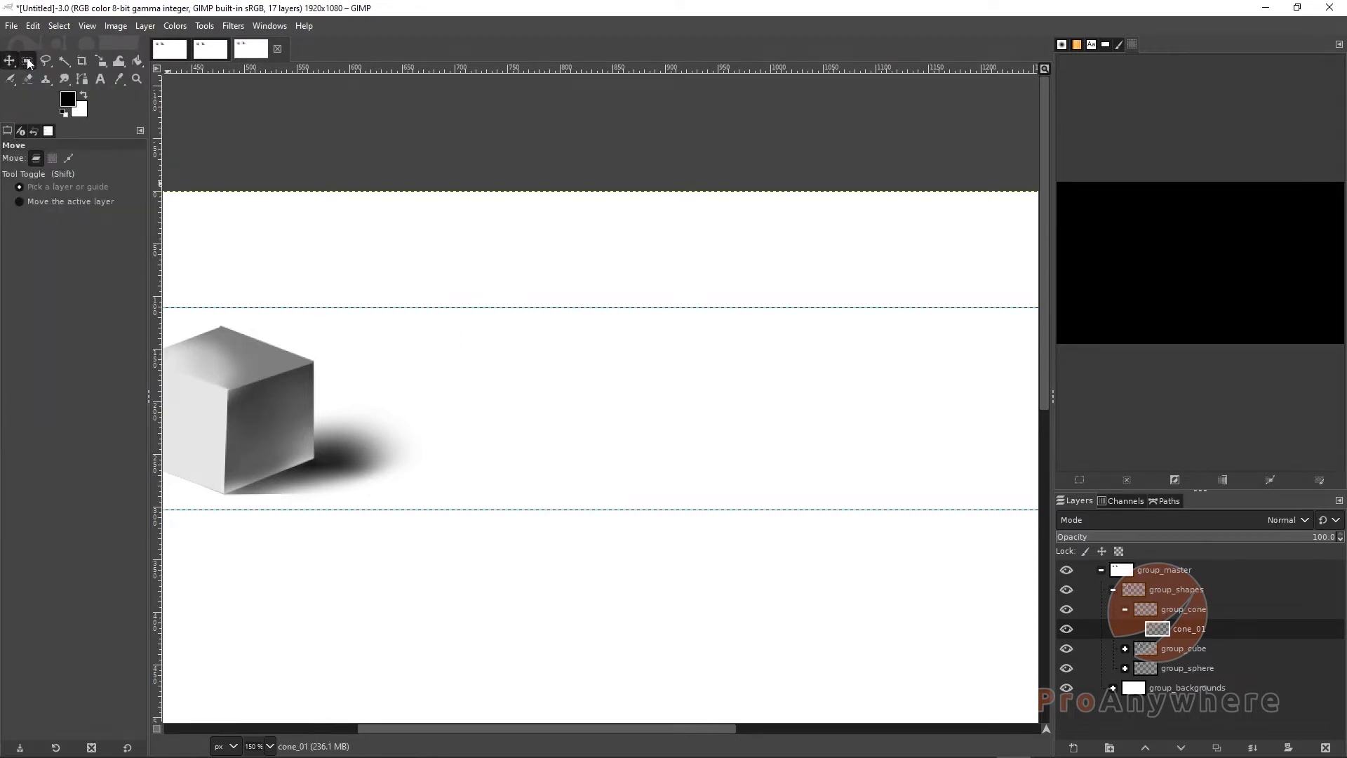
pyautogui.click(29, 64)
pyautogui.click(95, 83)
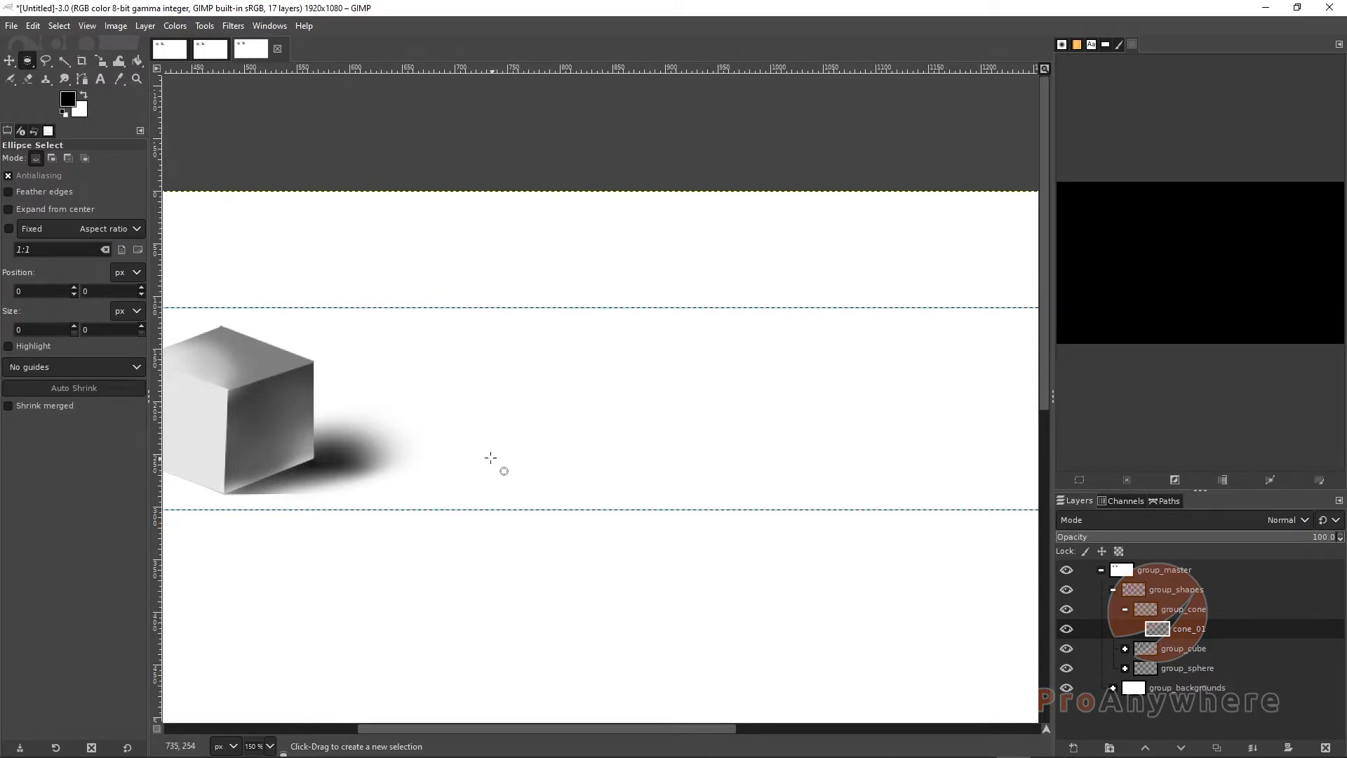
pyautogui.moveTo(478, 450); pyautogui.dragTo(665, 500)
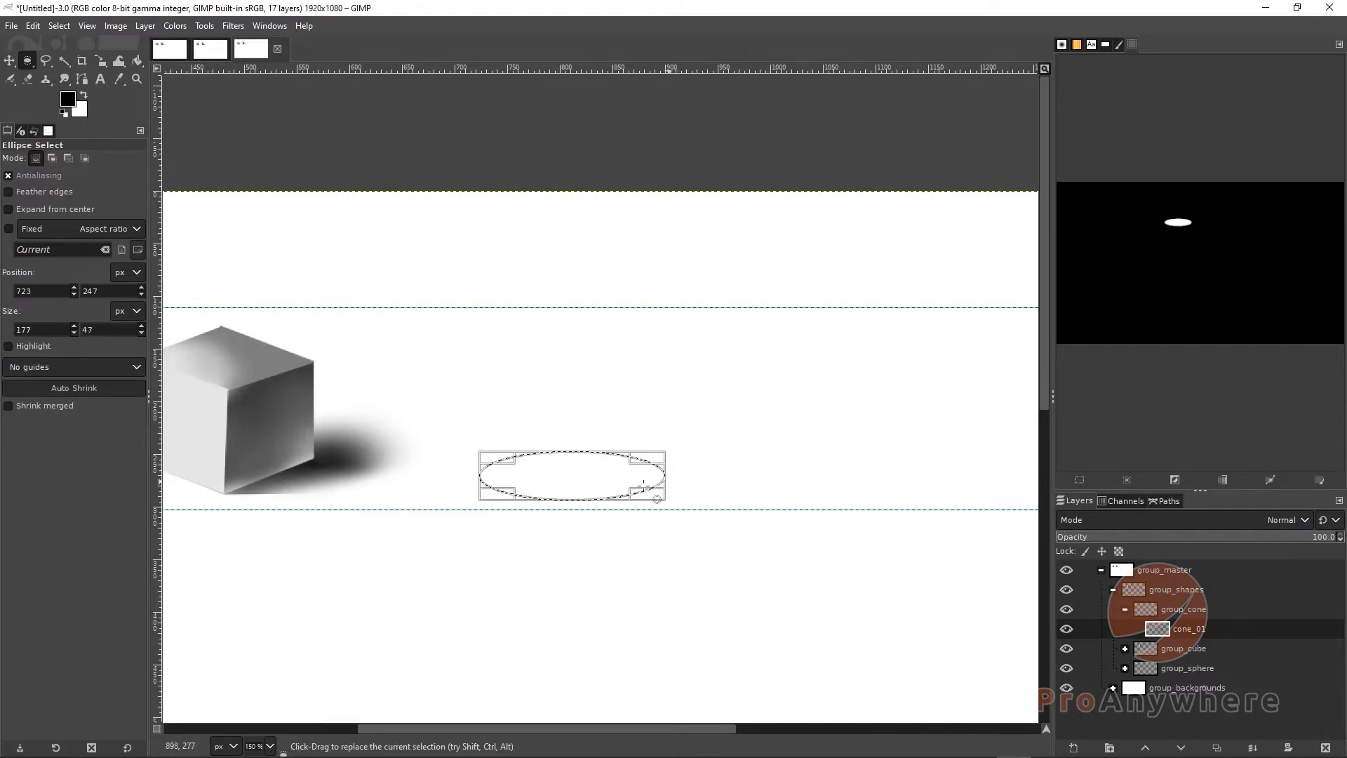
pyautogui.moveTo(572, 473)
pyautogui.mouseDown()
pyautogui.moveTo(590, 447)
pyautogui.moveTo(589, 475)
pyautogui.mouseUp()
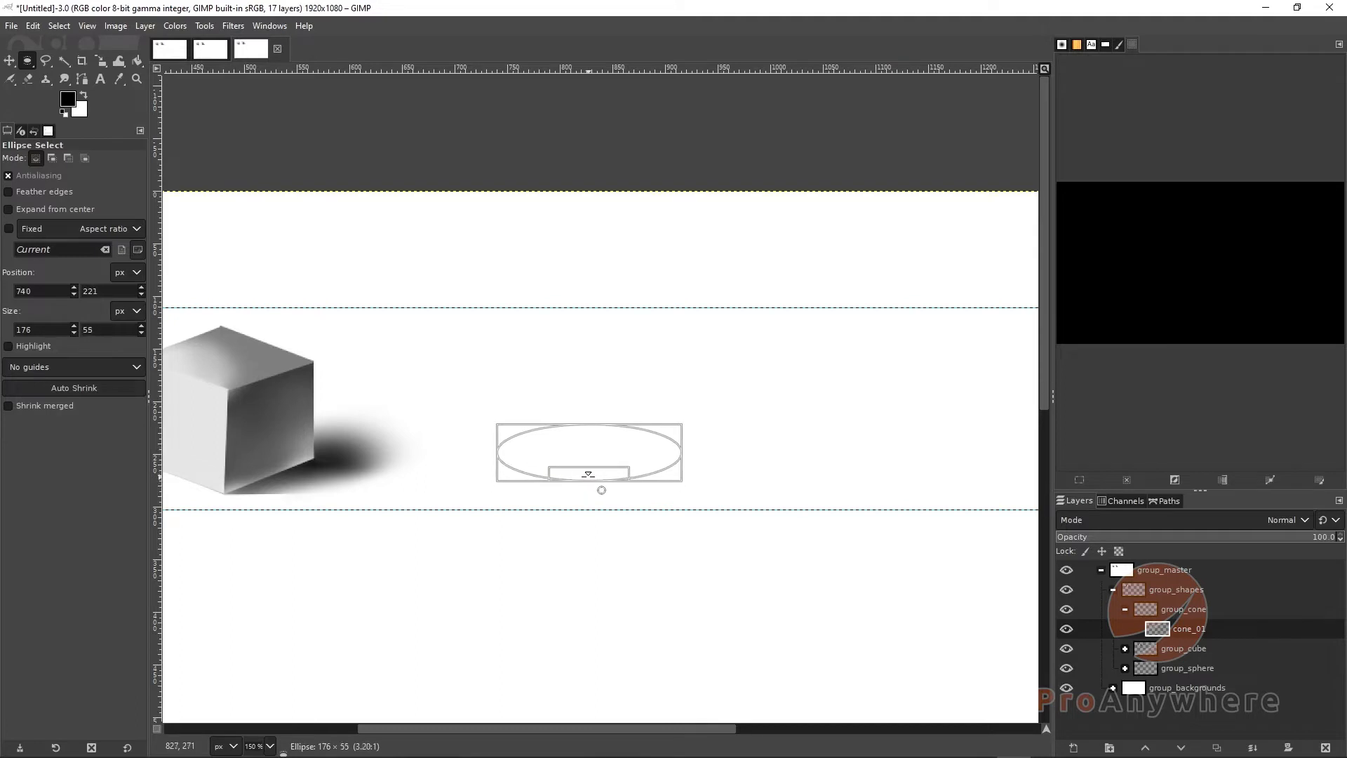
pyautogui.moveTo(678, 453); pyautogui.dragTo(554, 460)
# Move the ellipse selection to position 774, 228 right of the cube and commit it
pyautogui.moveTo(447, 570); pyautogui.dragTo(639, 585)
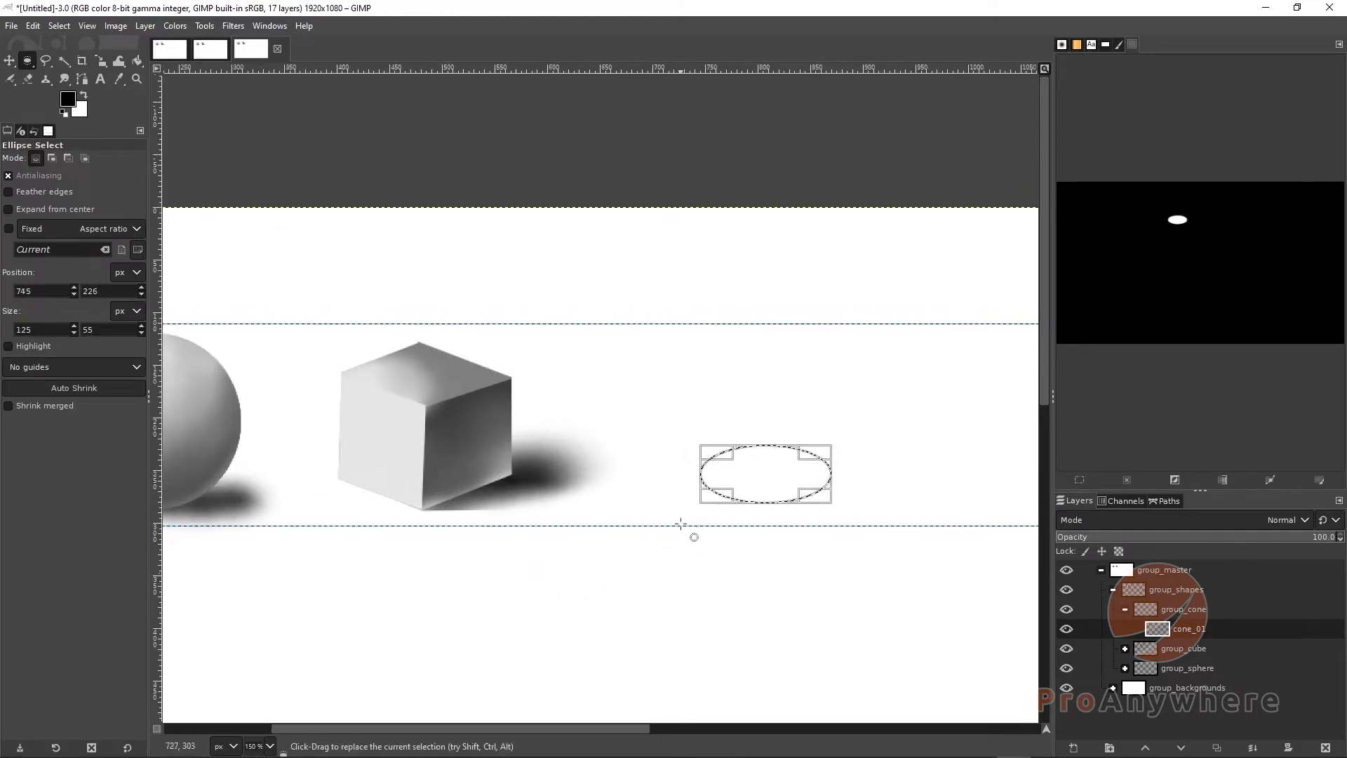
pyautogui.moveTo(746, 475); pyautogui.dragTo(767, 475)
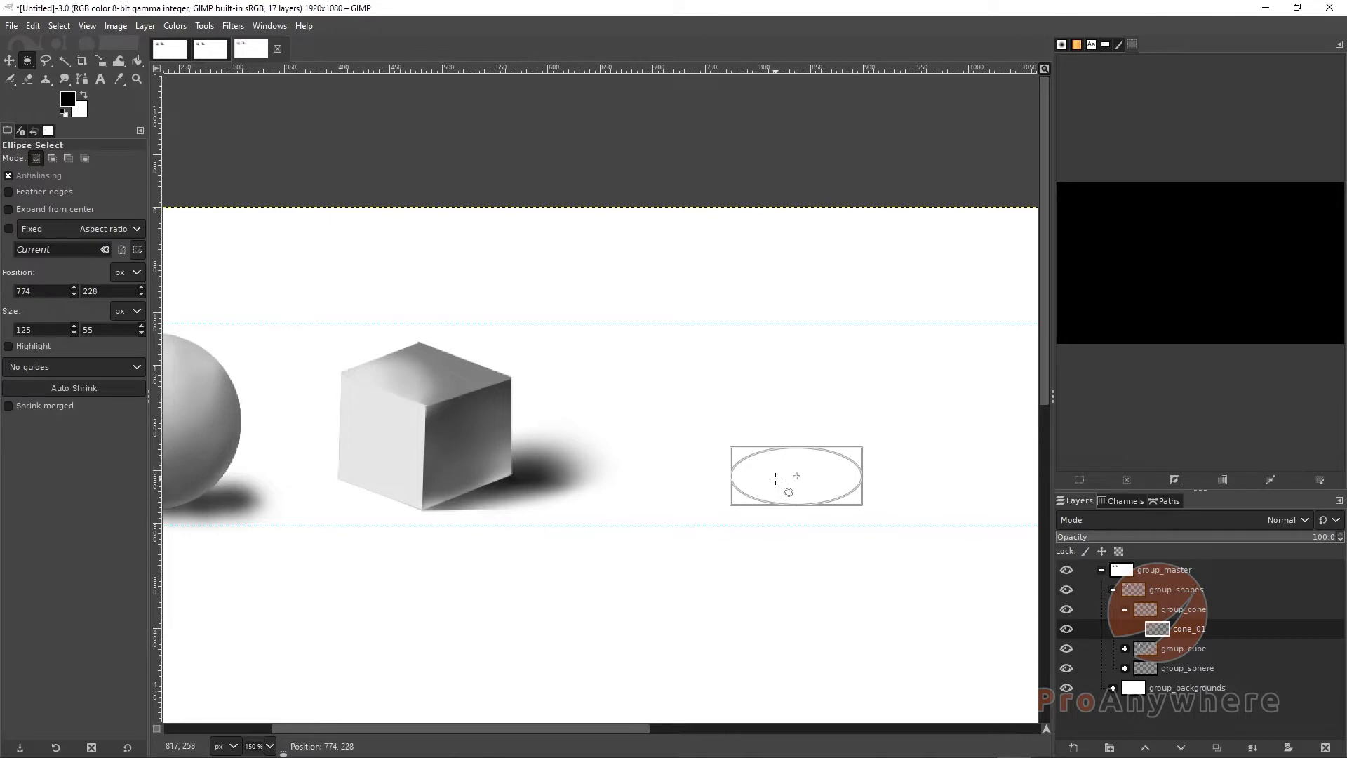
pyautogui.moveTo(776, 478); pyautogui.dragTo(775, 477)
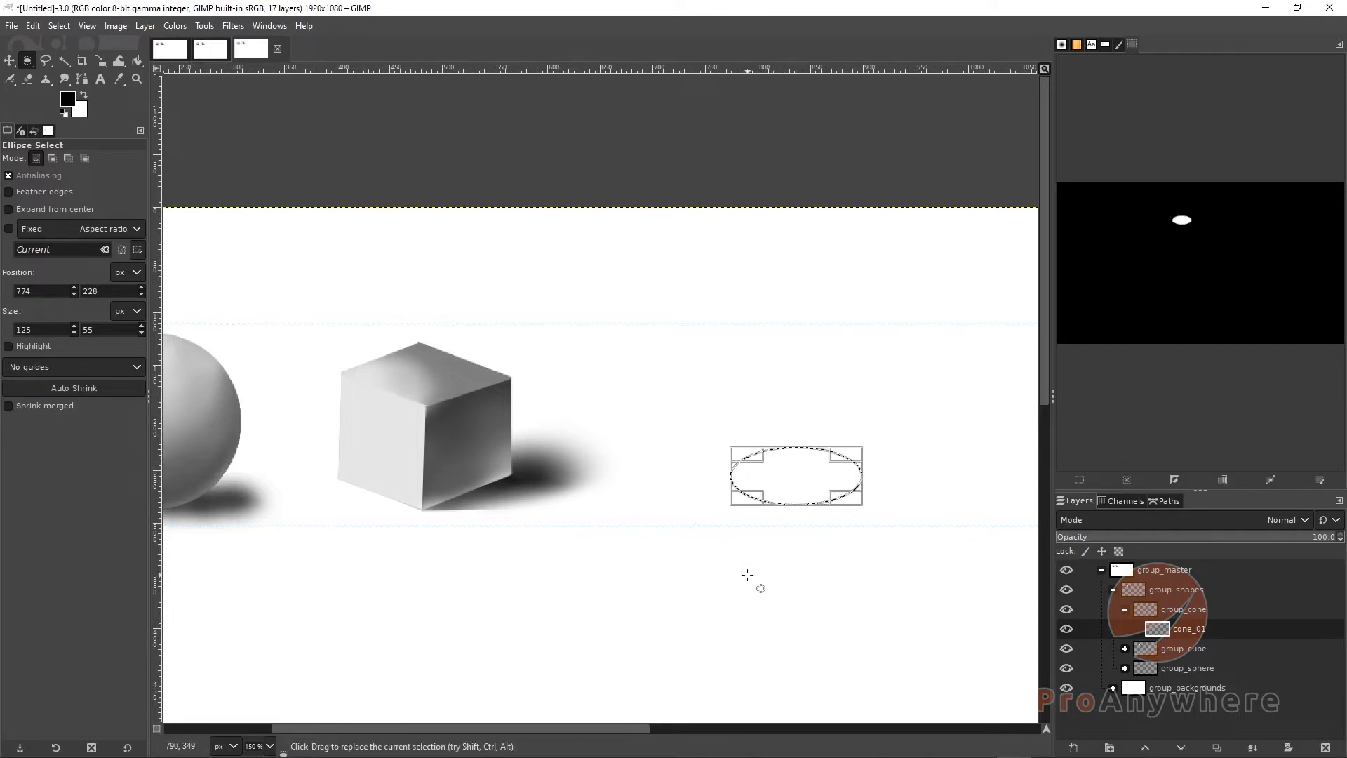
pyautogui.press('Return')
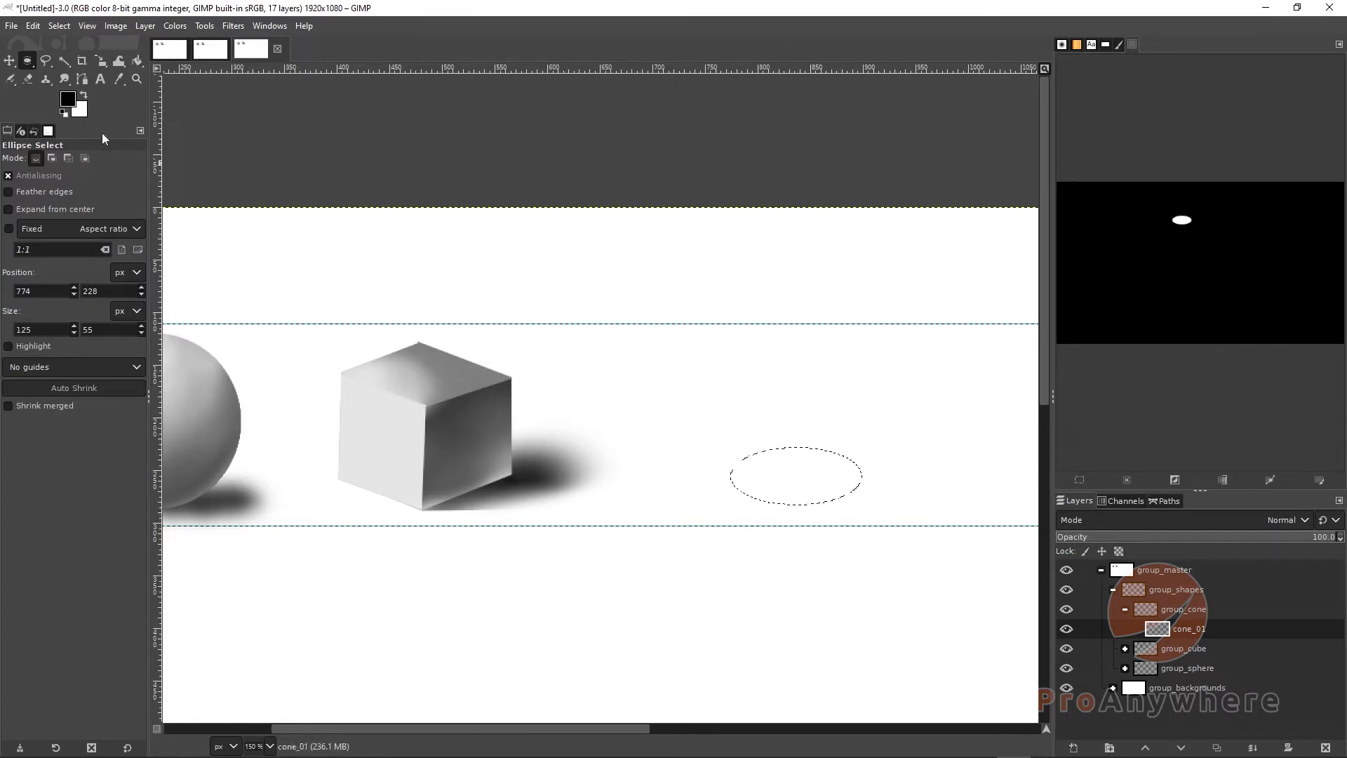
pyautogui.click(44, 61)
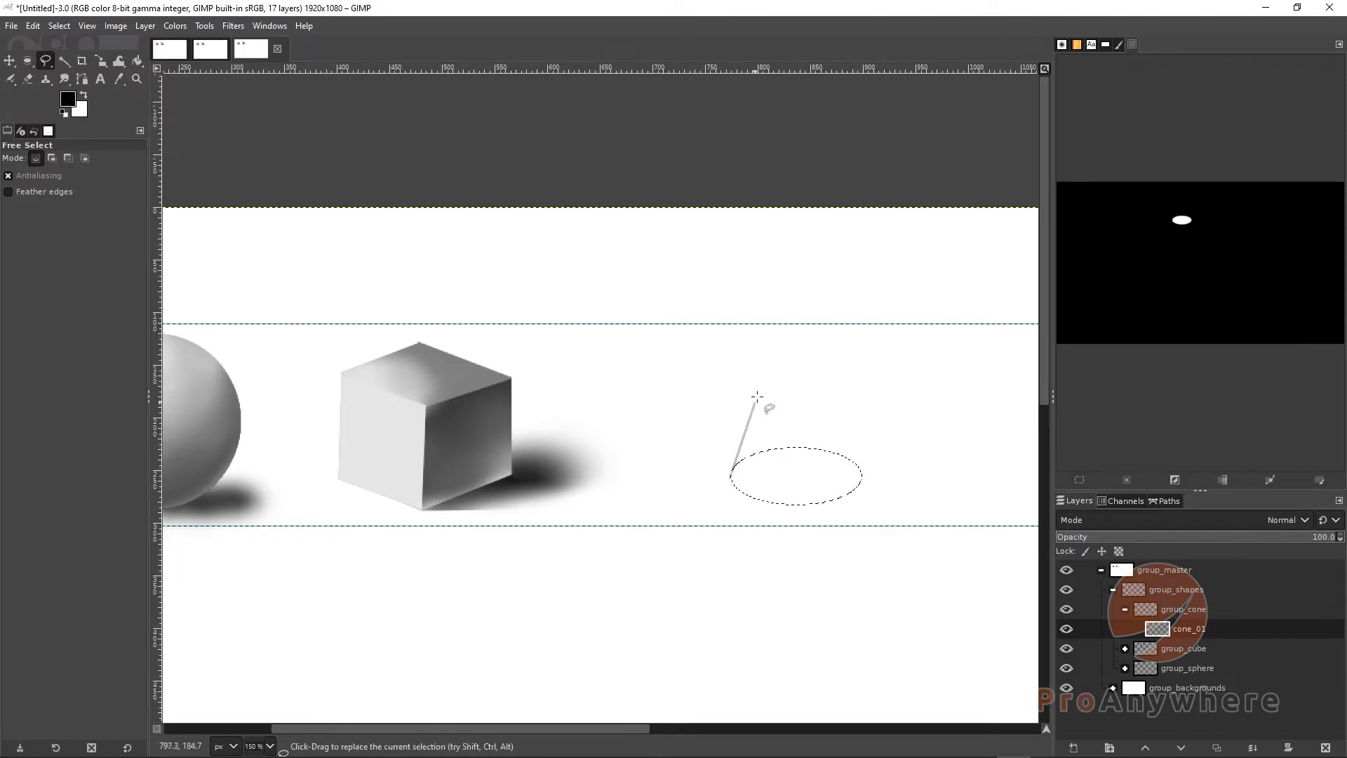
pyautogui.click(792, 333)
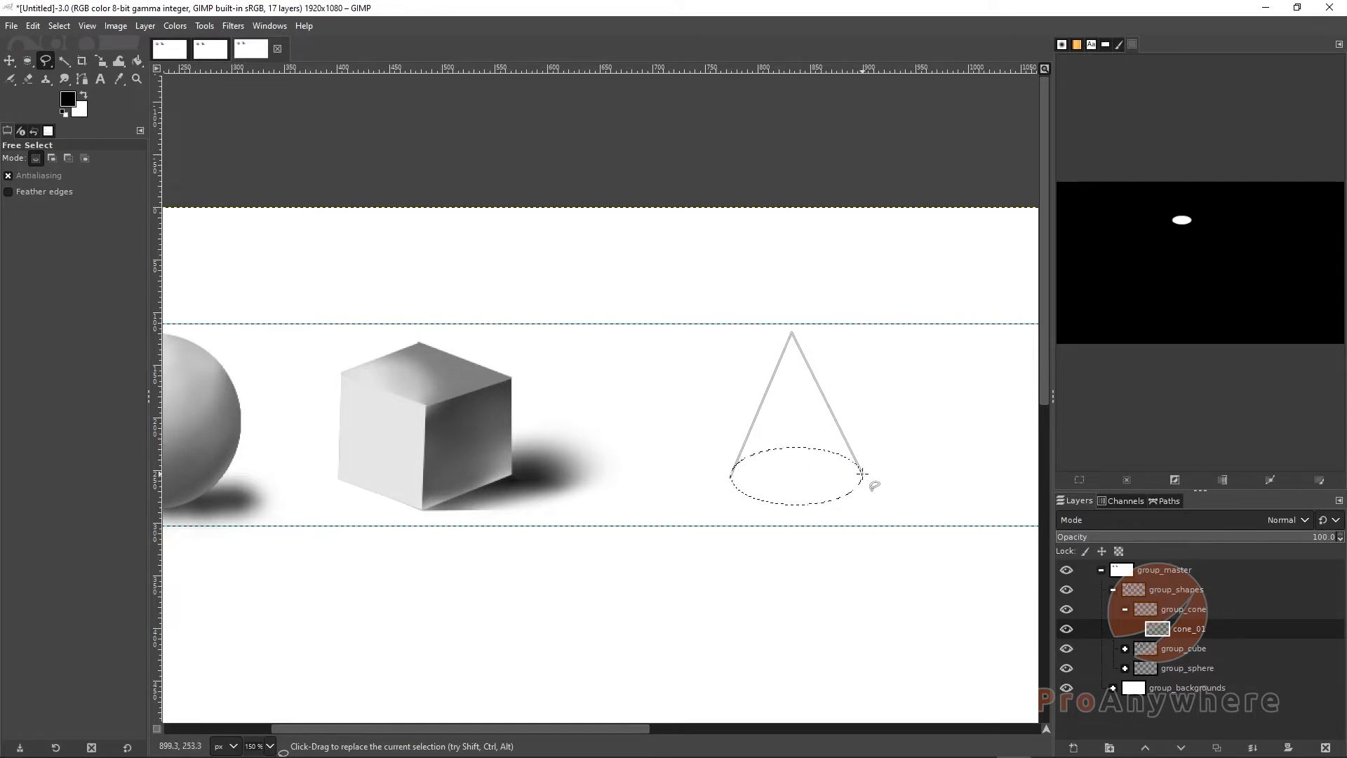
pyautogui.press('Escape')
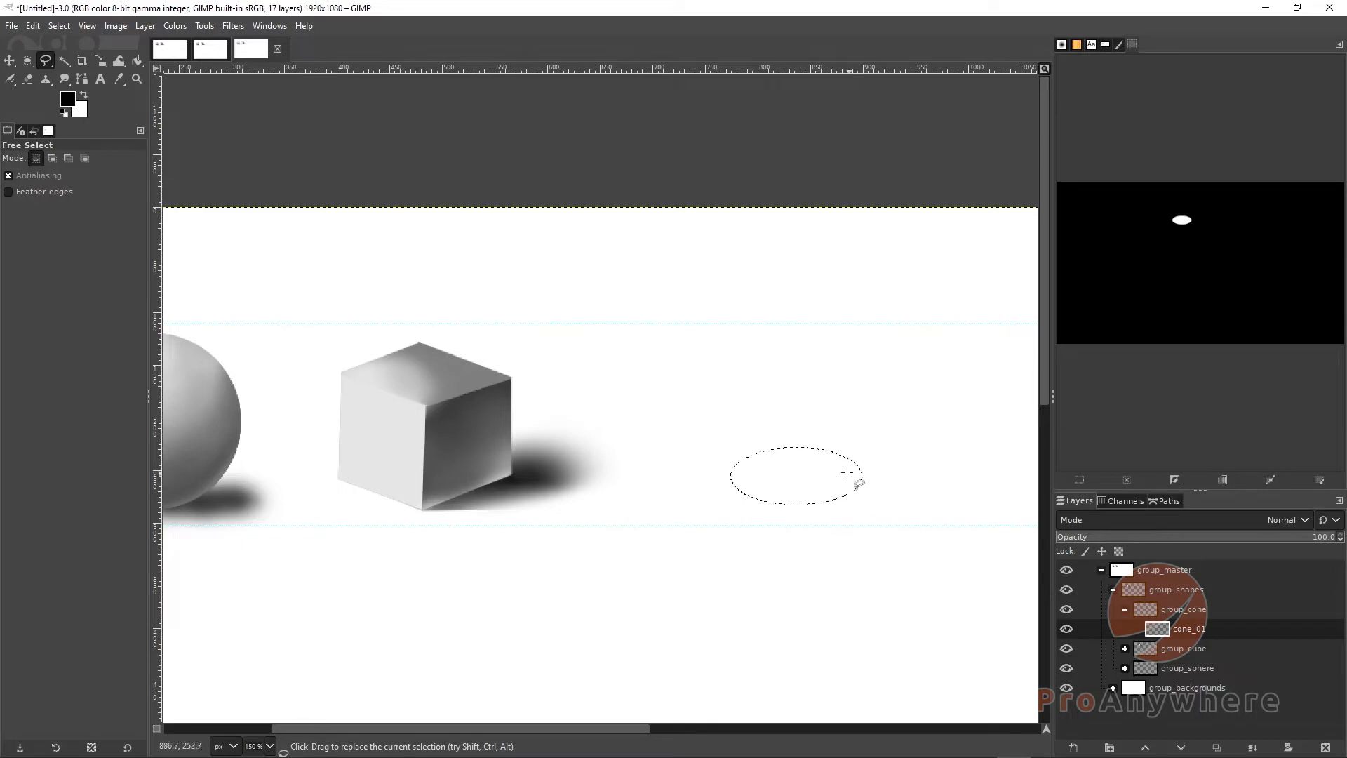
# Set Free Select to add mode and add a triangle from the ellipse's left edge up to an apex and back to its right edge
pyautogui.click(50, 158)
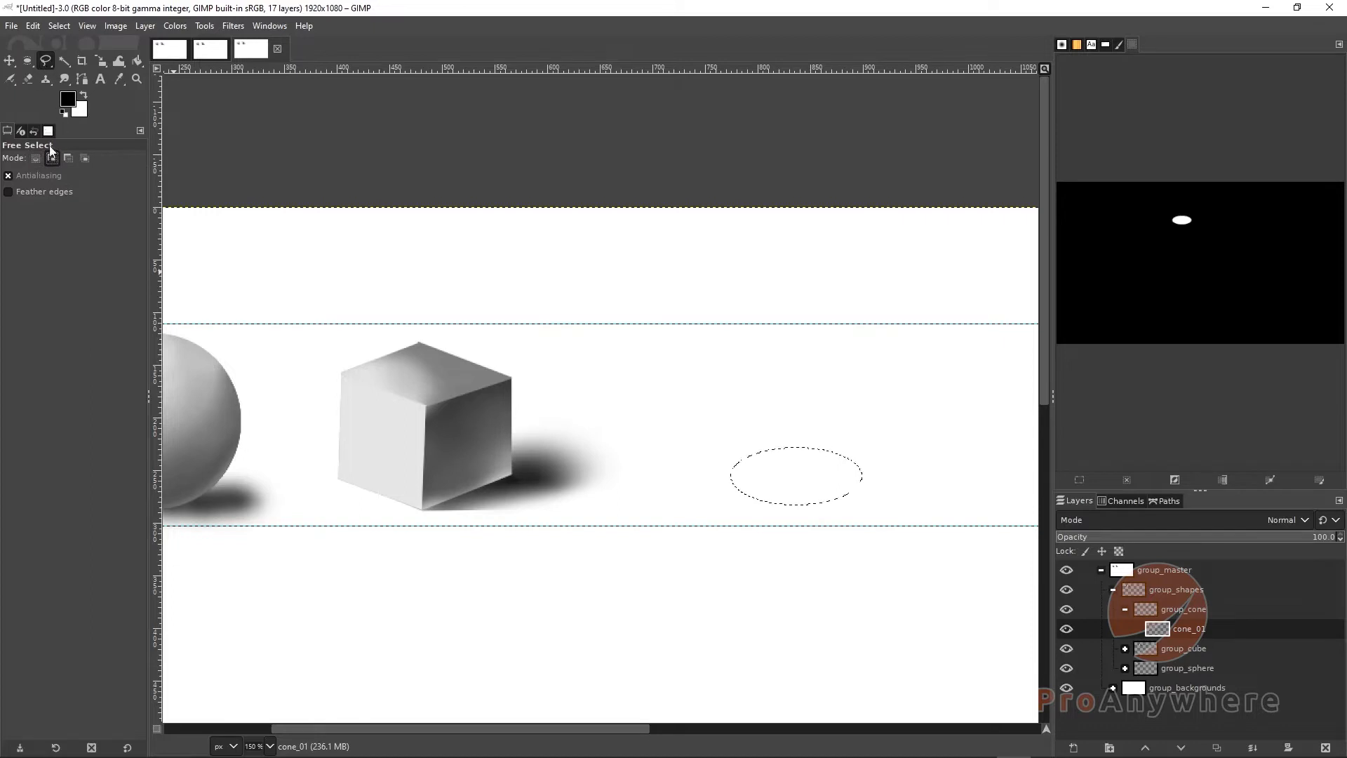
pyautogui.click(731, 476)
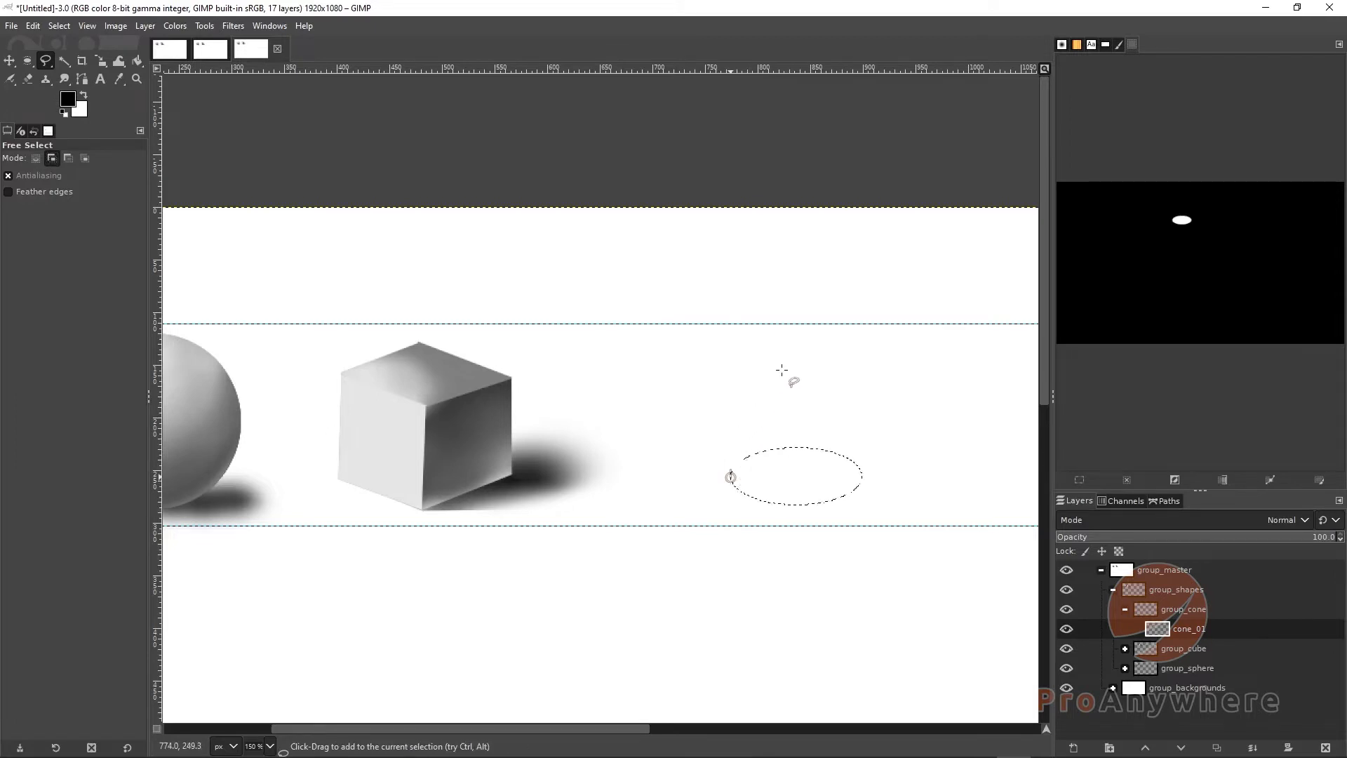
pyautogui.click(791, 329)
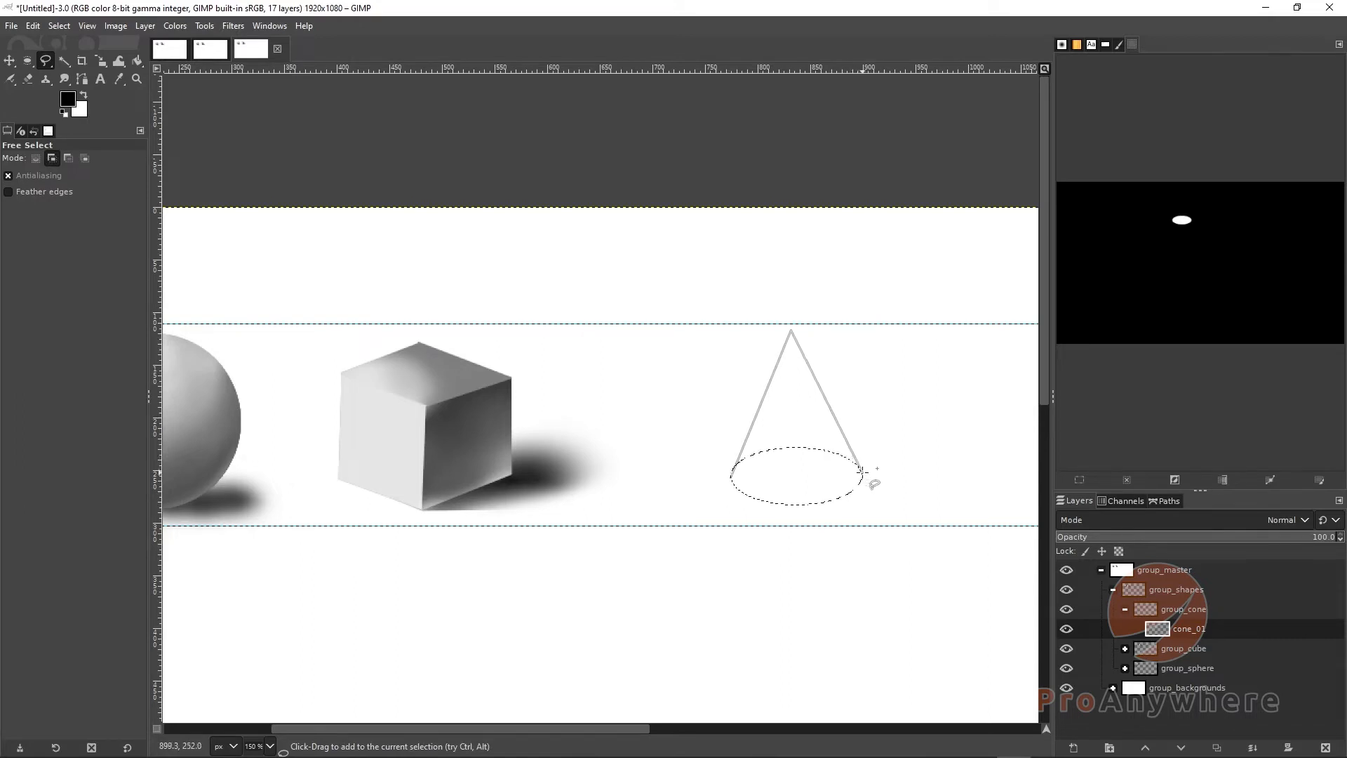
pyautogui.doubleClick(731, 477)
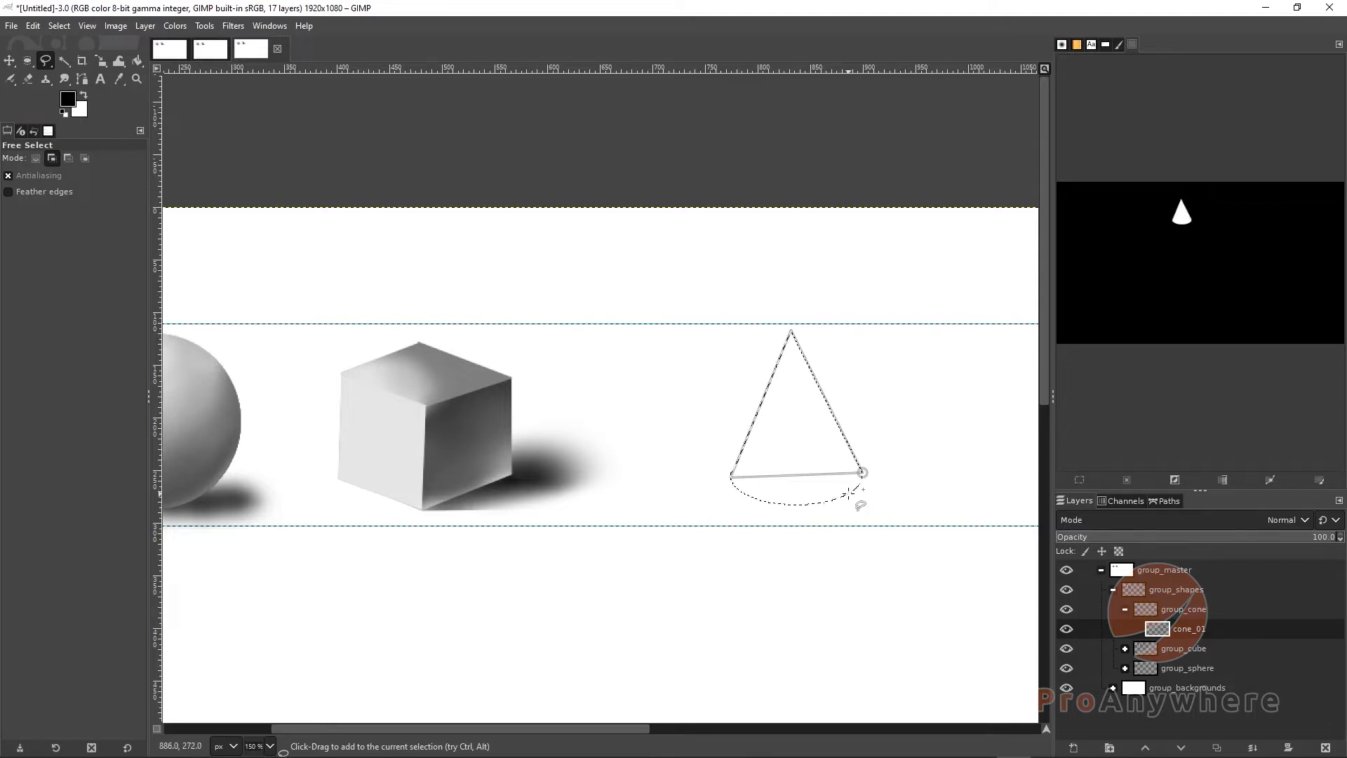
# Adjust the triangle's base corners to meet the ellipse sides and commit the combined cone selection
pyautogui.scroll(4, 849, 493)
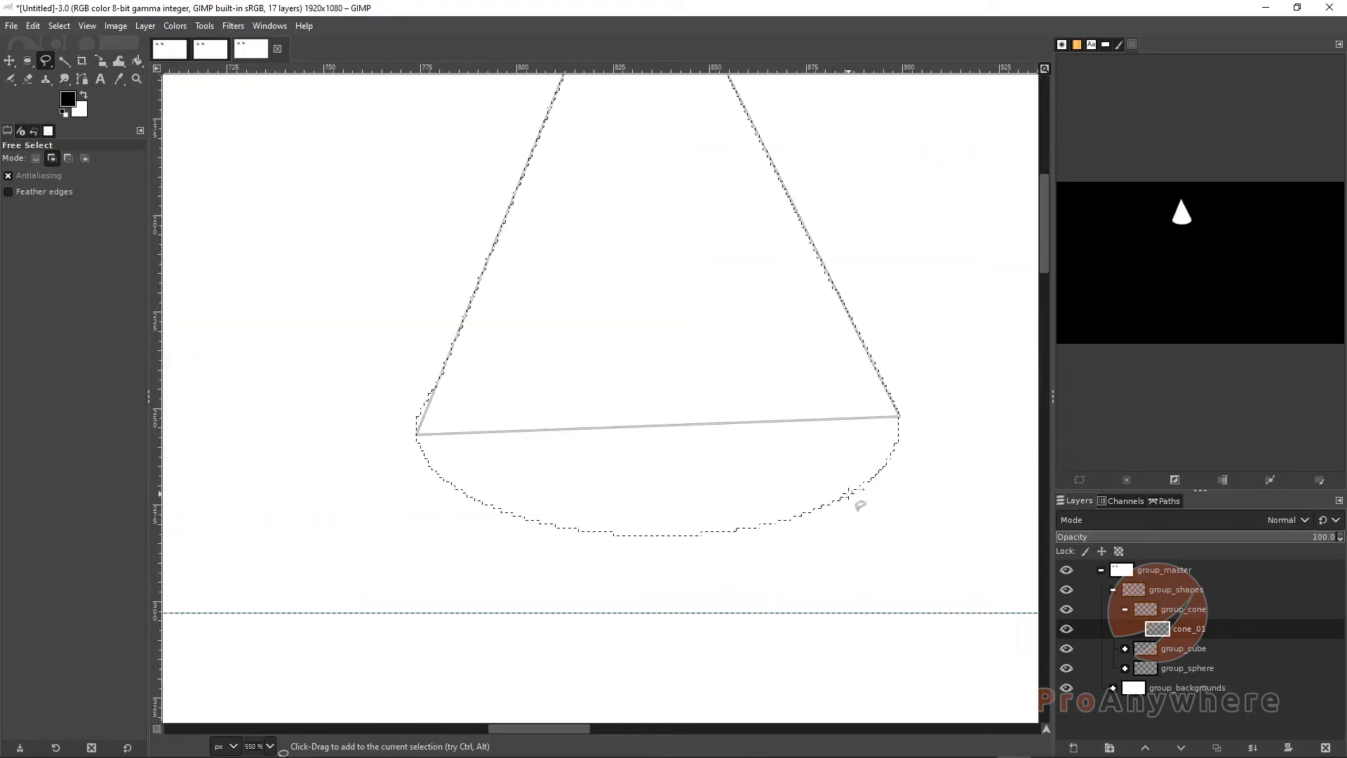
pyautogui.hotkey('ctrl', 'z')
pyautogui.moveTo(415, 427); pyautogui.dragTo(415, 423)
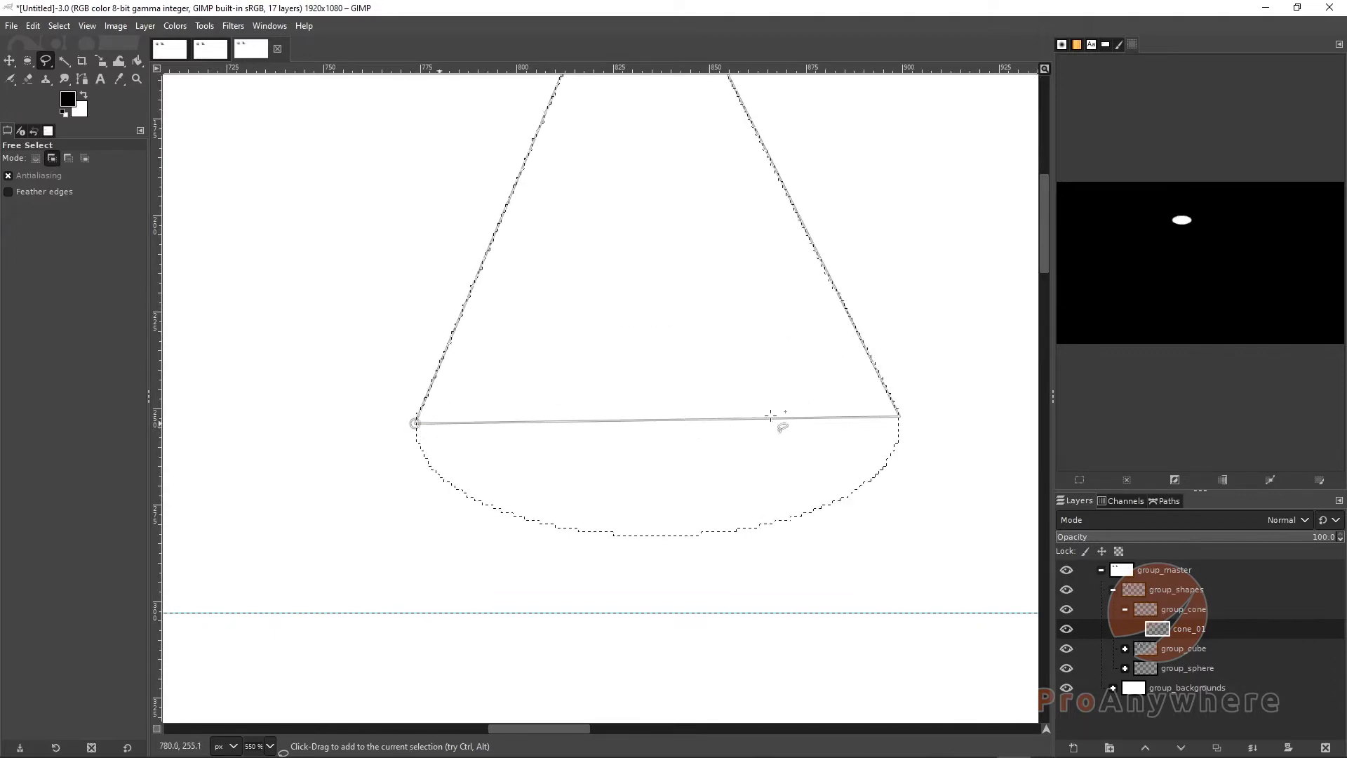
pyautogui.moveTo(900, 416); pyautogui.dragTo(899, 422)
pyautogui.scroll(3, 760, 435)
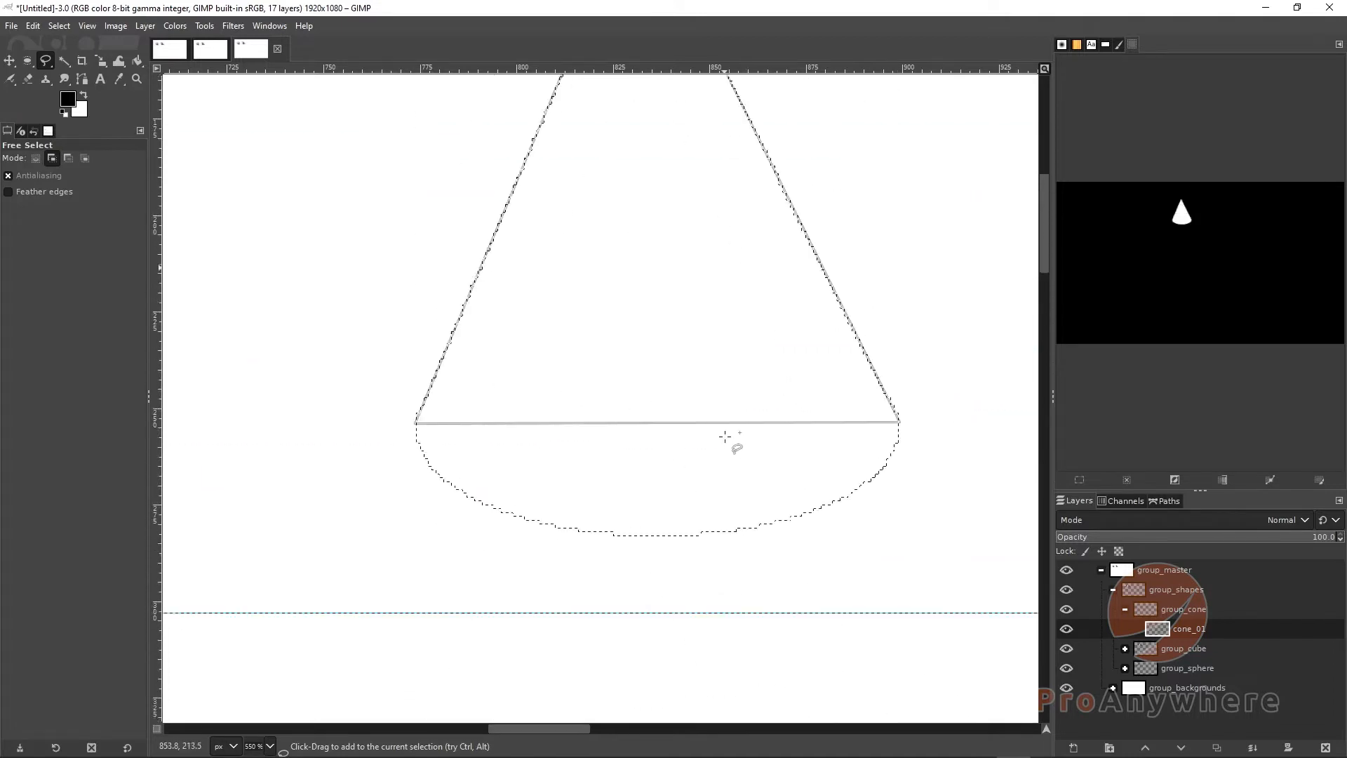
pyautogui.keyDown('ctrl'); pyautogui.scroll(-1, 724, 437); pyautogui.keyUp('ctrl')
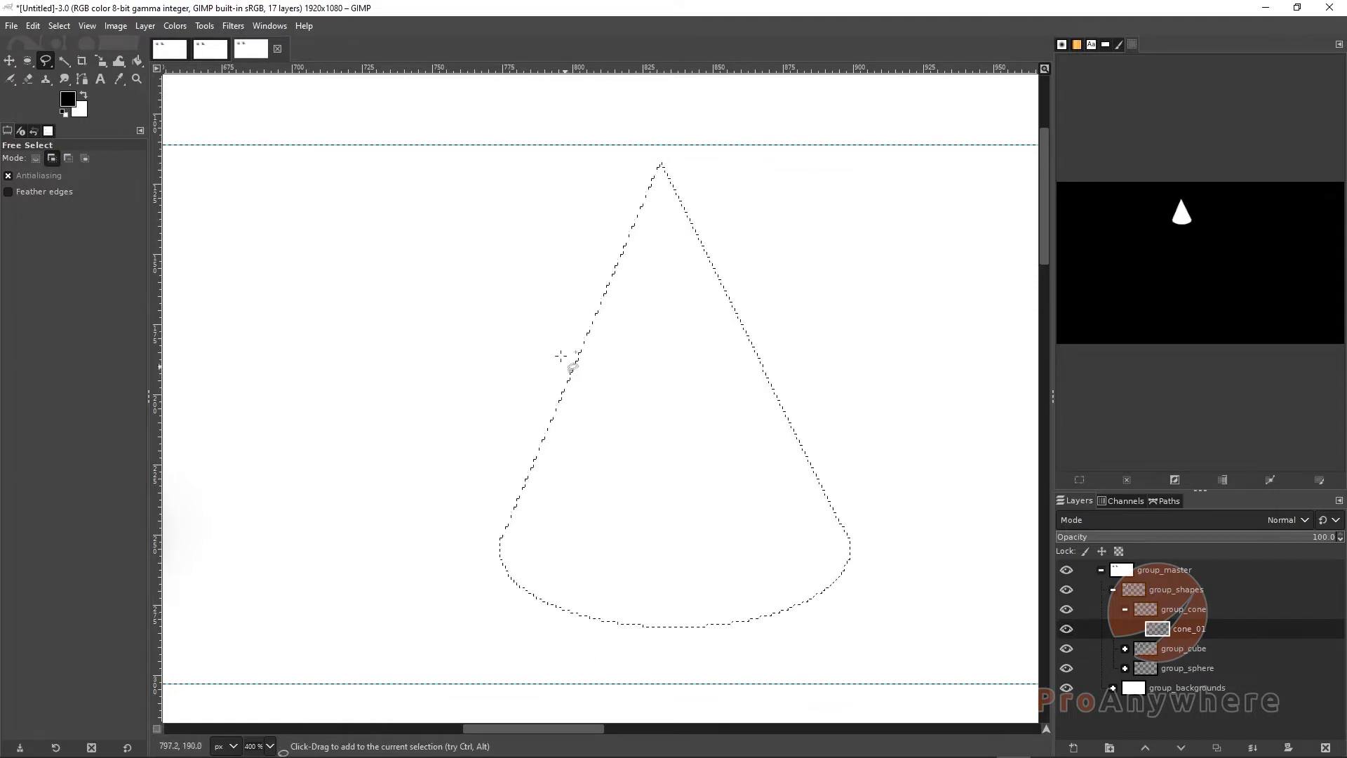
# Switch to the Paintbrush and set the foreground color to a neutral gray with HSV value 50
pyautogui.click(10, 82)
pyautogui.rightClick(10, 82)
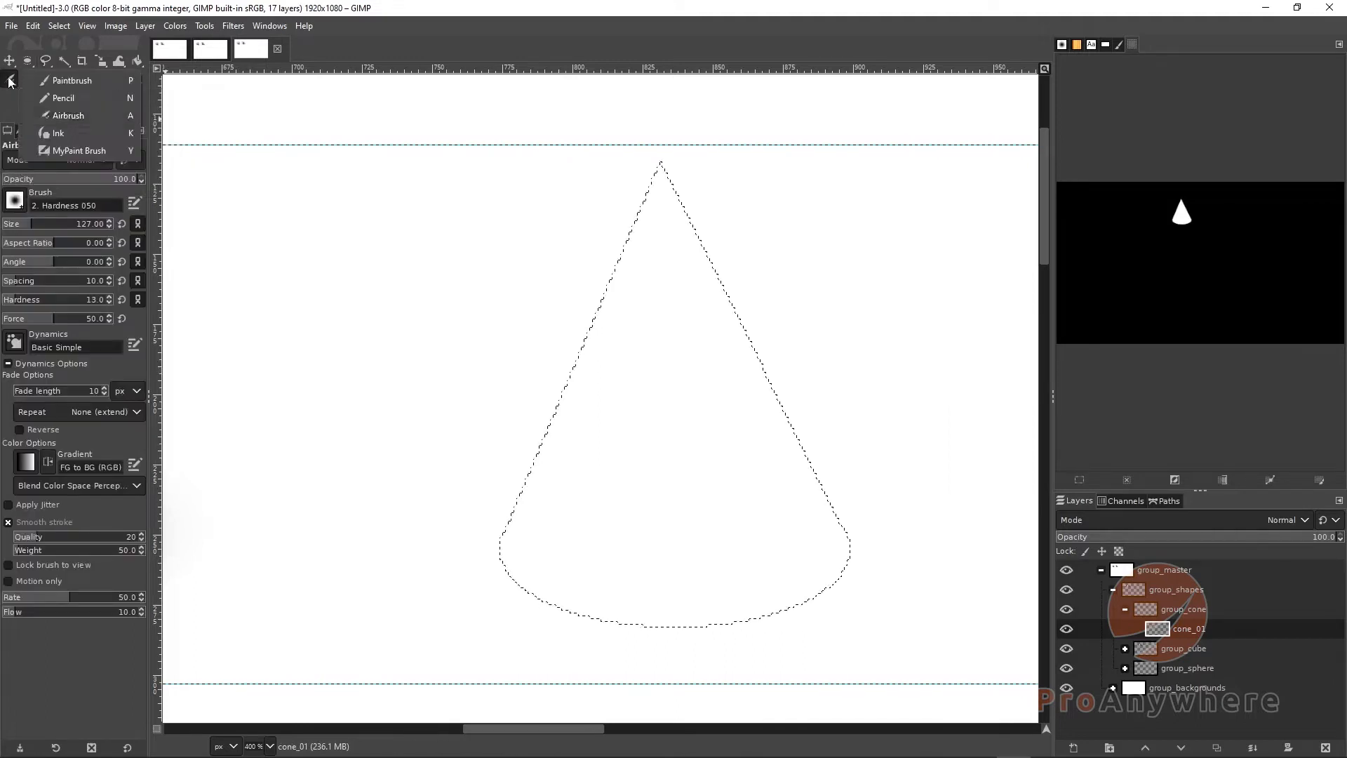
pyautogui.click(60, 81)
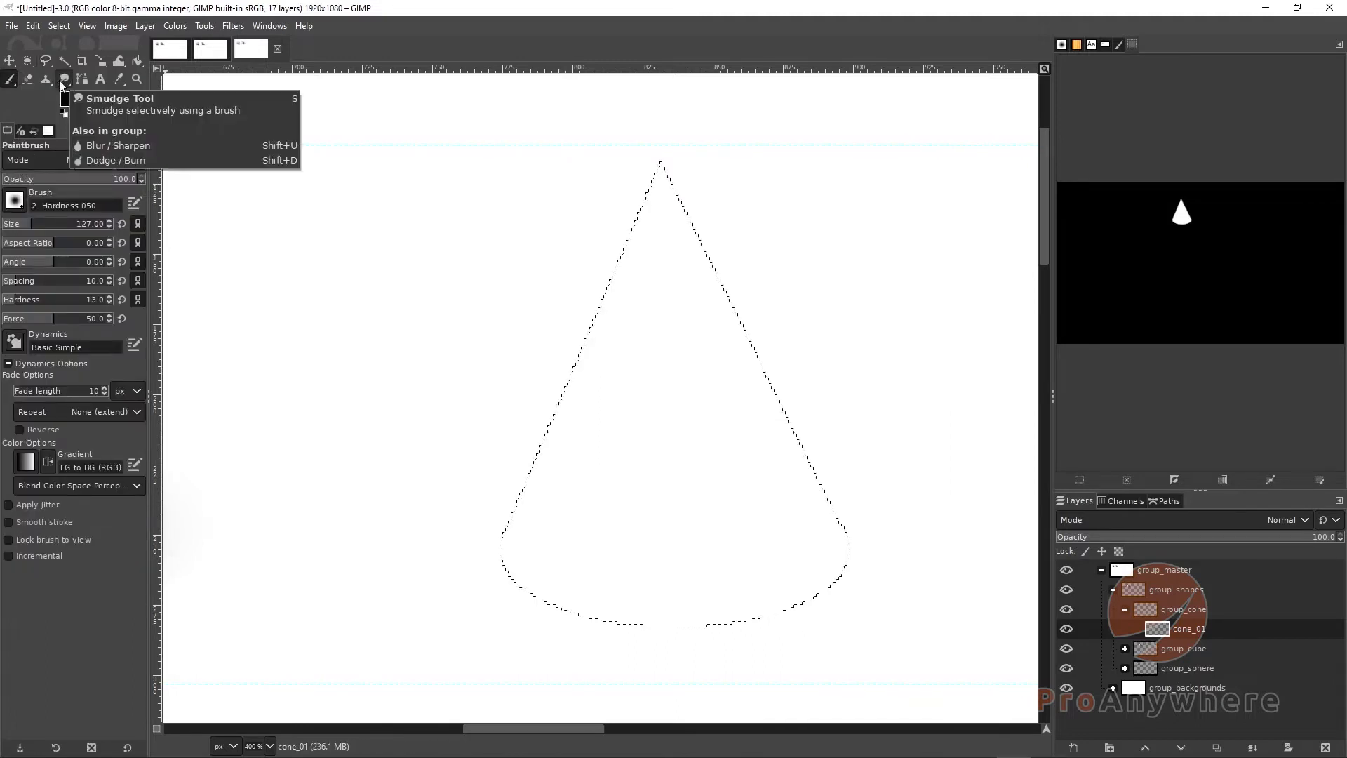
pyautogui.click(67, 99)
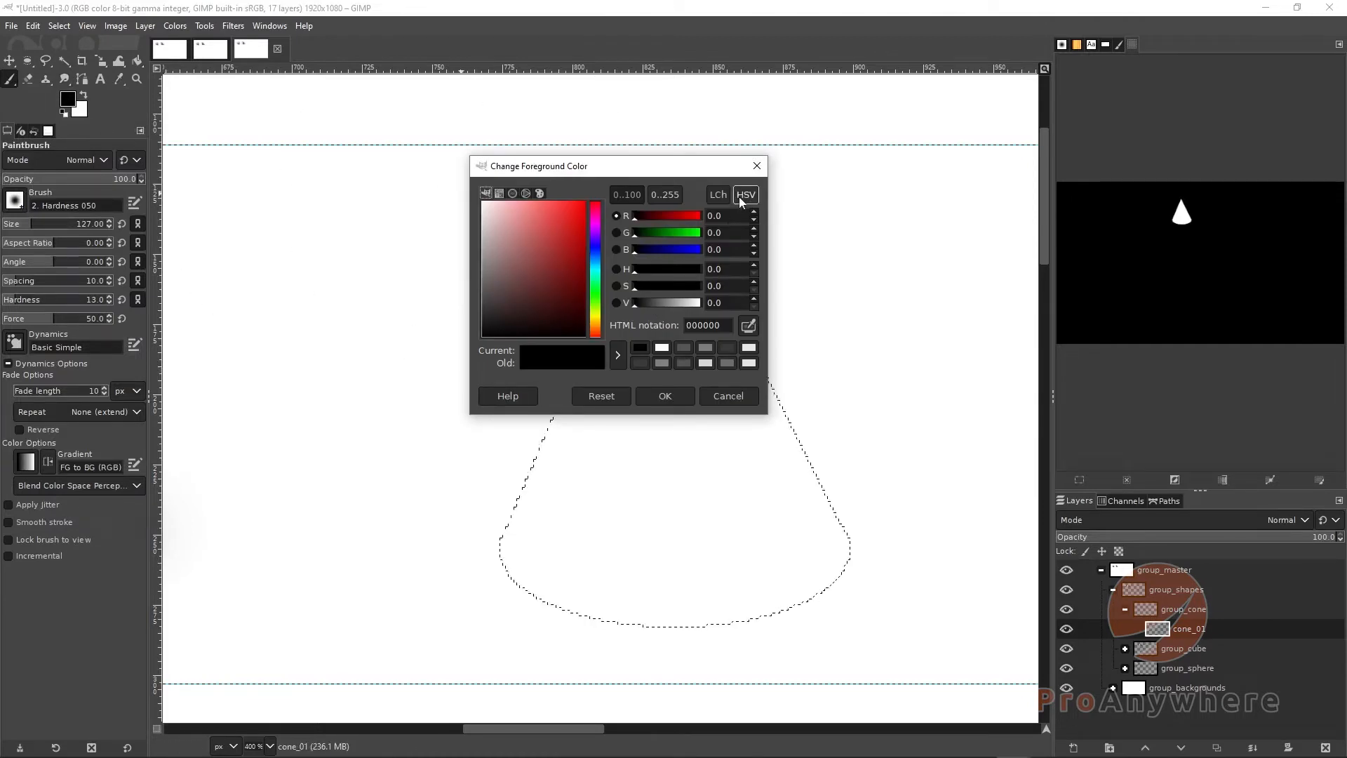
pyautogui.click(661, 302)
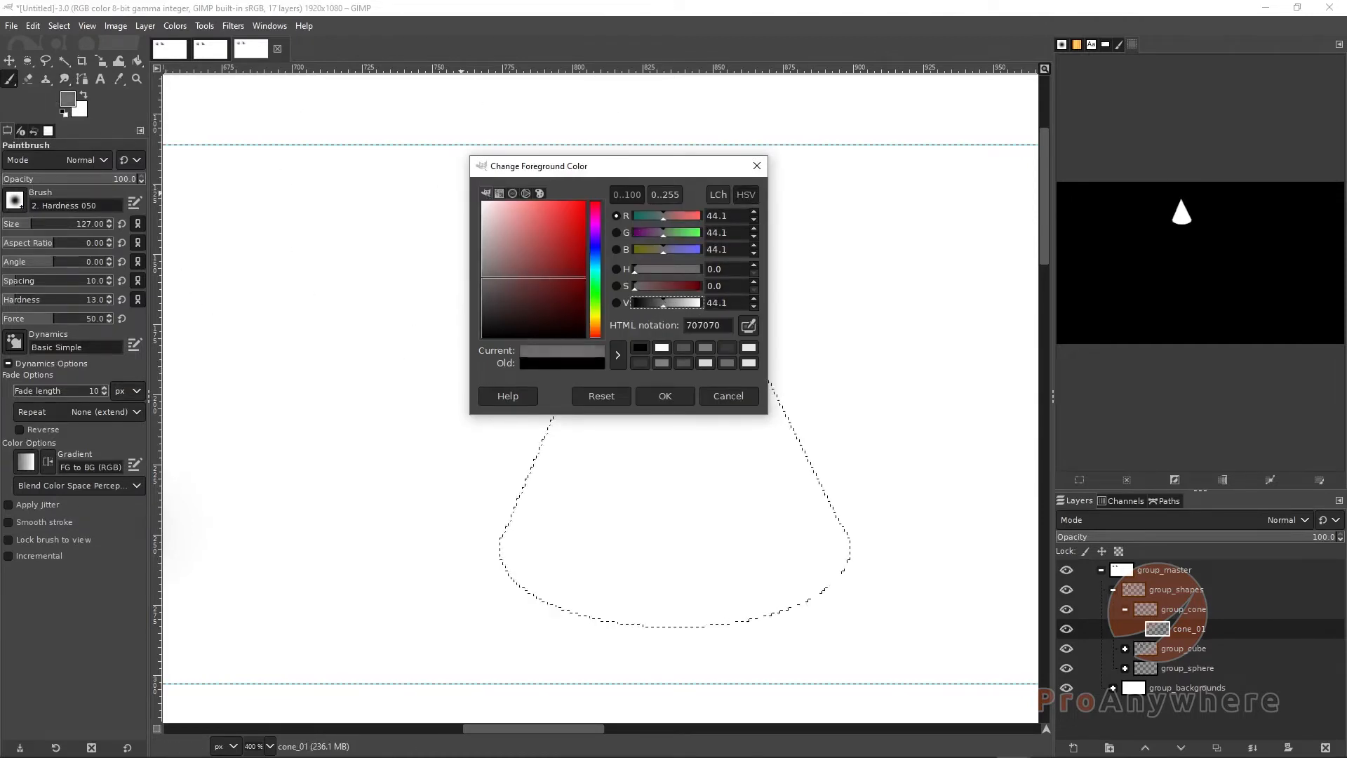
pyautogui.write('50')
pyautogui.press('Return')
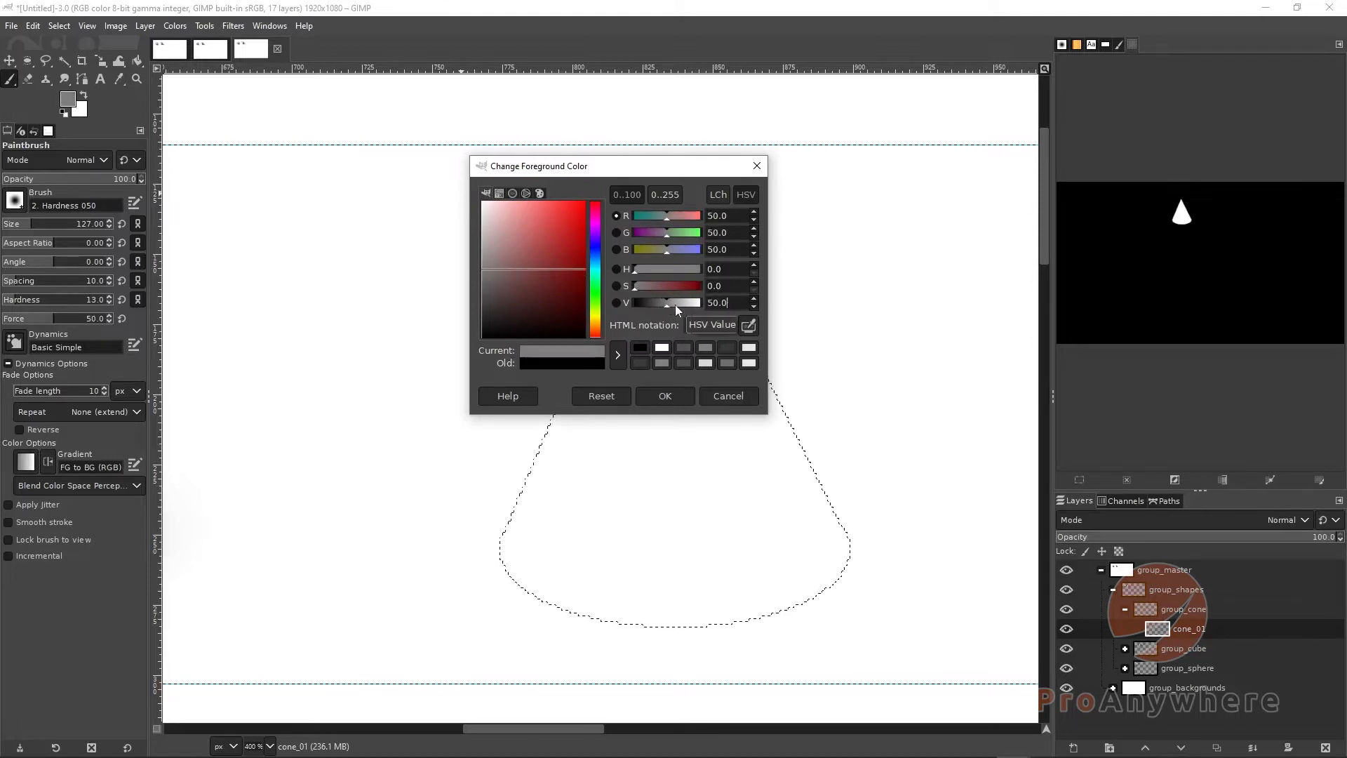
pyautogui.click(666, 395)
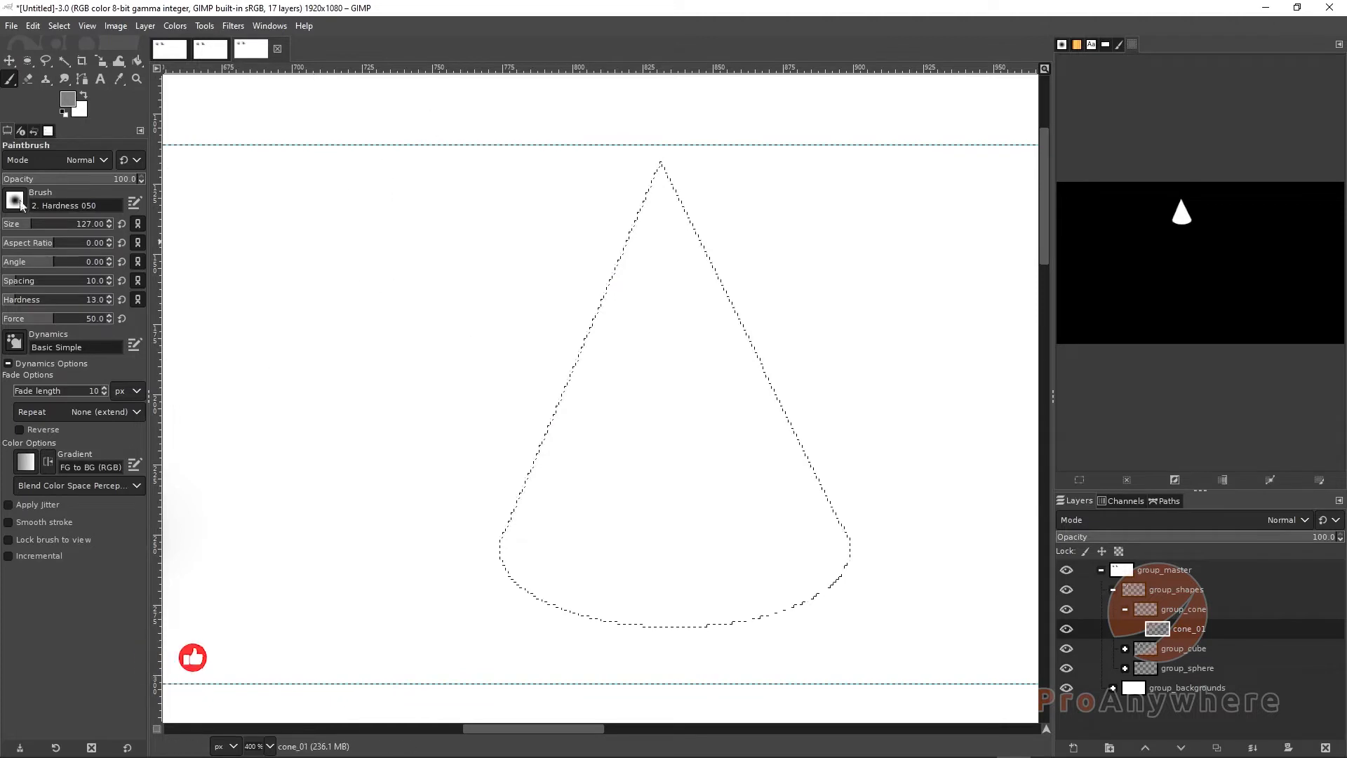
# Set the brush hardness to 100 and size to 186, then paint the cone selection solid gray
pyautogui.moveTo(38, 227); pyautogui.dragTo(56, 227)
pyautogui.moveTo(48, 302); pyautogui.dragTo(112, 300)
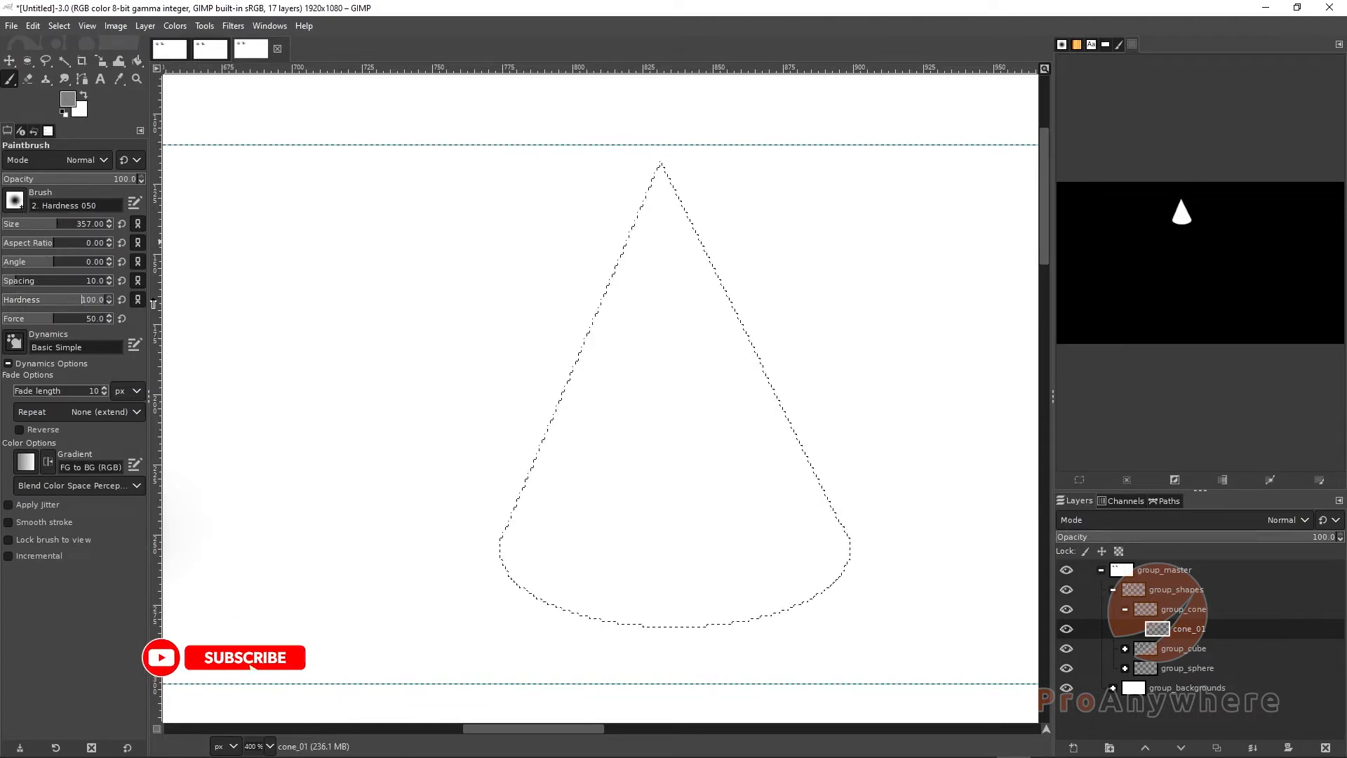
pyautogui.moveTo(56, 225)
pyautogui.mouseDown()
pyautogui.moveTo(76, 225)
pyautogui.moveTo(26, 226)
pyautogui.moveTo(39, 226)
pyautogui.mouseUp()
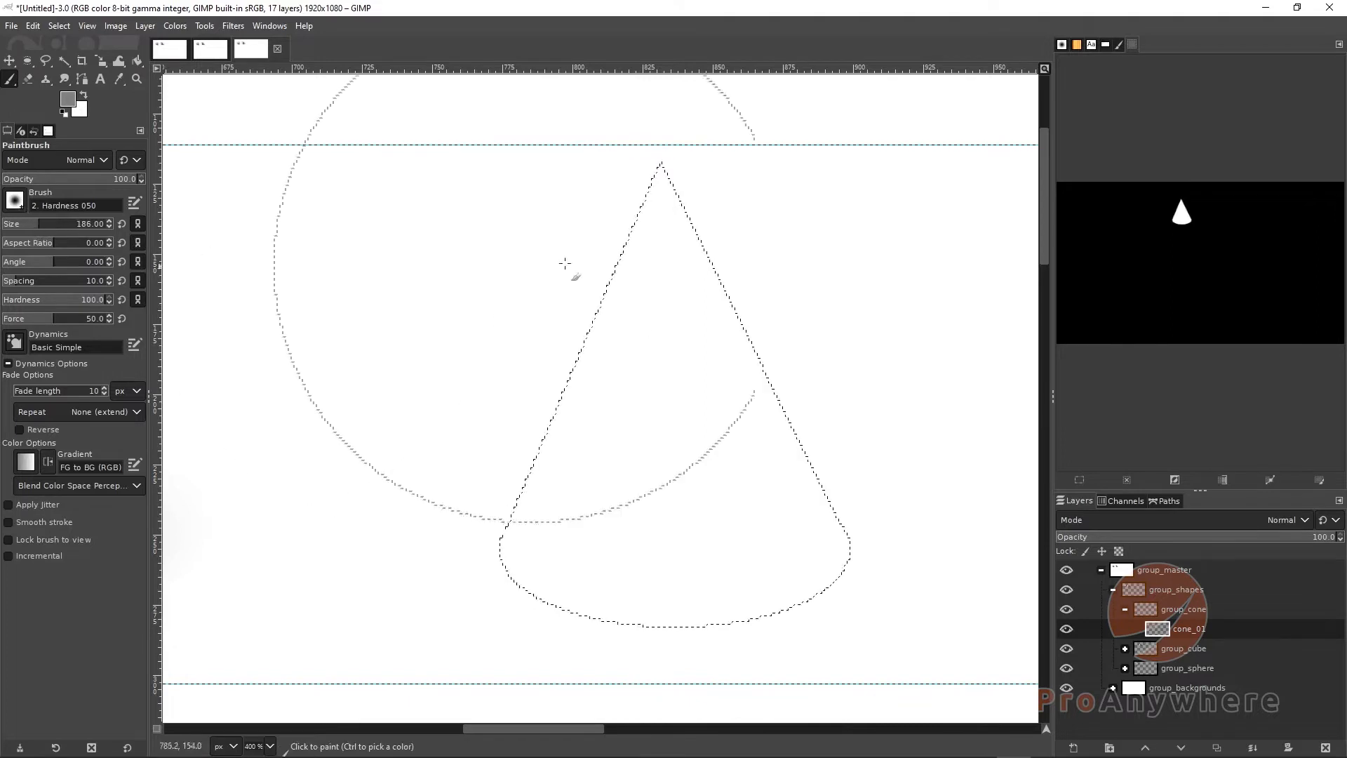
pyautogui.moveTo(634, 340)
pyautogui.mouseDown()
pyautogui.moveTo(641, 309)
pyautogui.moveTo(685, 445)
pyautogui.mouseUp()
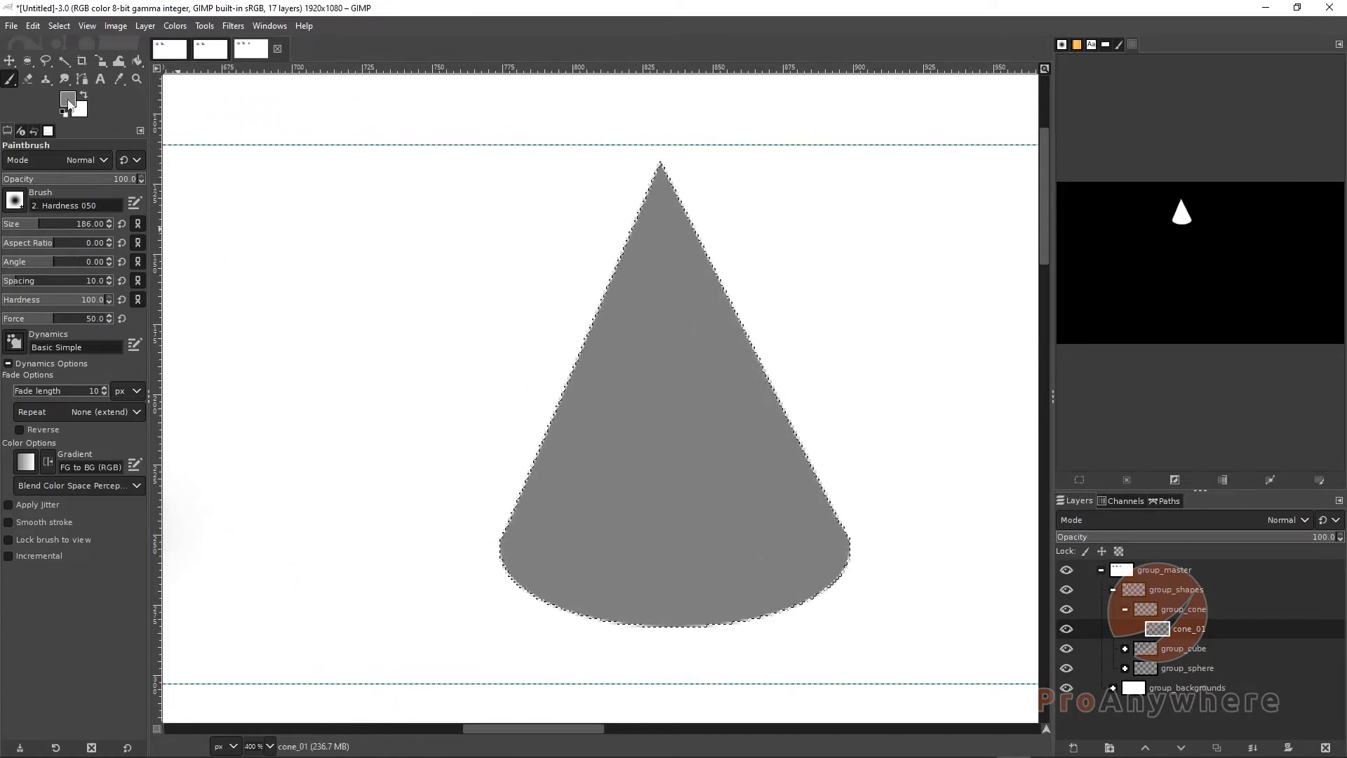
pyautogui.moveTo(7, 135); pyautogui.dragTo(16, 105)
pyautogui.moveTo(34, 39)
pyautogui.mouseDown()
pyautogui.moveTo(77, 186)
pyautogui.moveTo(33, 190)
pyautogui.moveTo(50, 185)
pyautogui.mouseUp()
pyautogui.click(7, 132)
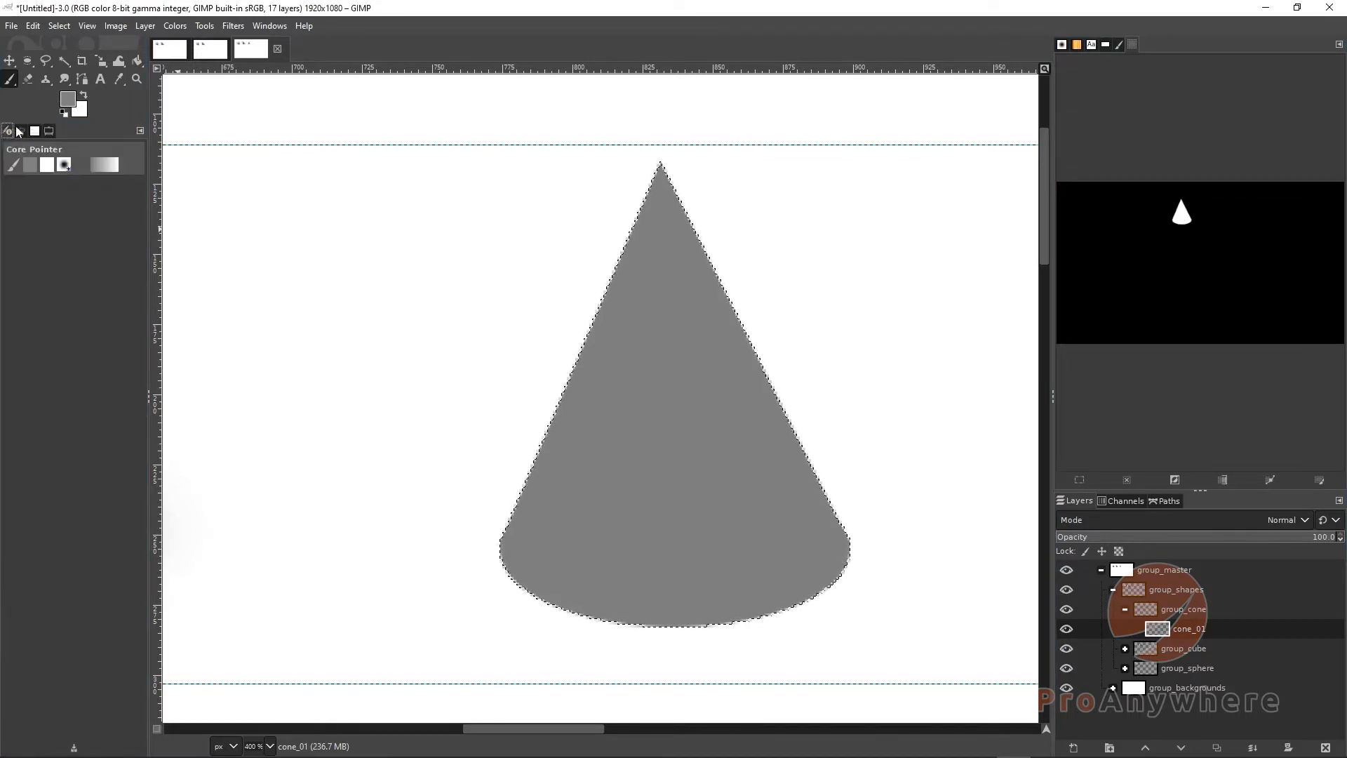
pyautogui.click(20, 131)
pyautogui.click(48, 131)
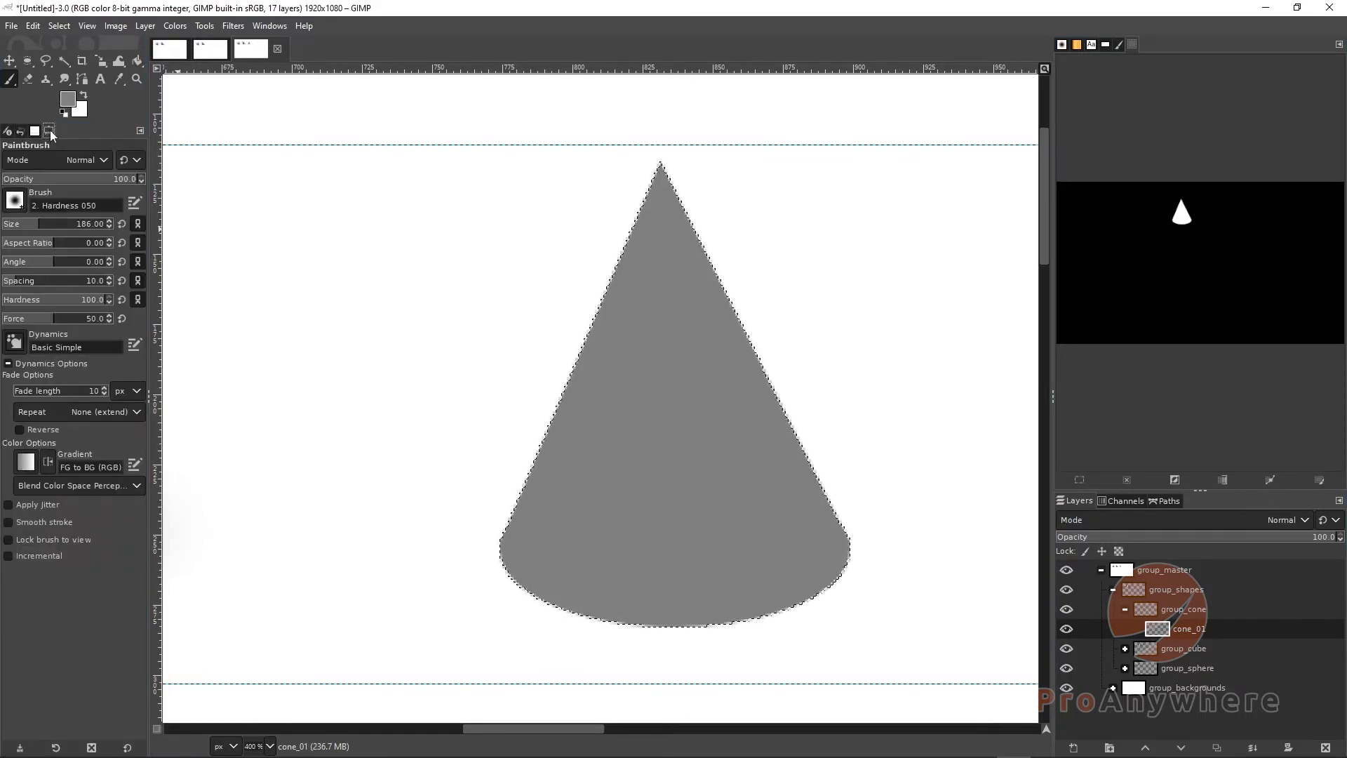
pyautogui.moveTo(47, 131); pyautogui.dragTo(6, 132)
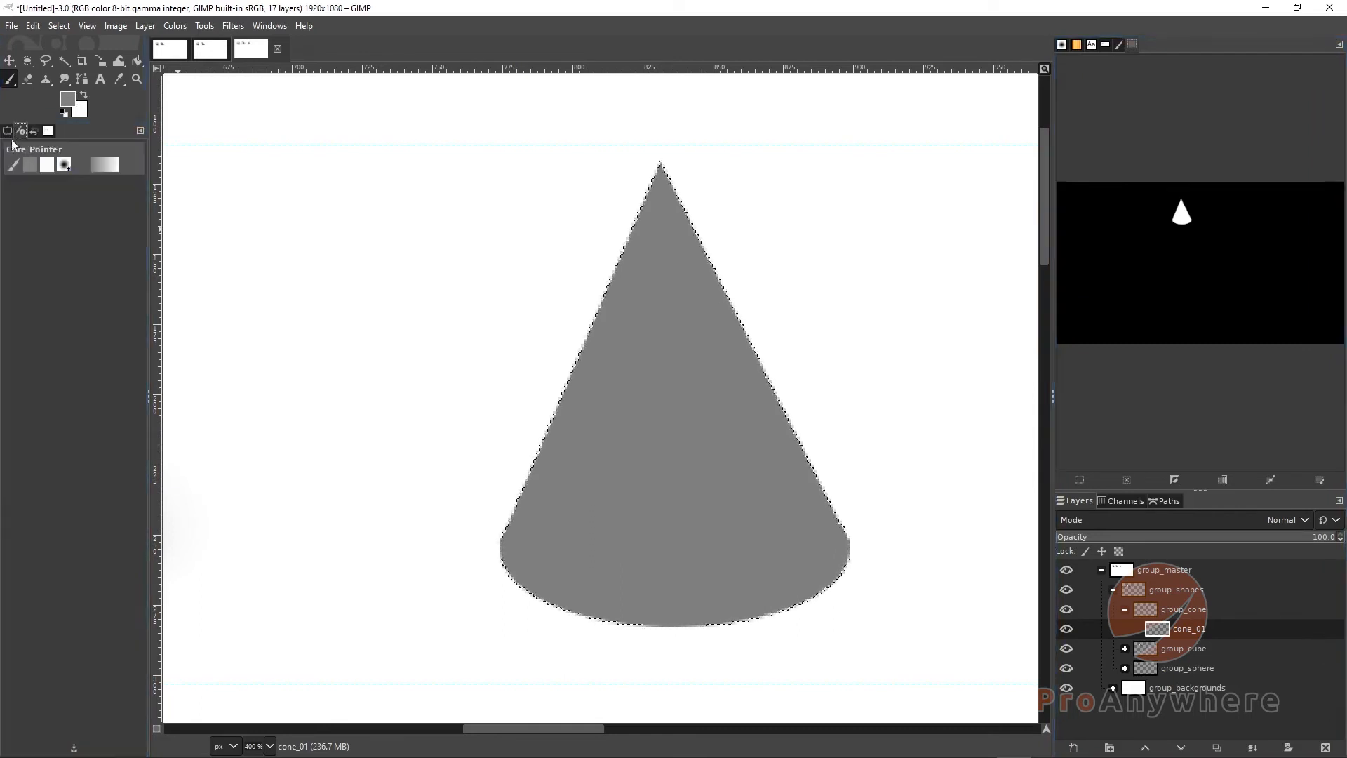
pyautogui.click(10, 133)
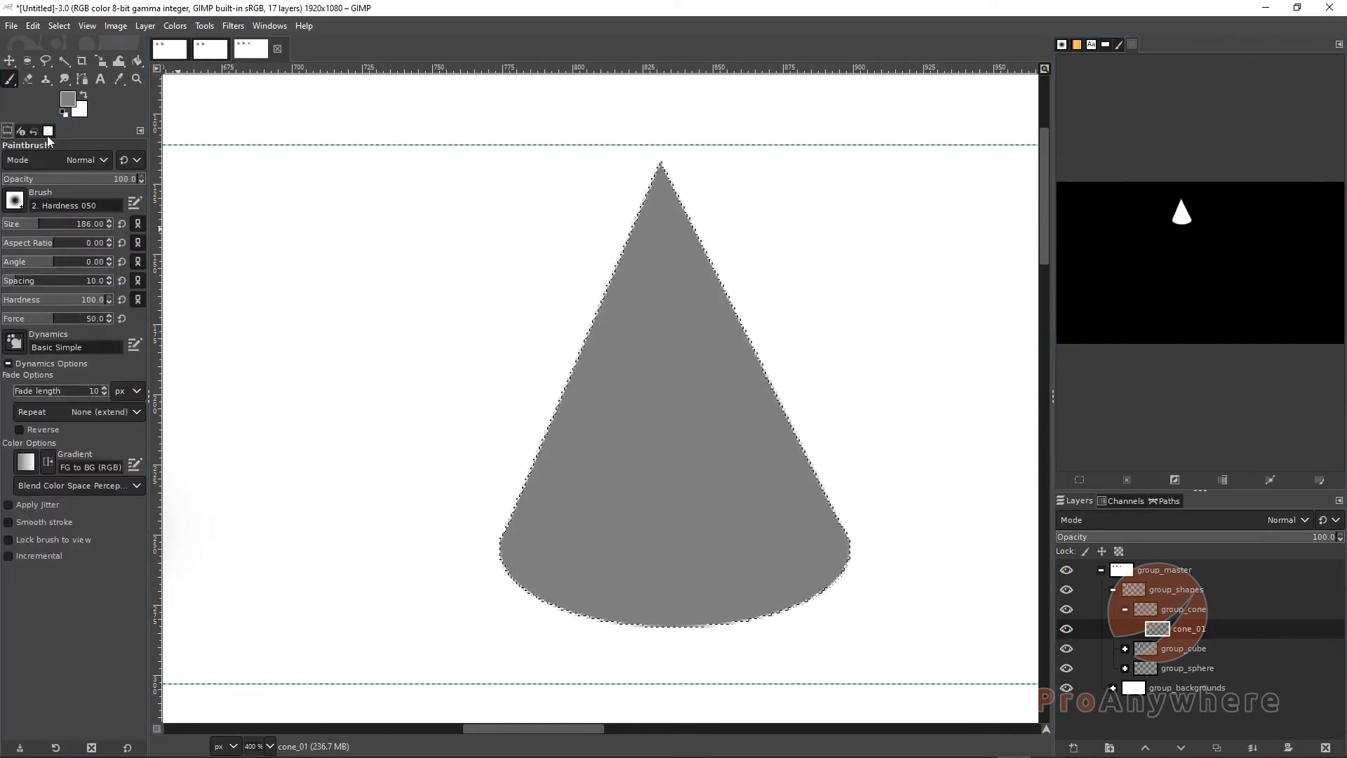
# Switch to the Airbrush and set the foreground color to a light gray with HSV value 83.9
pyautogui.click(10, 82)
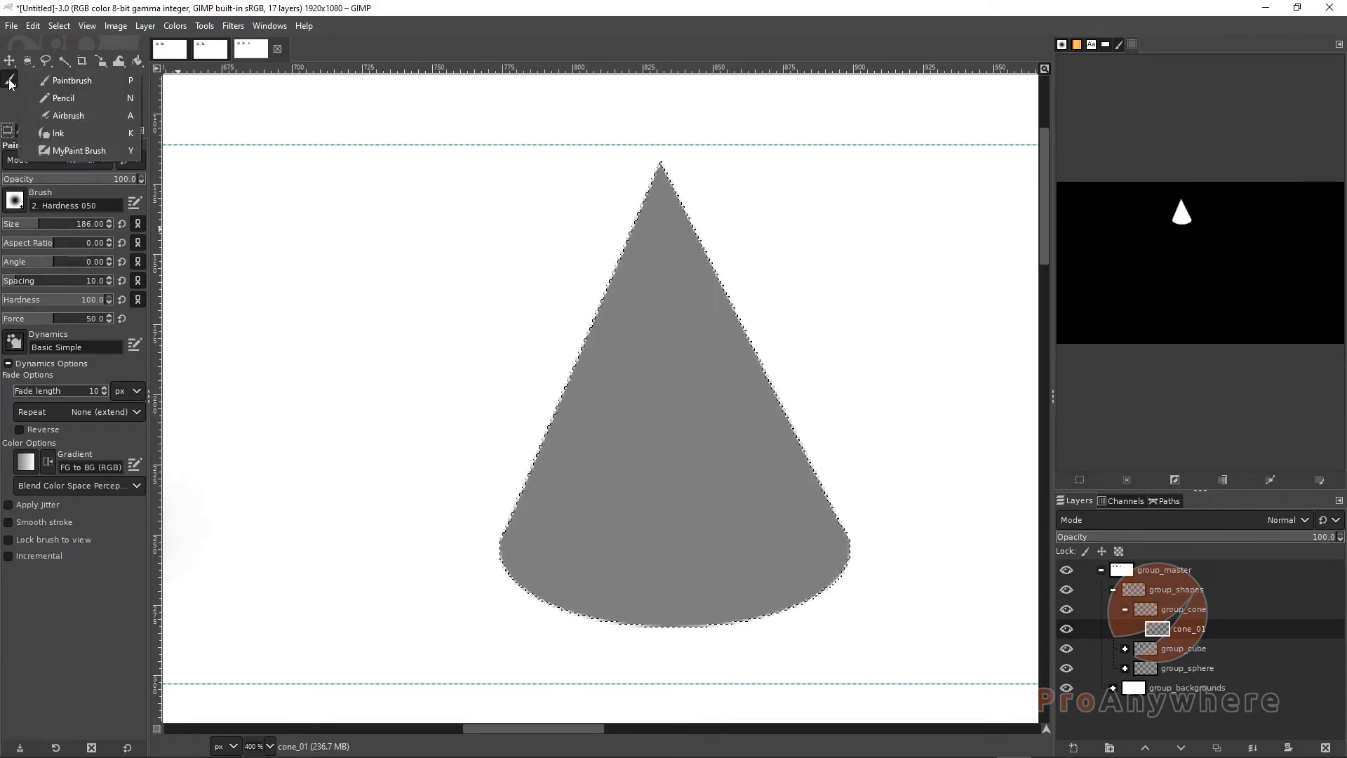
pyautogui.click(50, 115)
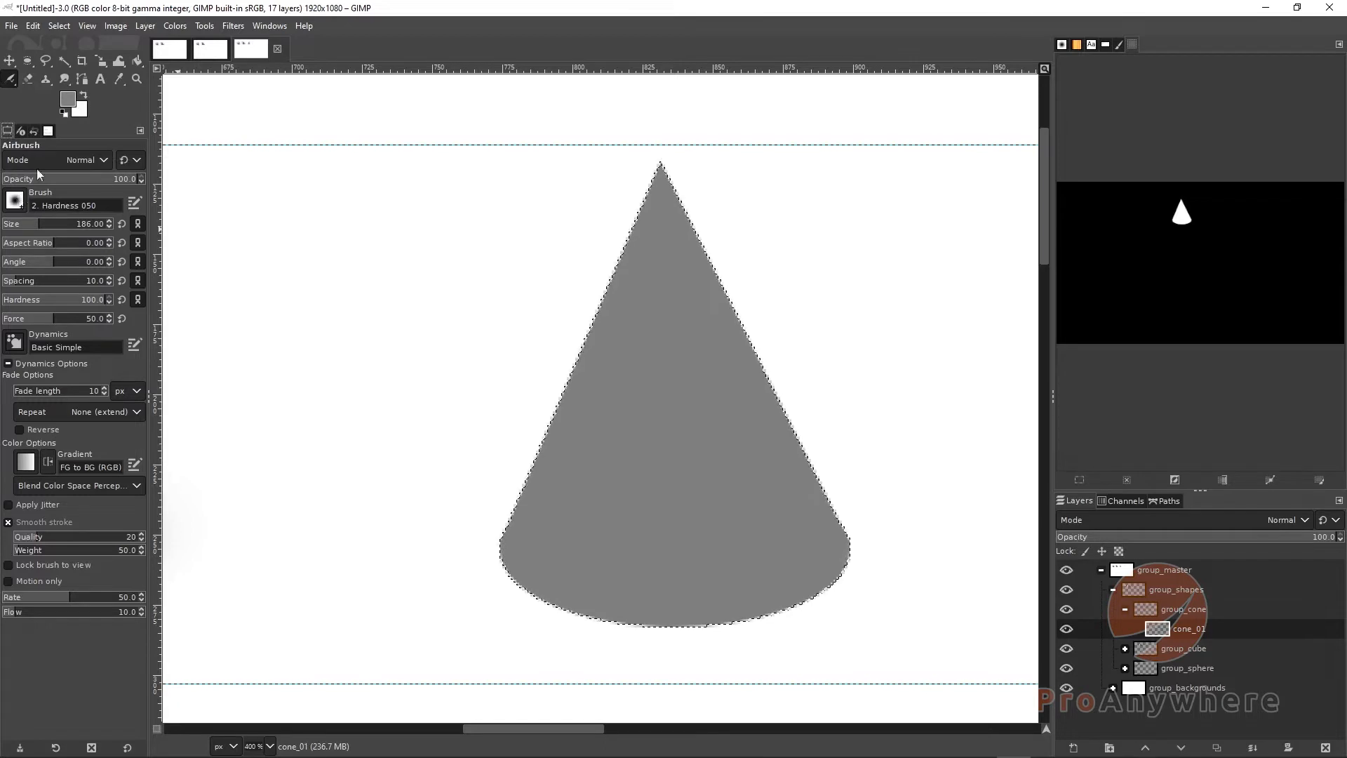
pyautogui.click(68, 104)
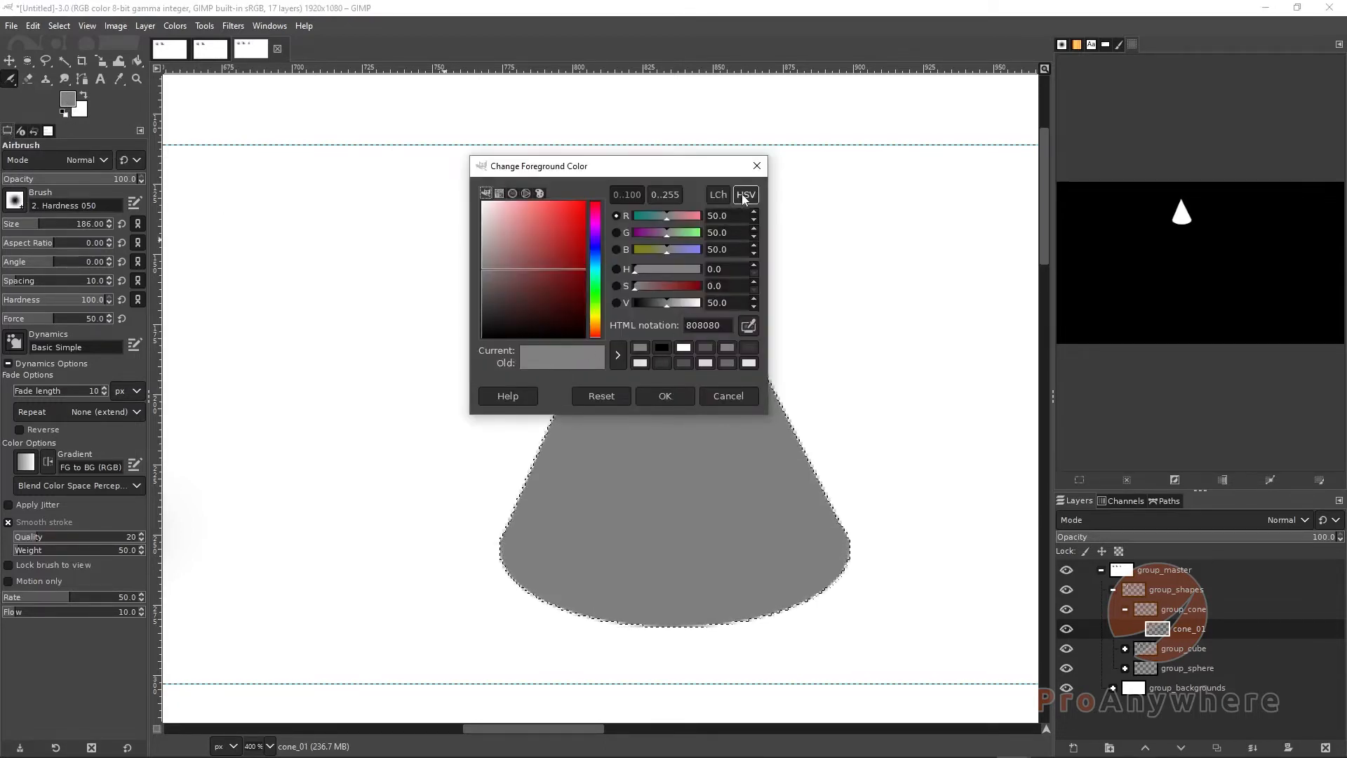
pyautogui.moveTo(666, 304); pyautogui.dragTo(692, 311)
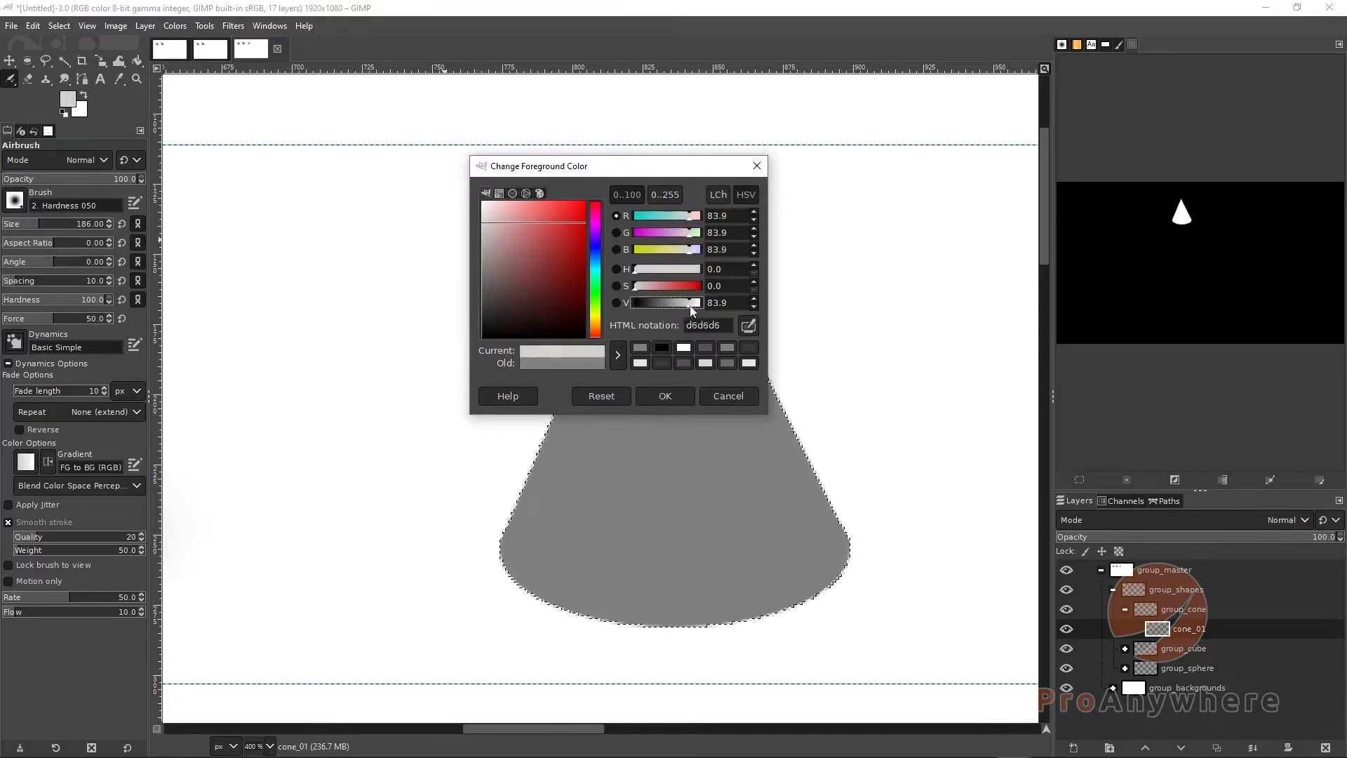
pyautogui.click(665, 397)
# Set the airbrush size to 31 for shading the cone
pyautogui.moveTo(36, 226); pyautogui.dragTo(14, 226)
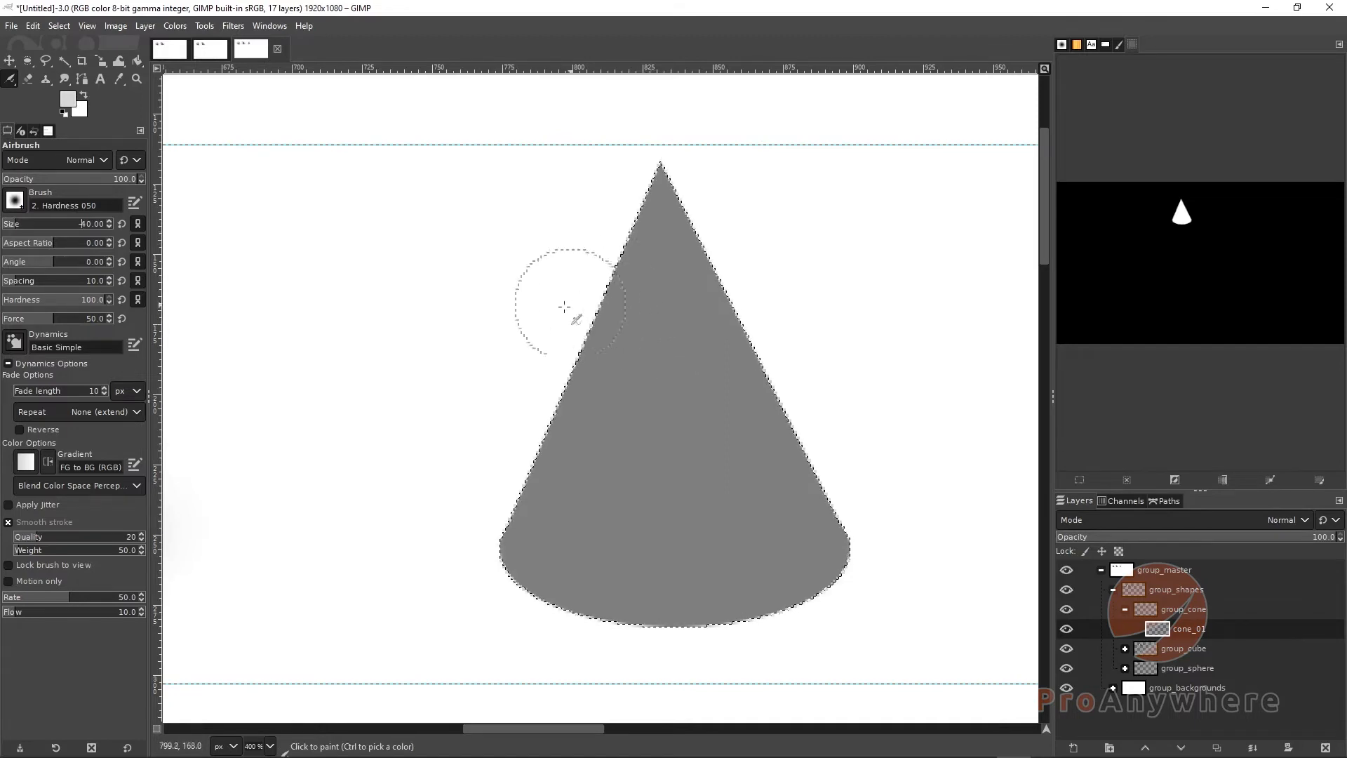
pyautogui.moveTo(558, 310); pyautogui.dragTo(522, 312)
pyautogui.hotkey('shift', '[')
pyautogui.hotkey('shift', '[')
pyautogui.hotkey('shift', '[')
pyautogui.hotkey('shift', '[')
pyautogui.scroll(-2, 534, 343)
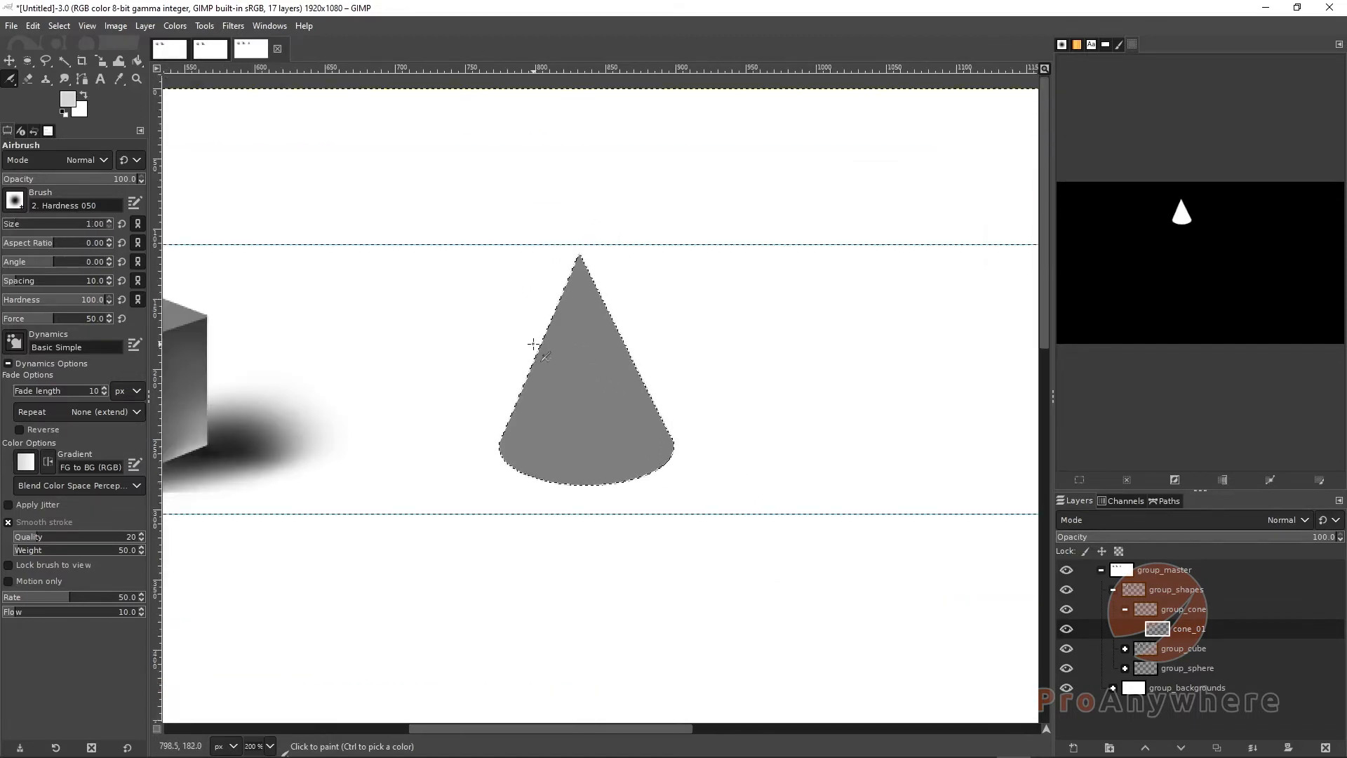
pyautogui.scroll(-1, 534, 346)
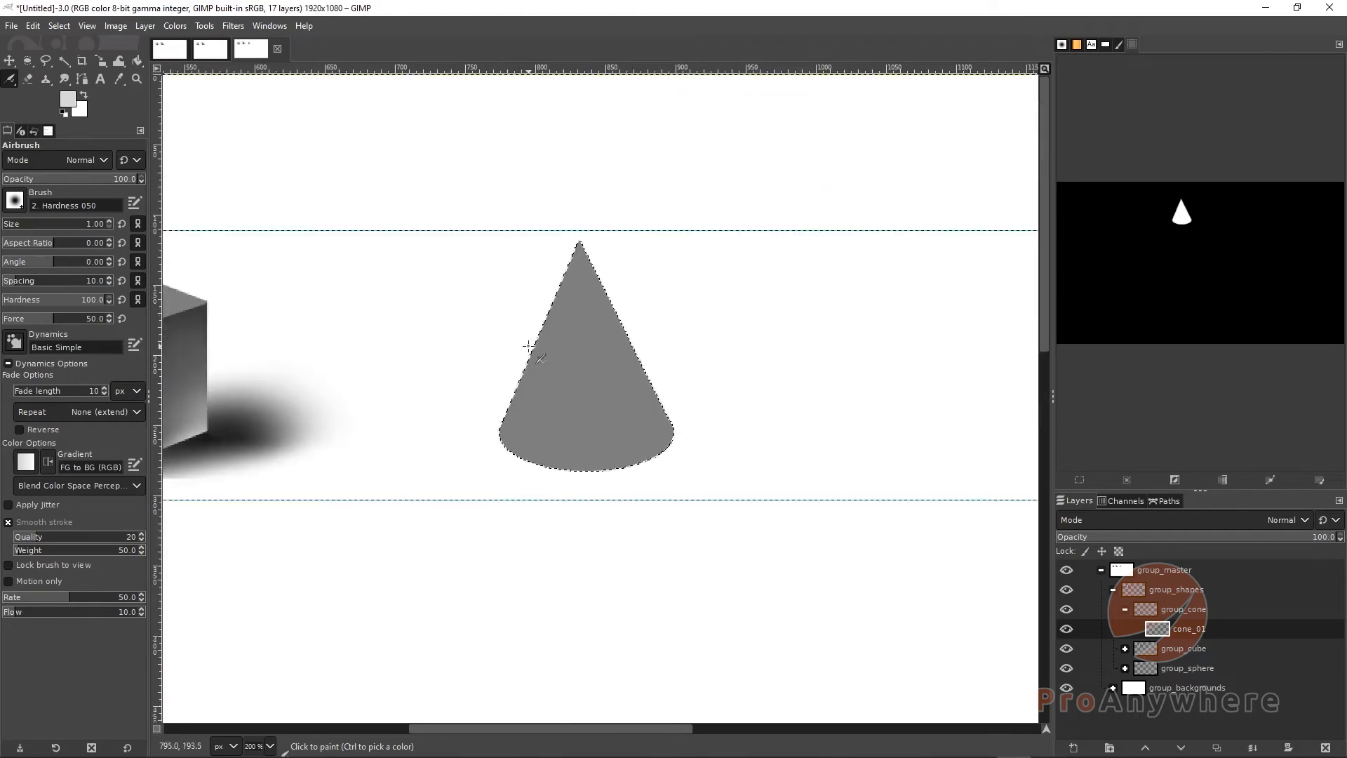
pyautogui.scroll(-1, 533, 346)
pyautogui.scroll(2, 532, 345)
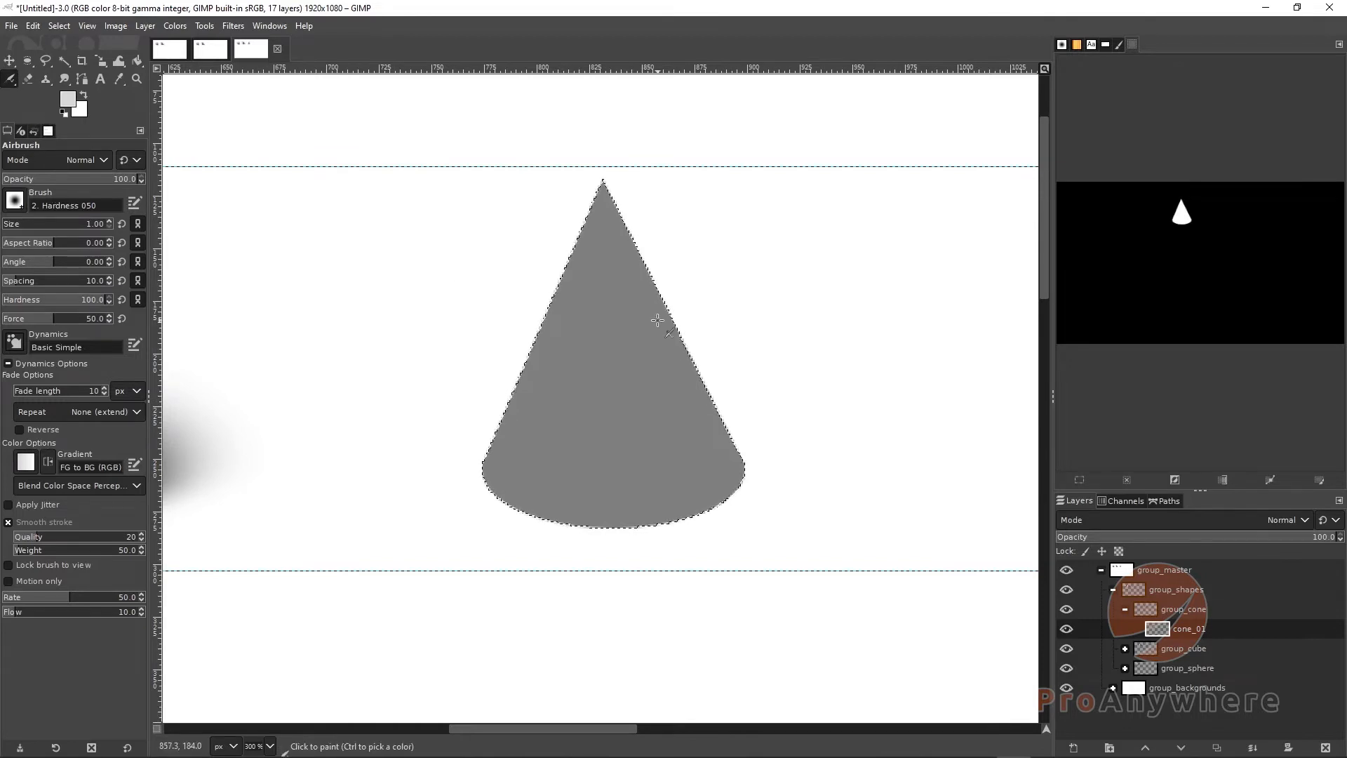
pyautogui.moveTo(602, 354); pyautogui.dragTo(587, 376)
pyautogui.hotkey('ctrl', 'z')
pyautogui.press(']')
pyautogui.press(']')
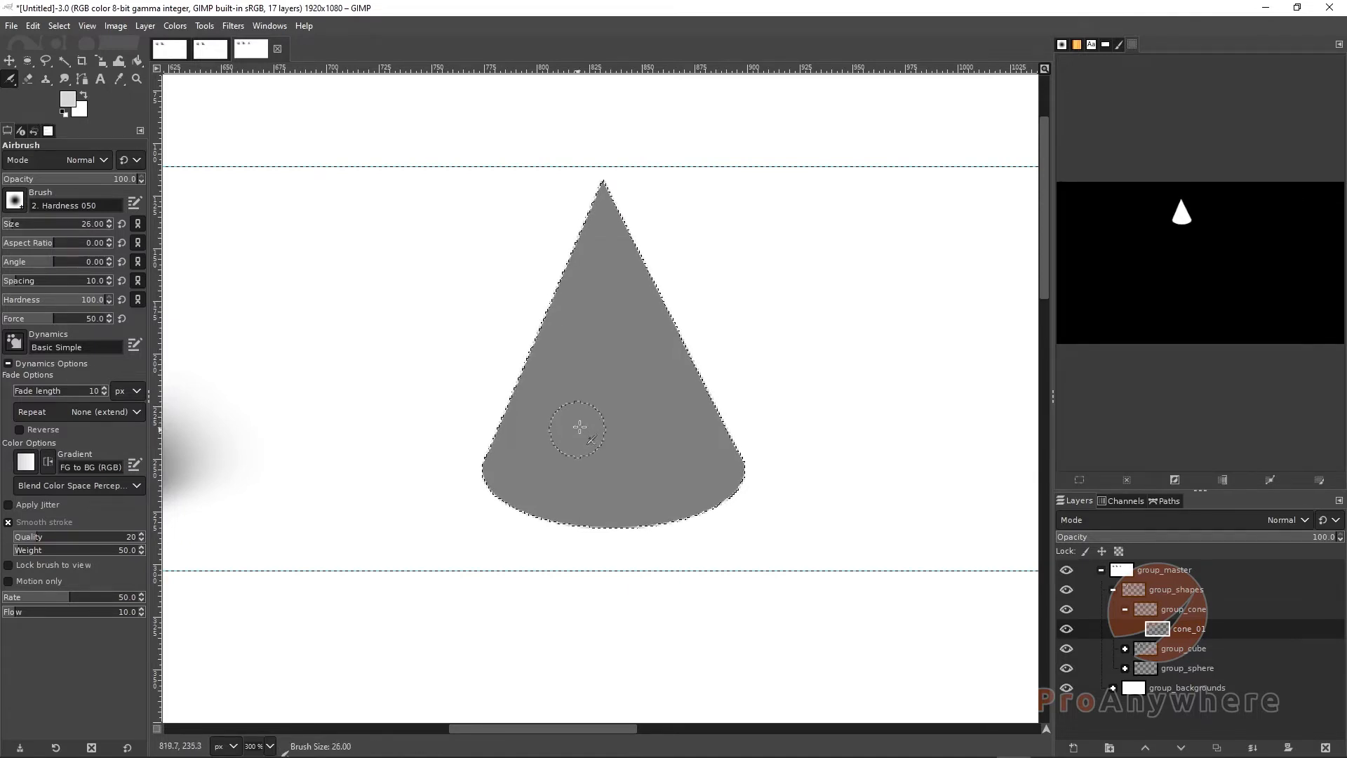
pyautogui.click(70, 100)
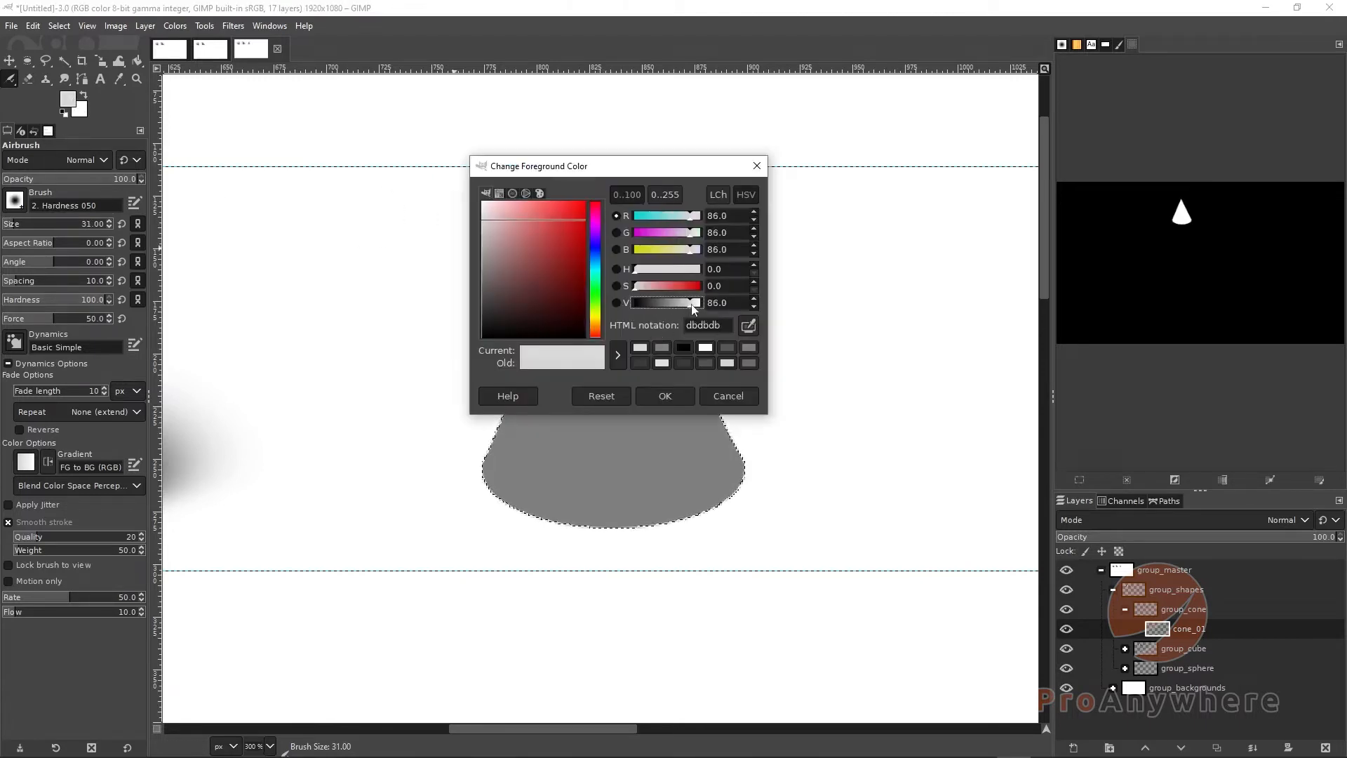
pyautogui.click(664, 395)
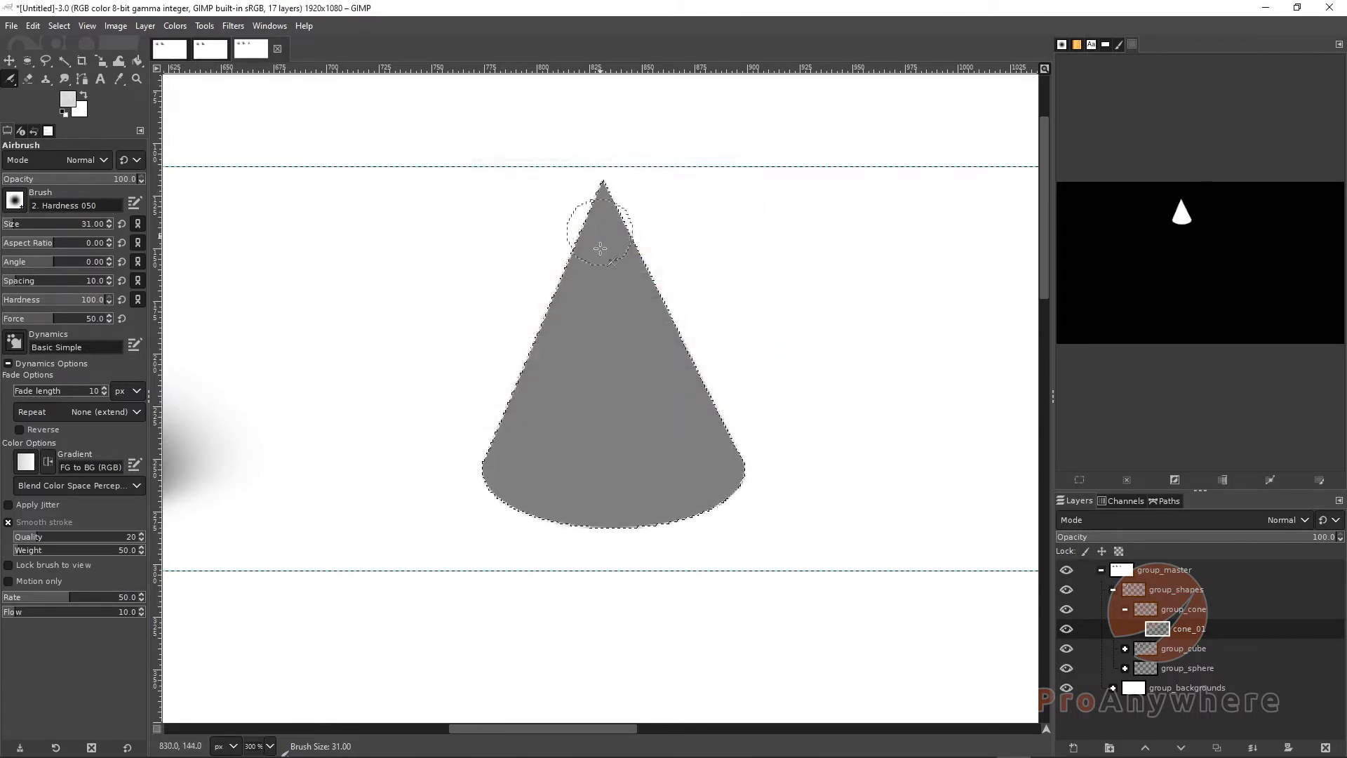
pyautogui.moveTo(600, 248); pyautogui.dragTo(600, 220)
pyautogui.hotkey('ctrl', 'z')
# Set the airbrush hardness to 15 and try light vertical strokes down the cone, then undo them
pyautogui.moveTo(93, 301); pyautogui.dragTo(19, 303)
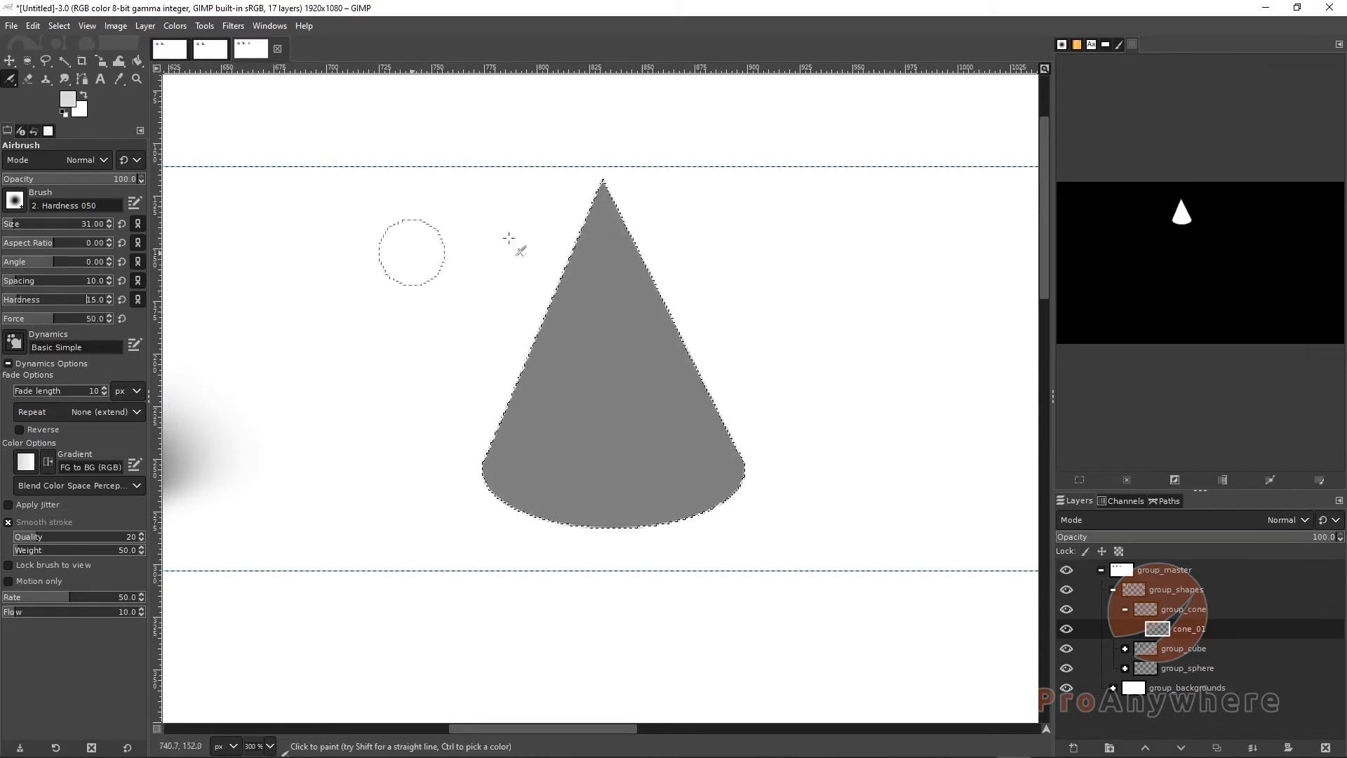
pyautogui.moveTo(595, 200); pyautogui.dragTo(572, 357)
pyautogui.moveTo(573, 272); pyautogui.dragTo(553, 523)
pyautogui.moveTo(597, 210); pyautogui.dragTo(586, 453)
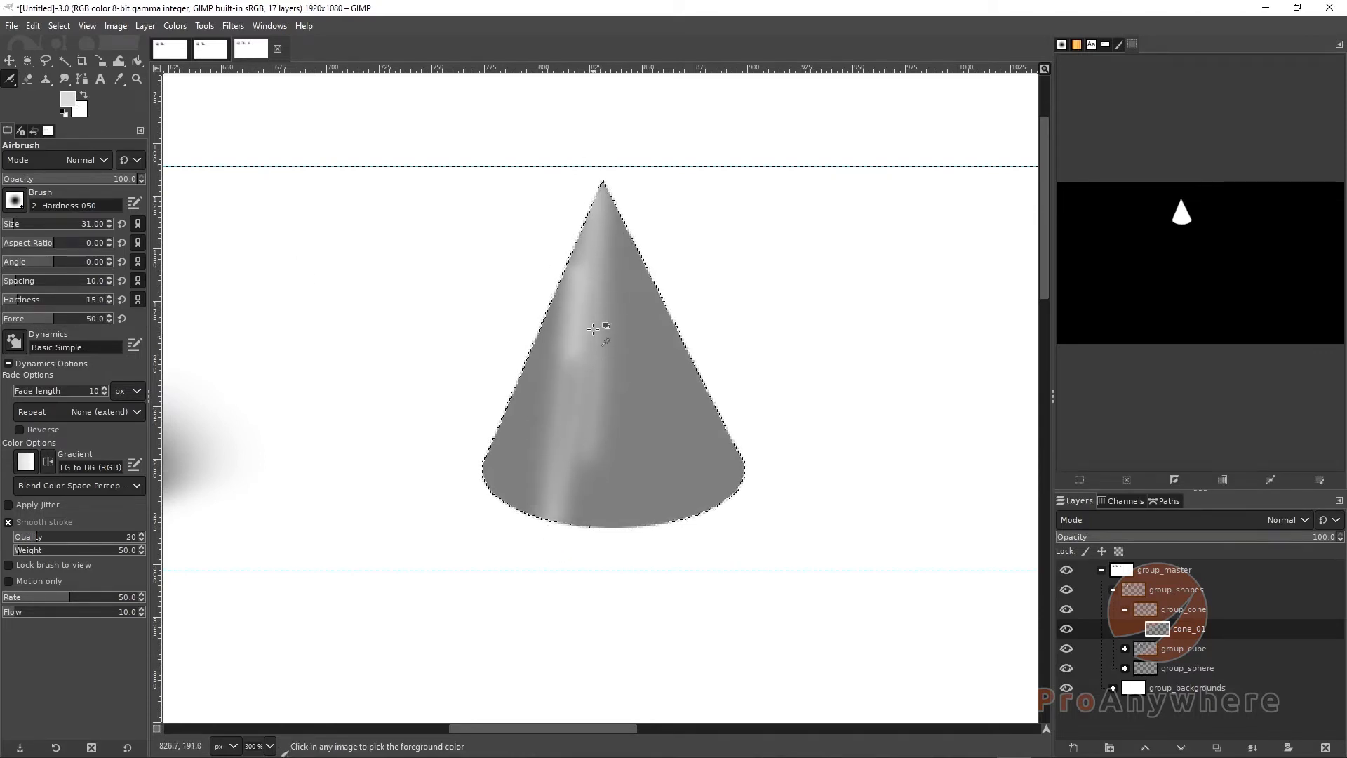
pyautogui.hotkey('ctrl', 'z')
pyautogui.hotkey('ctrl', 'z')
pyautogui.hotkey('ctrl', 'z')
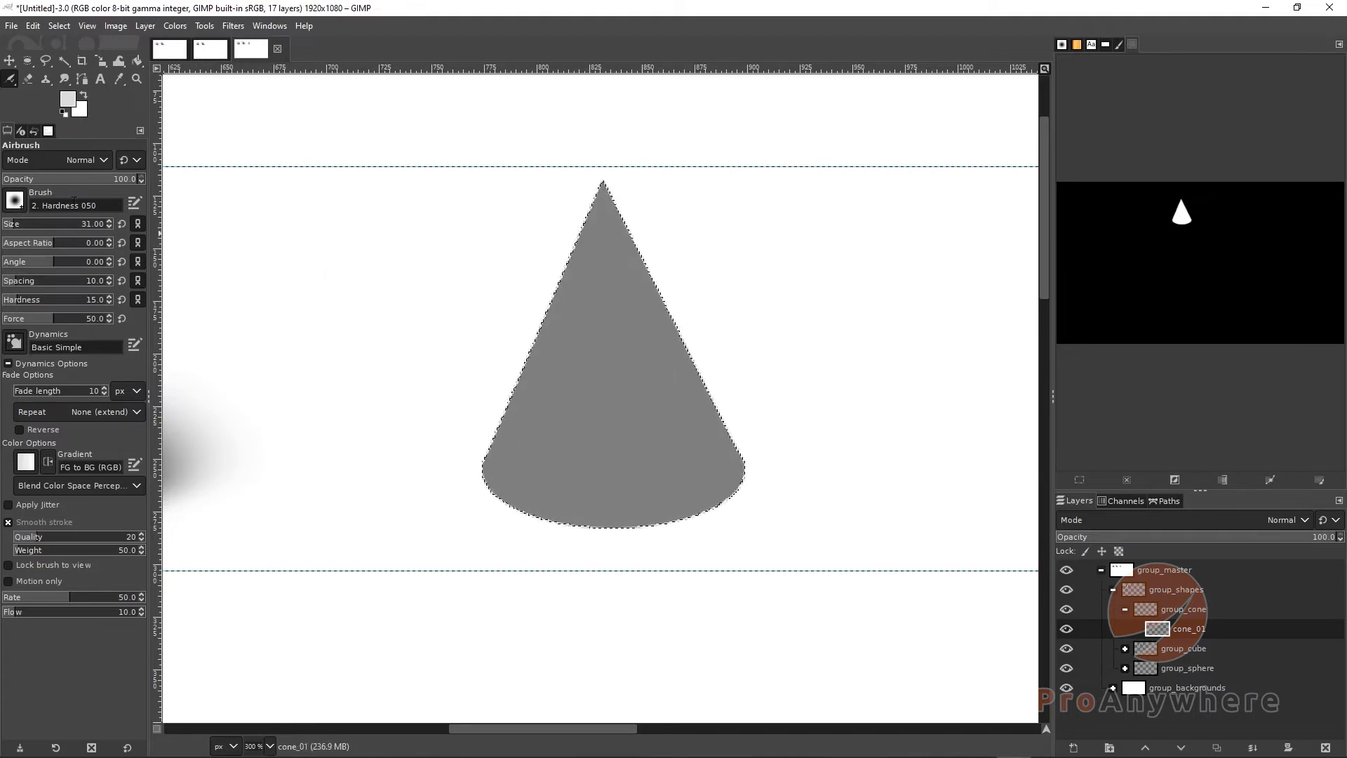
pyautogui.moveTo(24, 224); pyautogui.dragTo(32, 225)
pyautogui.moveTo(557, 337)
pyautogui.mouseDown()
pyautogui.moveTo(572, 370)
pyautogui.moveTo(562, 465)
pyautogui.mouseUp()
pyautogui.press('ctrl')
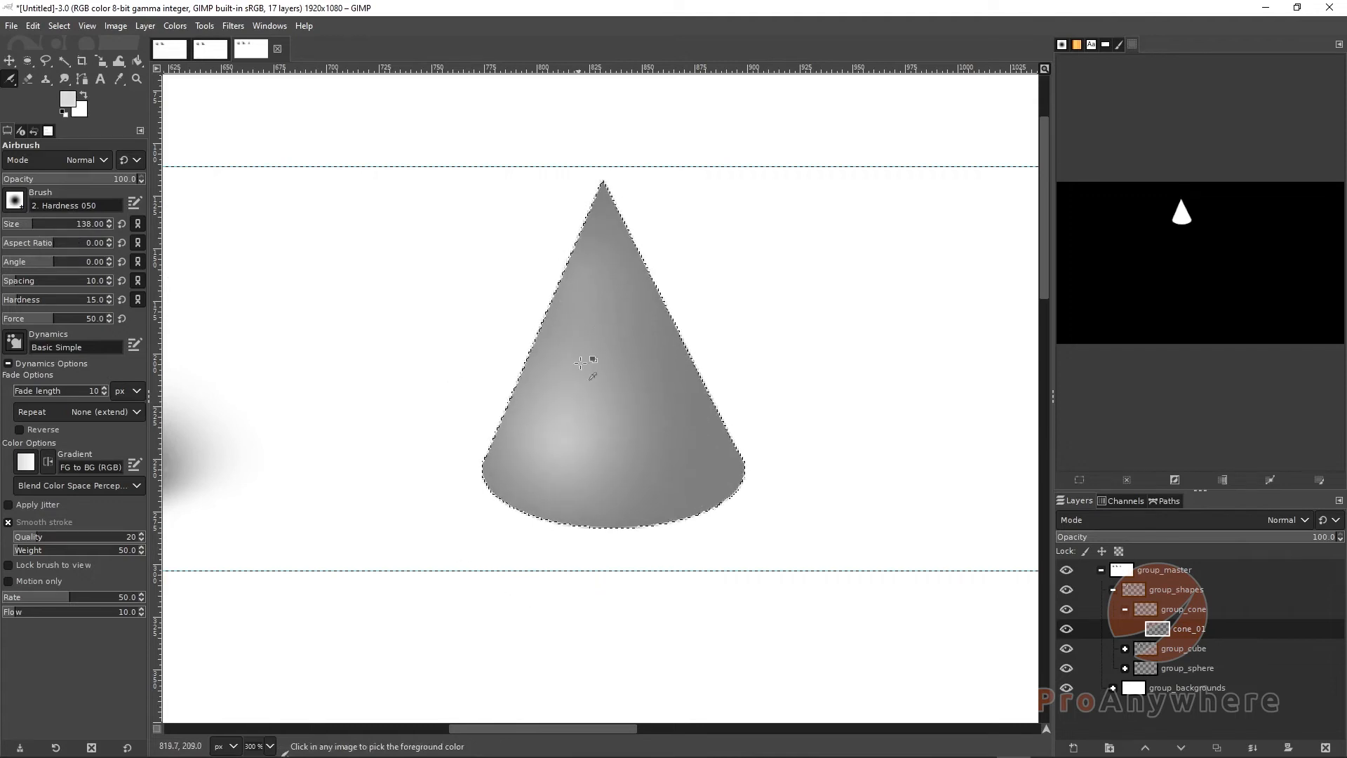
# Set the airbrush size to 105 and airbrush light vertical highlights down the cone's left and center
pyautogui.press('[')
pyautogui.press('[')
pyautogui.press('[')
pyautogui.press('[')
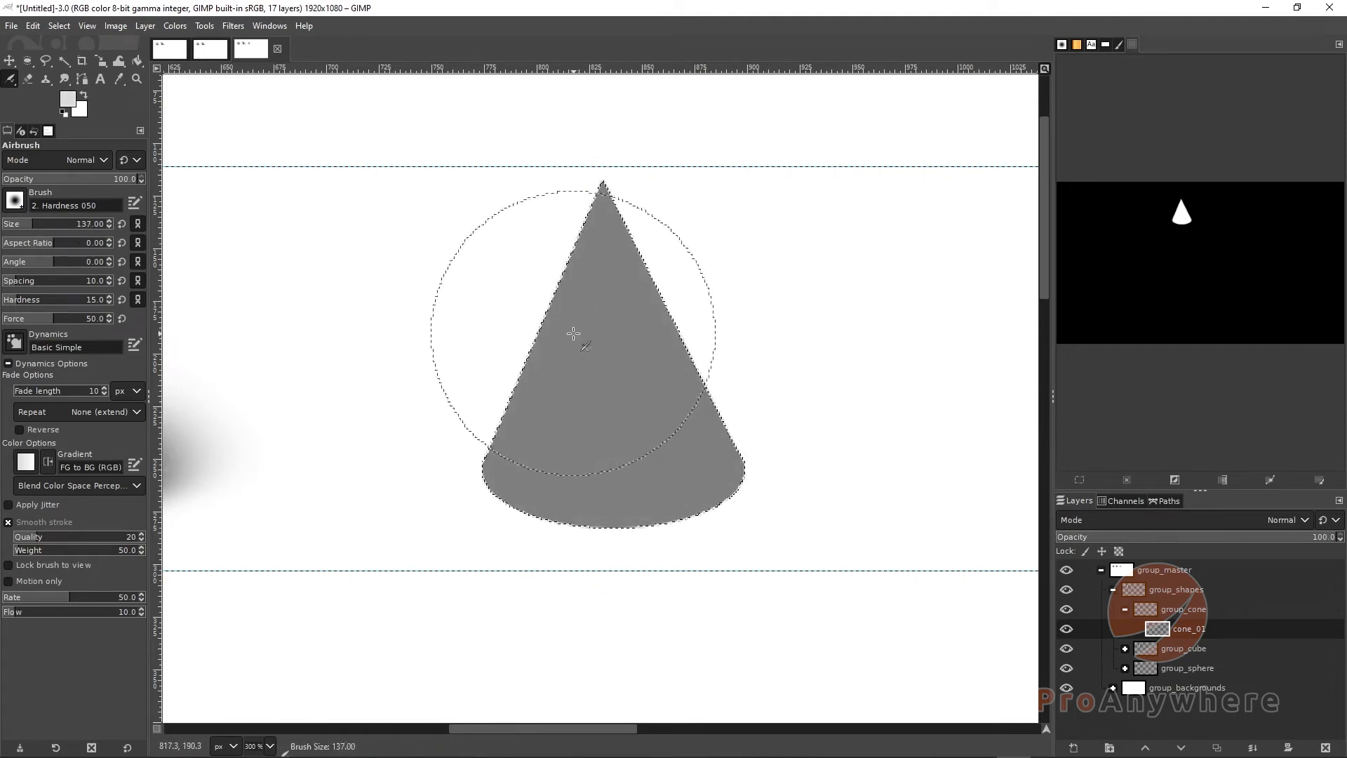
pyautogui.press('[')
pyautogui.press('[')
pyautogui.press('[')
pyautogui.press('[')
pyautogui.press('[')
pyautogui.press('[')
pyautogui.press('[')
pyautogui.press('[')
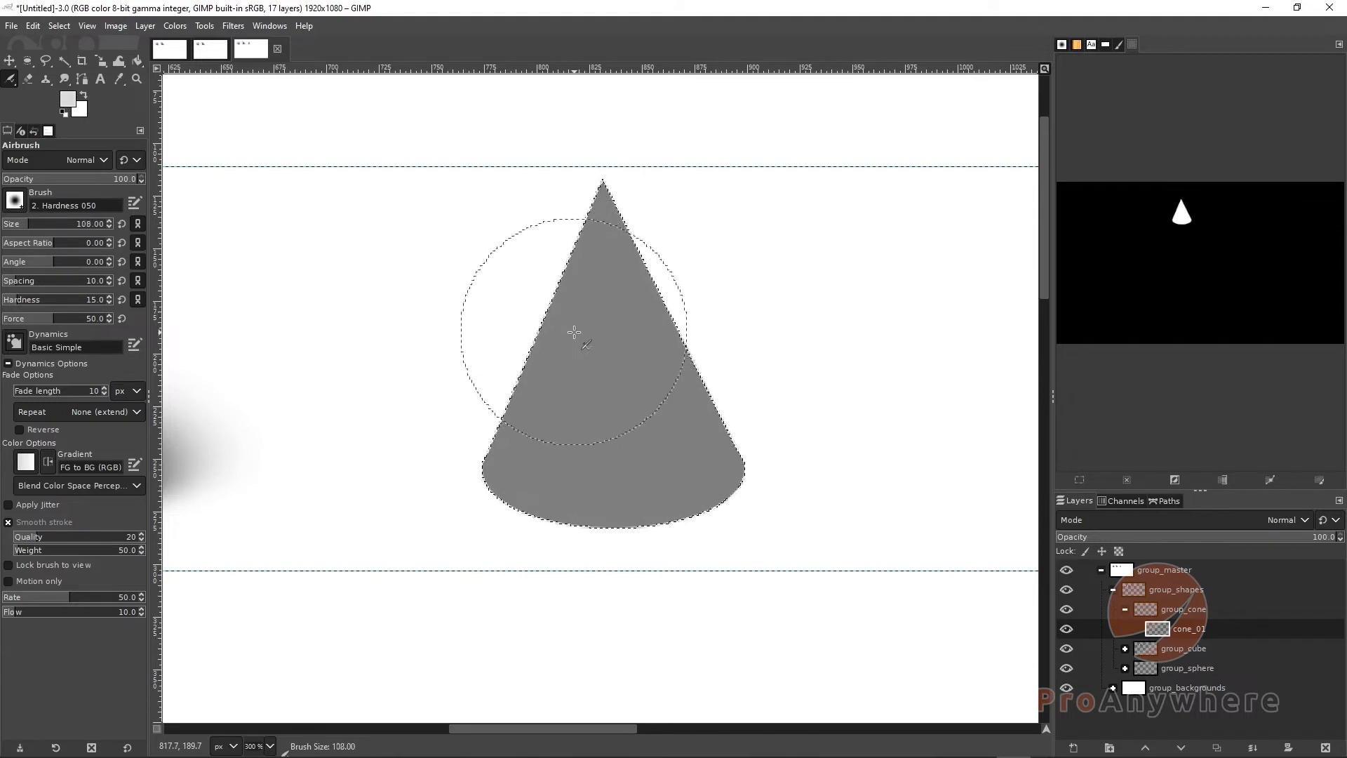
pyautogui.press('[')
pyautogui.press('[')
pyautogui.press('[')
pyautogui.moveTo(595, 271)
pyautogui.mouseDown()
pyautogui.moveTo(601, 303)
pyautogui.moveTo(595, 257)
pyautogui.moveTo(571, 495)
pyautogui.mouseUp()
pyautogui.hotkey('ctrl', 'z')
pyautogui.moveTo(602, 181); pyautogui.dragTo(592, 435)
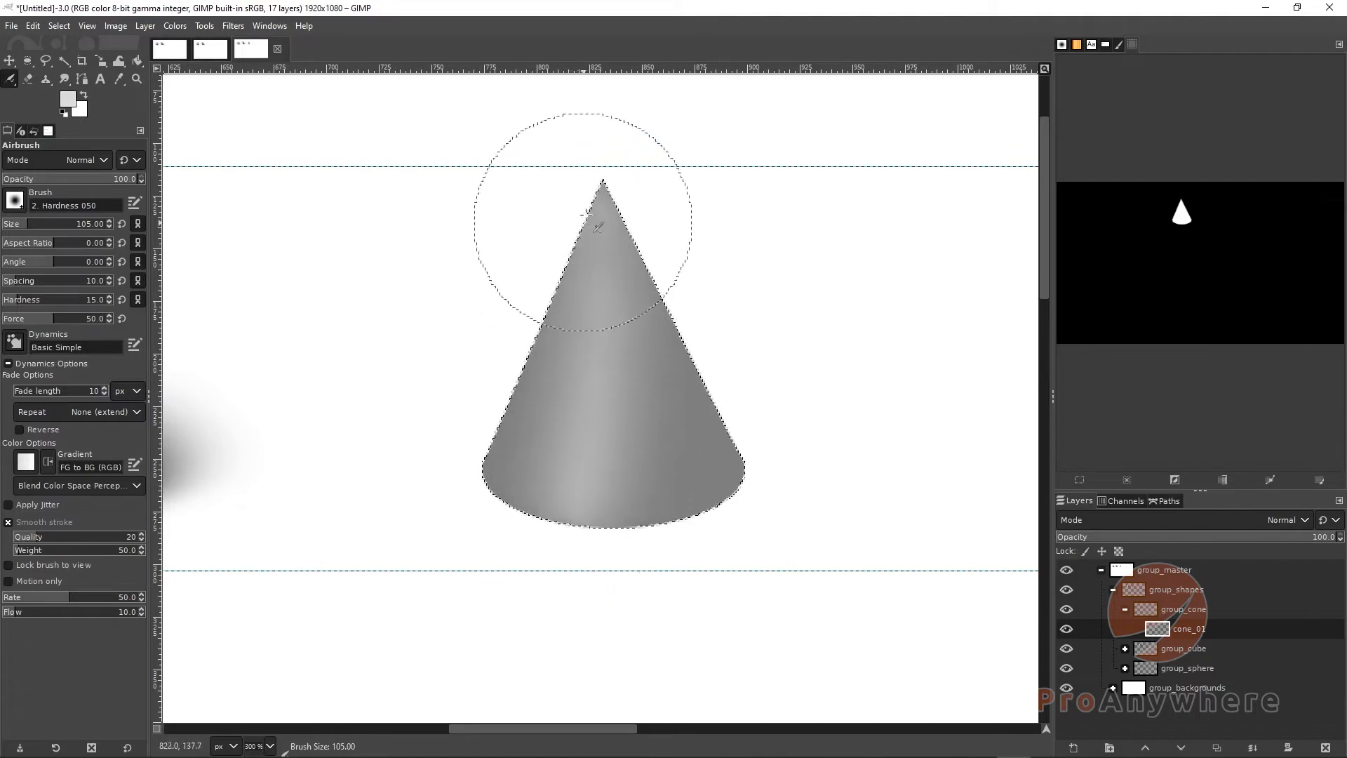
pyautogui.moveTo(583, 222); pyautogui.dragTo(564, 522)
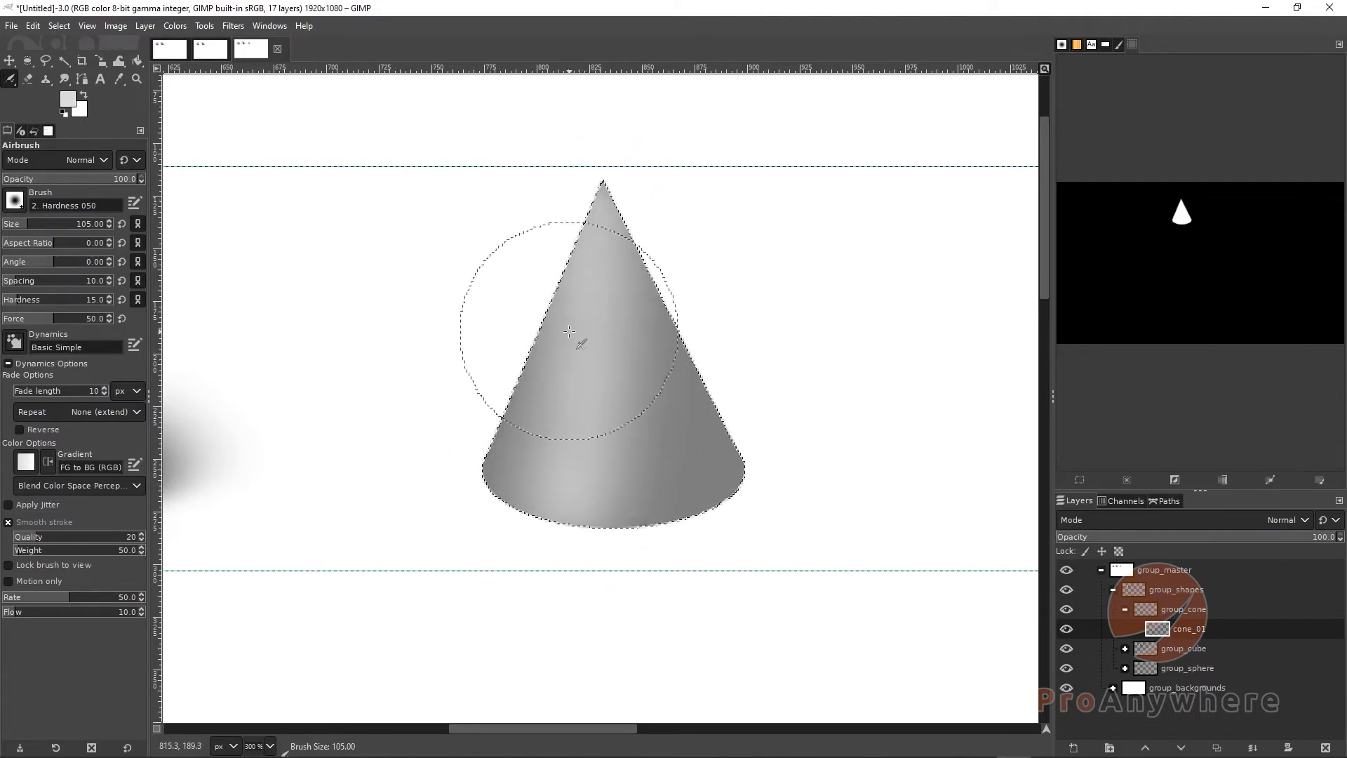
pyautogui.moveTo(597, 222); pyautogui.dragTo(592, 294)
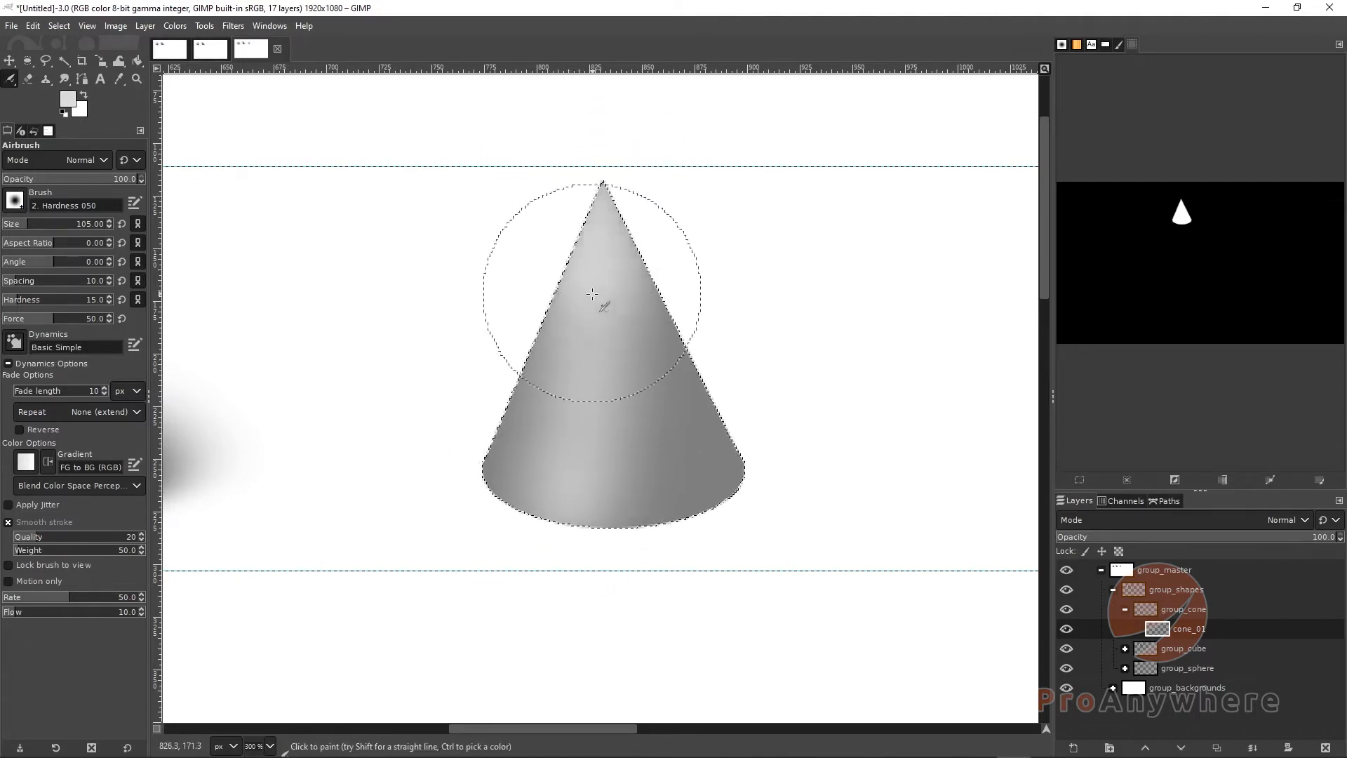
pyautogui.moveTo(600, 194); pyautogui.dragTo(583, 341)
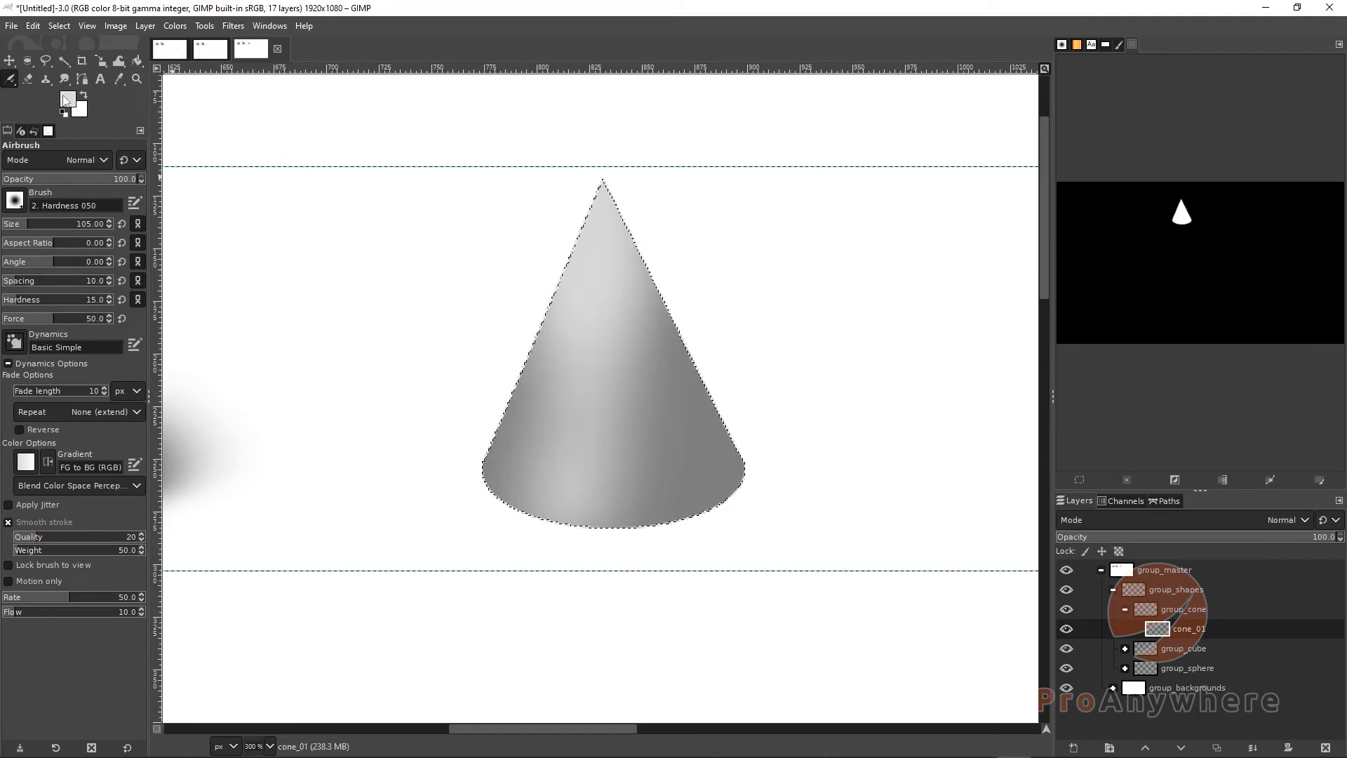
# Airbrush a brighter highlight near the cone's apex
pyautogui.click(66, 100)
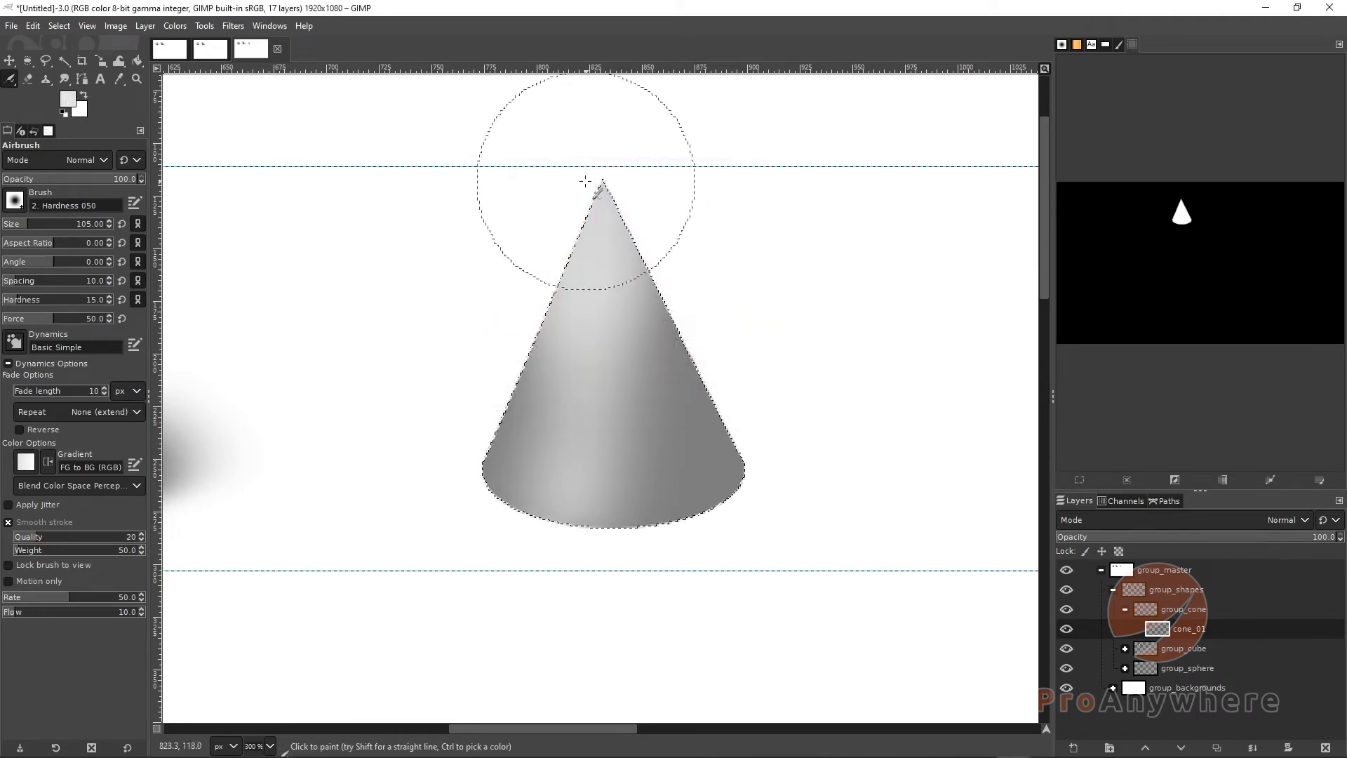
pyautogui.moveTo(585, 182)
pyautogui.mouseDown()
pyautogui.moveTo(589, 295)
pyautogui.moveTo(587, 229)
pyautogui.moveTo(581, 277)
pyautogui.mouseUp()
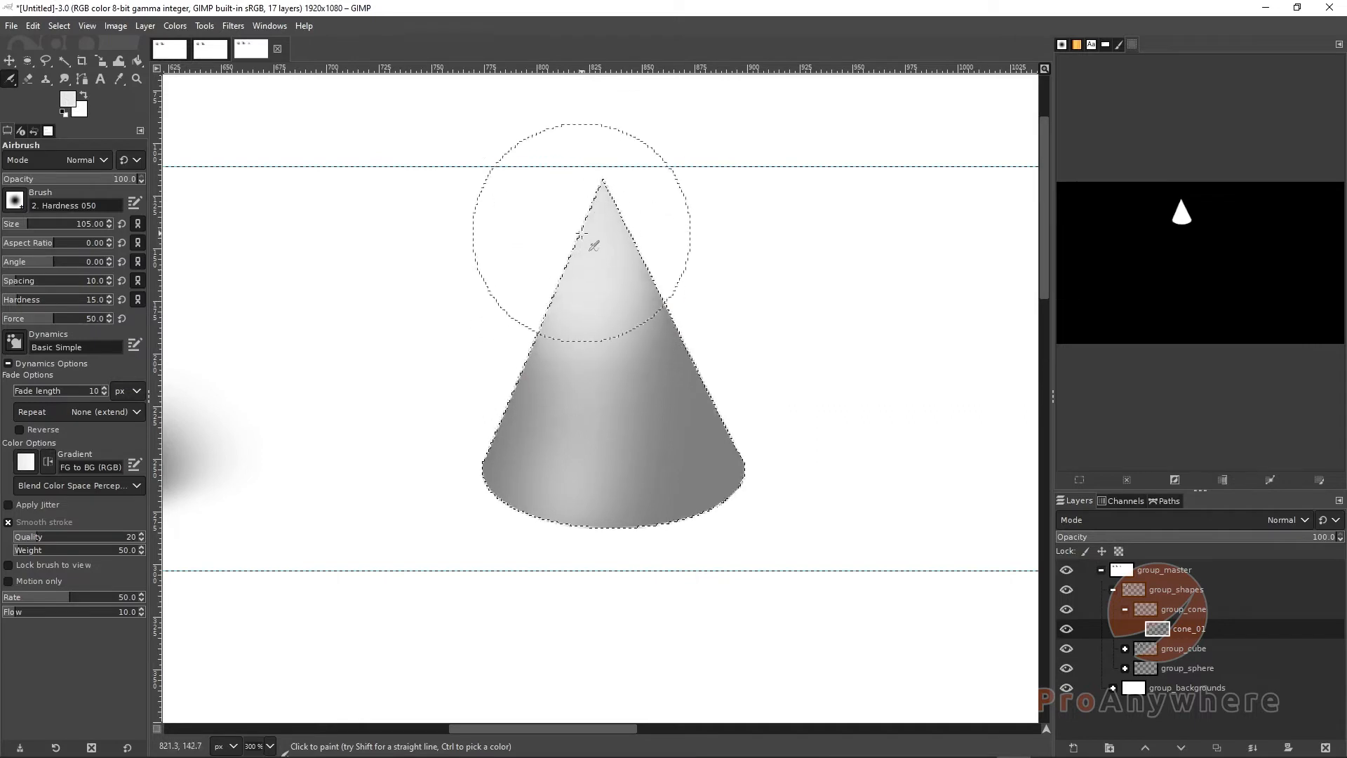
# Reduce the airbrush size to 35 and add a small highlight in the cone's lower middle
pyautogui.press('[')
pyautogui.press('[')
pyautogui.press('[')
pyautogui.press('[')
pyautogui.press('[')
pyautogui.press('[')
pyautogui.press('[')
pyautogui.press('[')
pyautogui.press('[')
pyautogui.press('[')
pyautogui.press('[')
pyautogui.press('[')
pyautogui.press('[')
pyautogui.press('[')
pyautogui.press('[')
pyautogui.press('[')
pyautogui.press('[')
pyautogui.press('[')
pyautogui.press('[')
pyautogui.press('[')
pyautogui.press('[')
pyautogui.press('[')
pyautogui.press('[')
pyautogui.press('[')
pyautogui.press('[')
pyautogui.press('[')
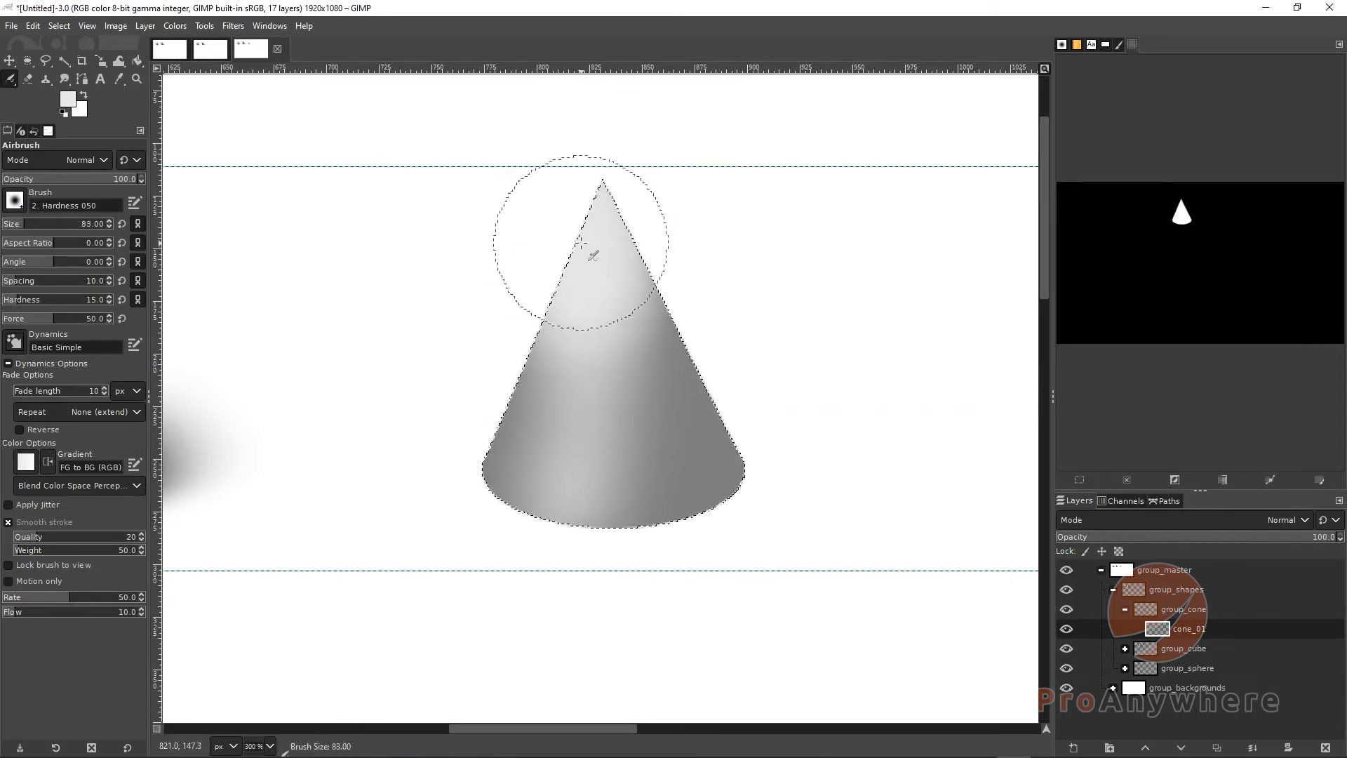
pyautogui.press('[')
pyautogui.press('[')
pyautogui.press('[')
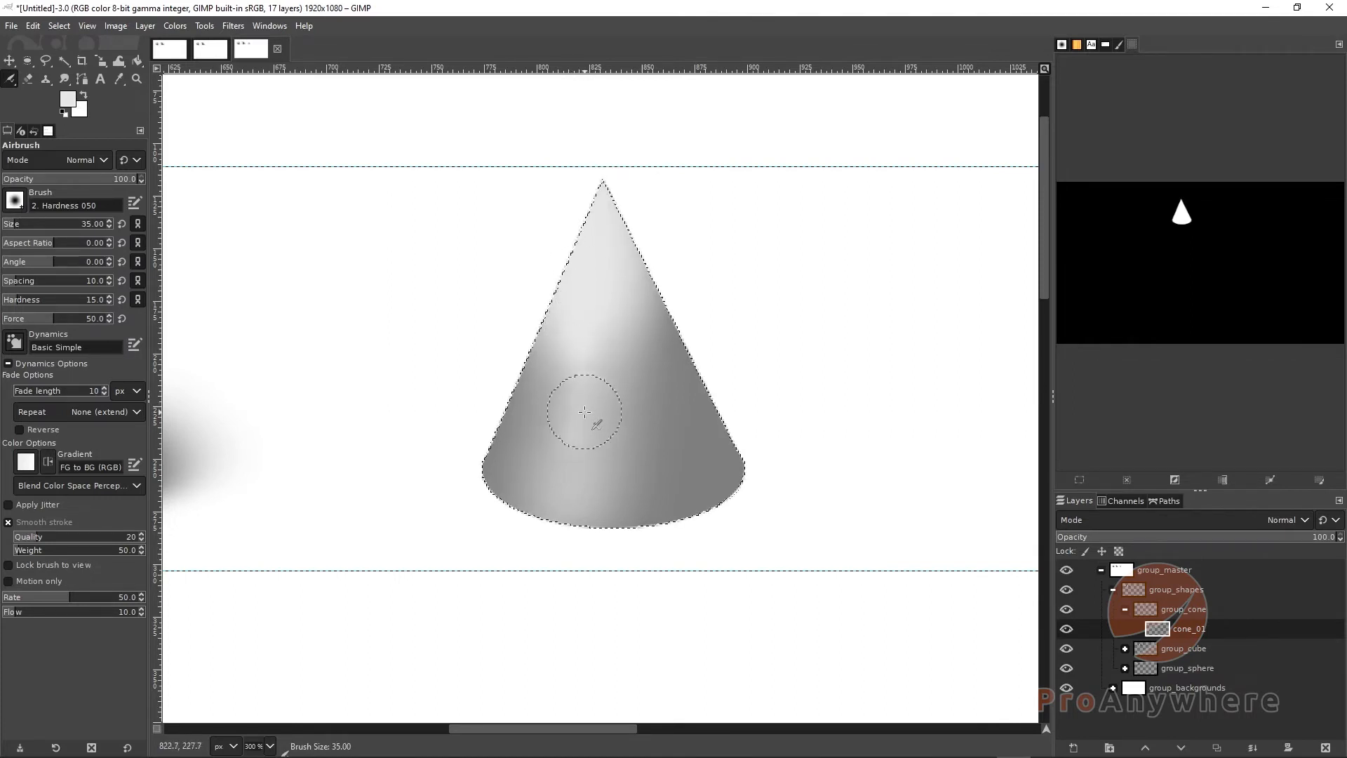
pyautogui.moveTo(584, 411); pyautogui.dragTo(592, 432)
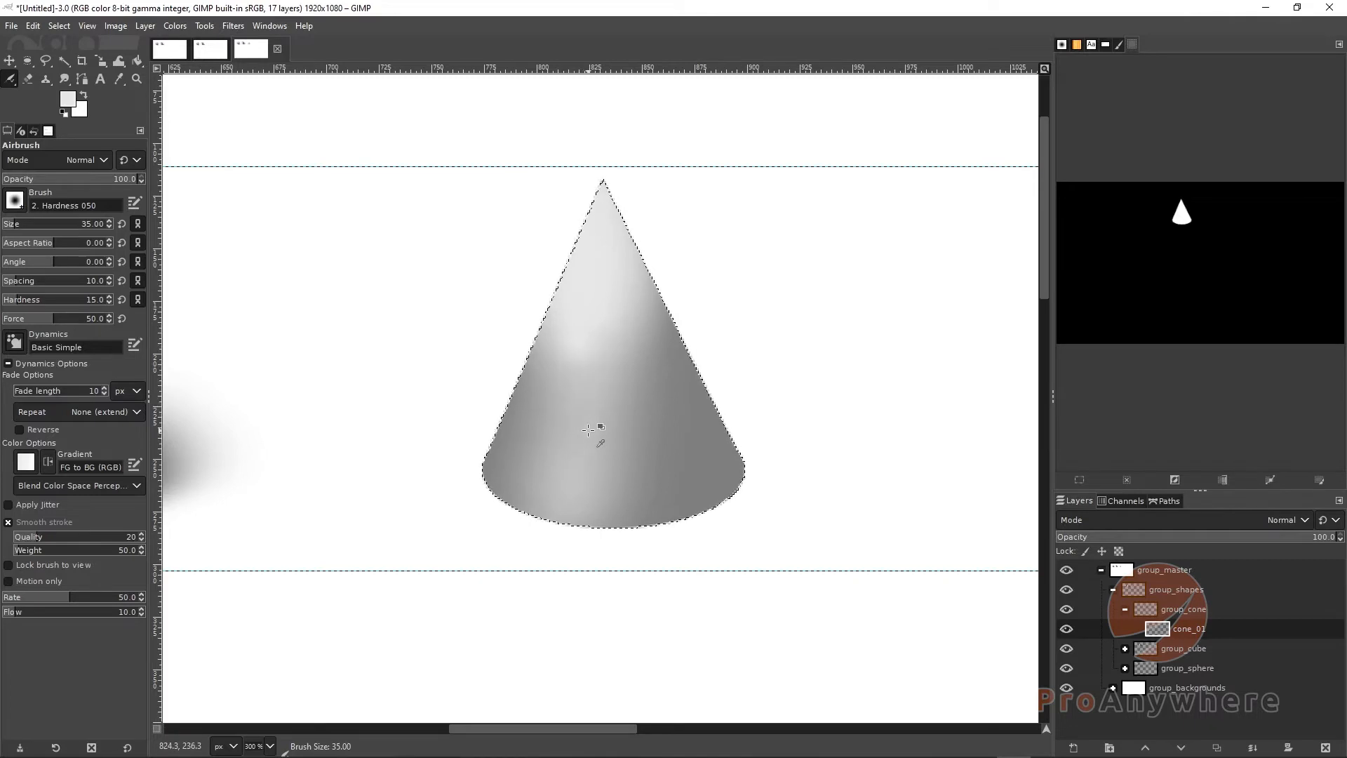
pyautogui.press(']')
pyautogui.press(']')
pyautogui.press(']')
pyautogui.moveTo(583, 317); pyautogui.dragTo(558, 428)
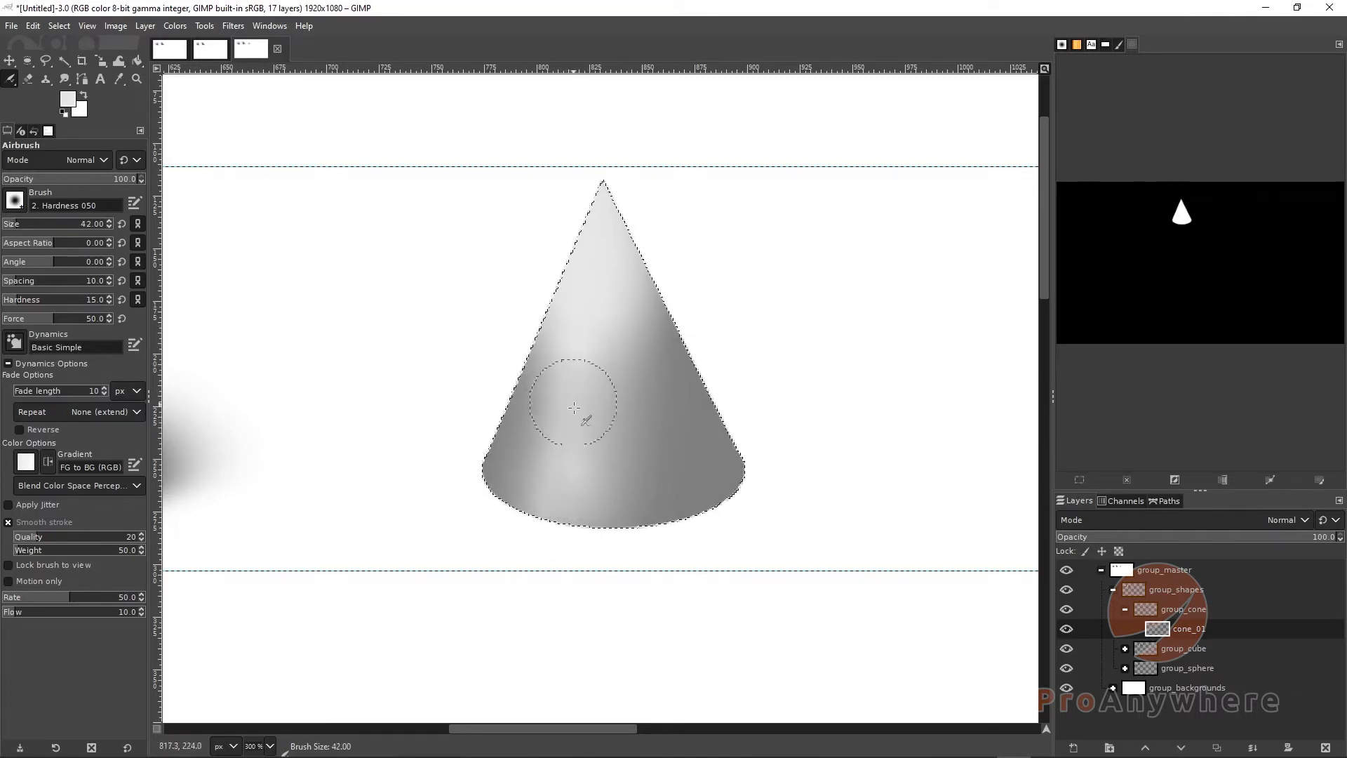
pyautogui.hotkey('ctrl', 'z')
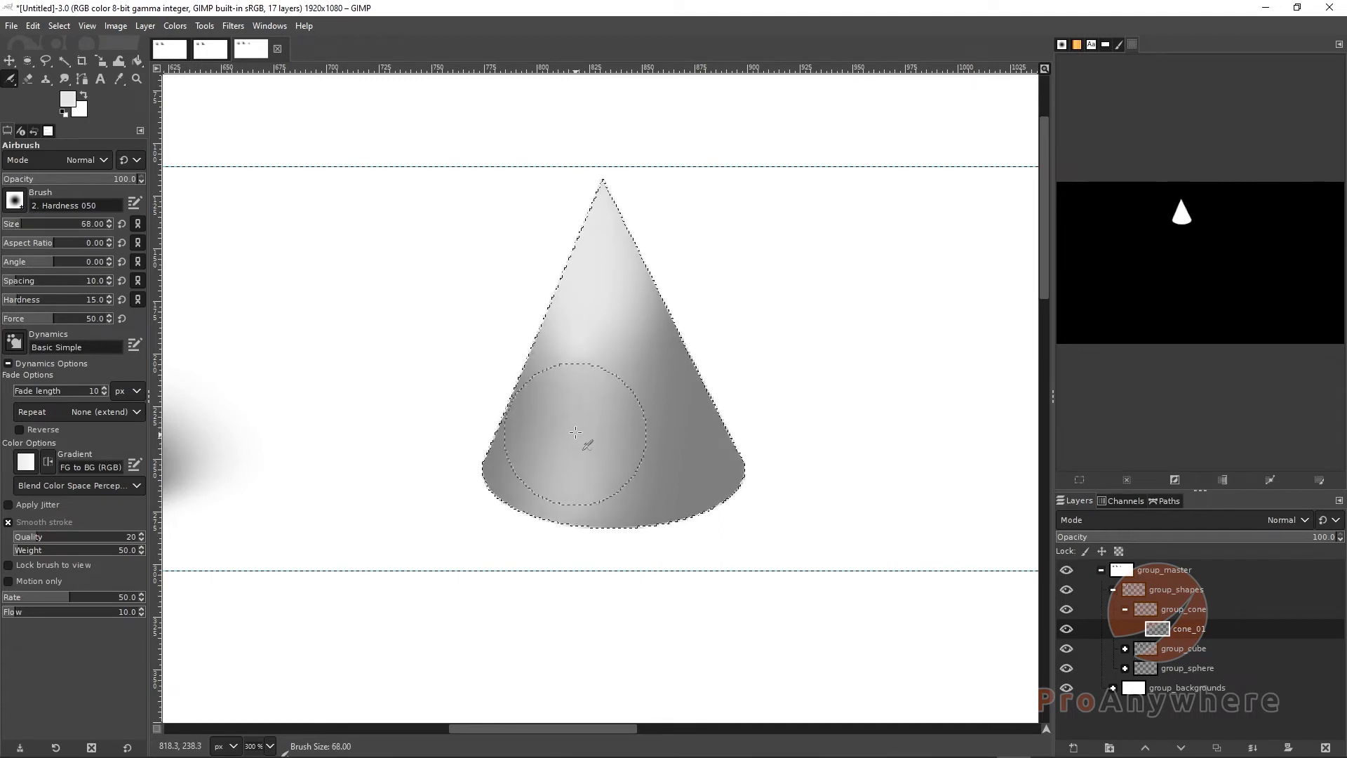
# Set the airbrush size to 70 and airbrush highlights along the cone's lower left base
pyautogui.press(']')
pyautogui.press(']')
pyautogui.moveTo(570, 424)
pyautogui.mouseDown()
pyautogui.moveTo(554, 504)
pyautogui.moveTo(567, 383)
pyautogui.moveTo(535, 505)
pyautogui.moveTo(591, 348)
pyautogui.moveTo(579, 455)
pyautogui.moveTo(538, 442)
pyautogui.moveTo(518, 541)
pyautogui.mouseUp()
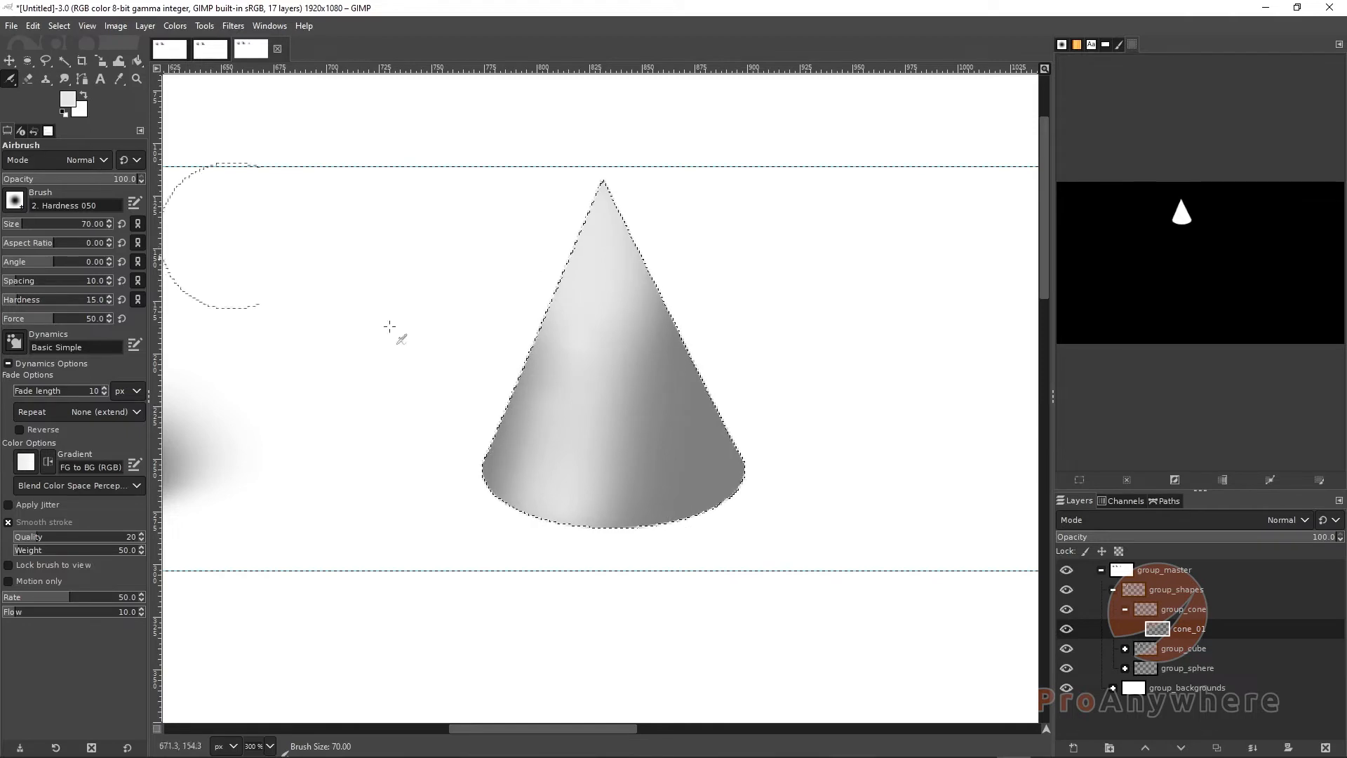
pyautogui.keyDown('ctrl'); pyautogui.click(713, 455); pyautogui.keyUp('ctrl')
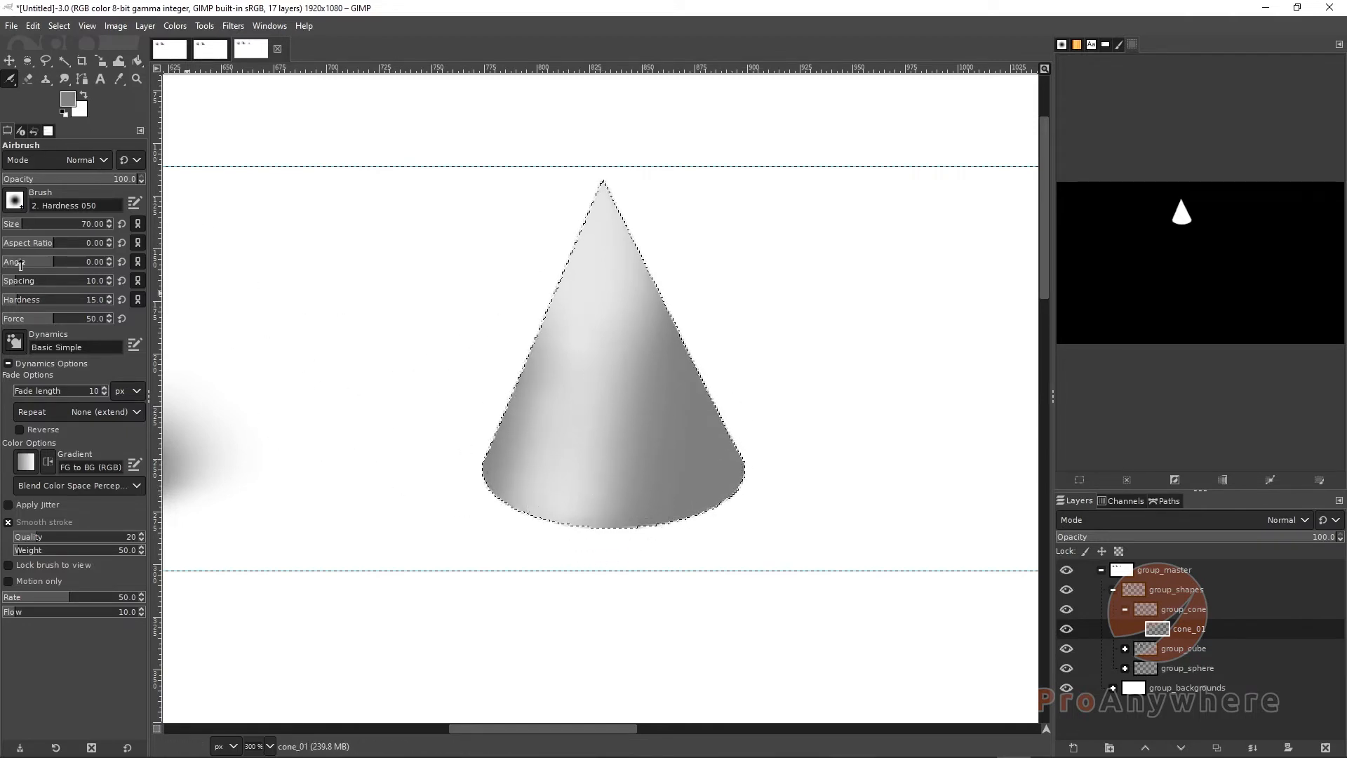
# Set the foreground color to a dark gray with HSV value 18.3
pyautogui.click(67, 99)
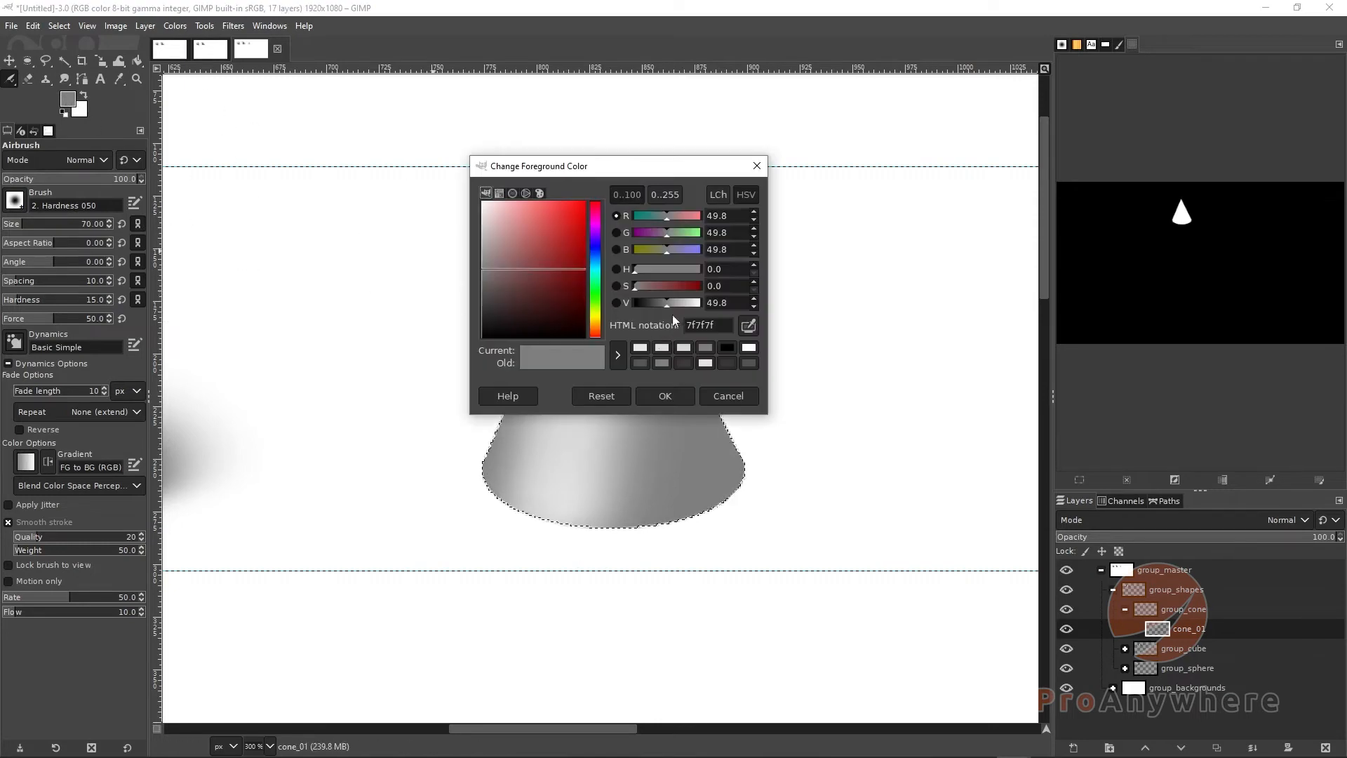
pyautogui.moveTo(666, 304); pyautogui.dragTo(645, 303)
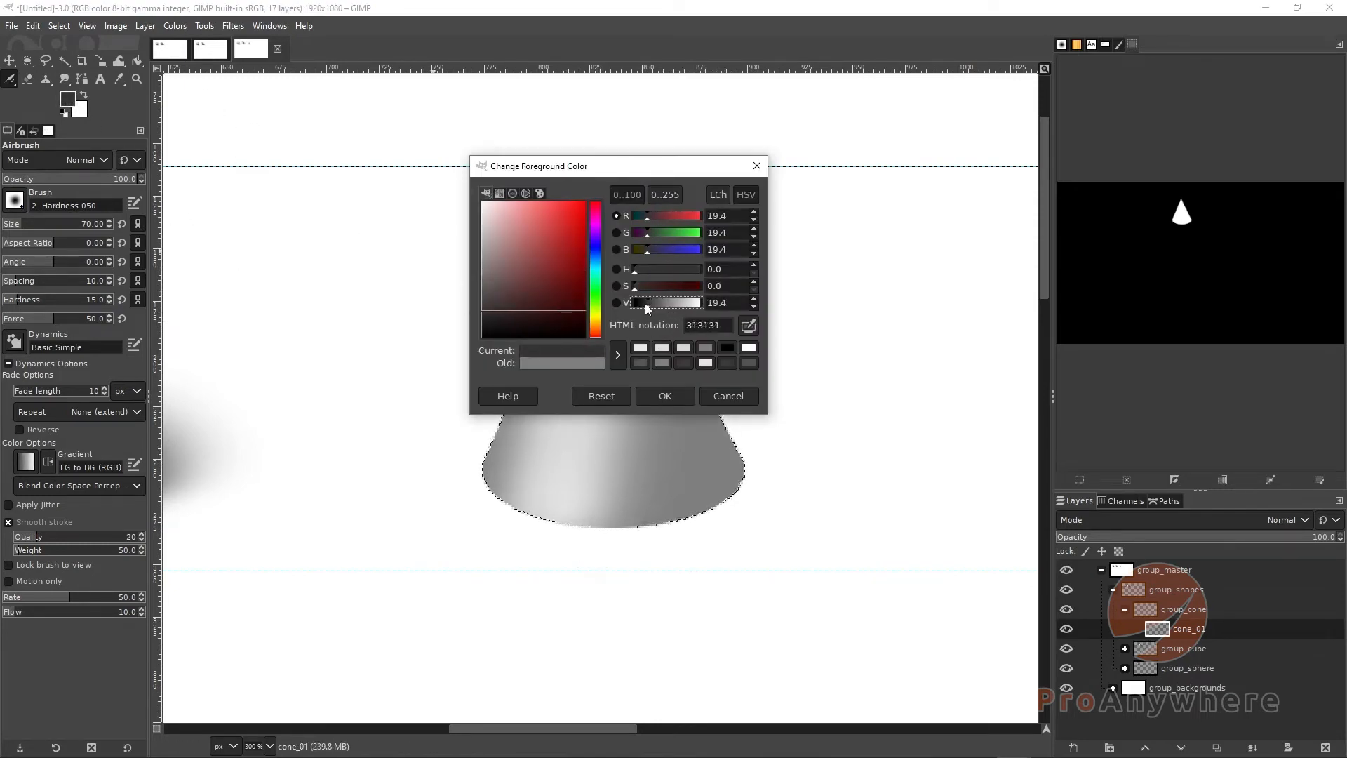
pyautogui.click(645, 393)
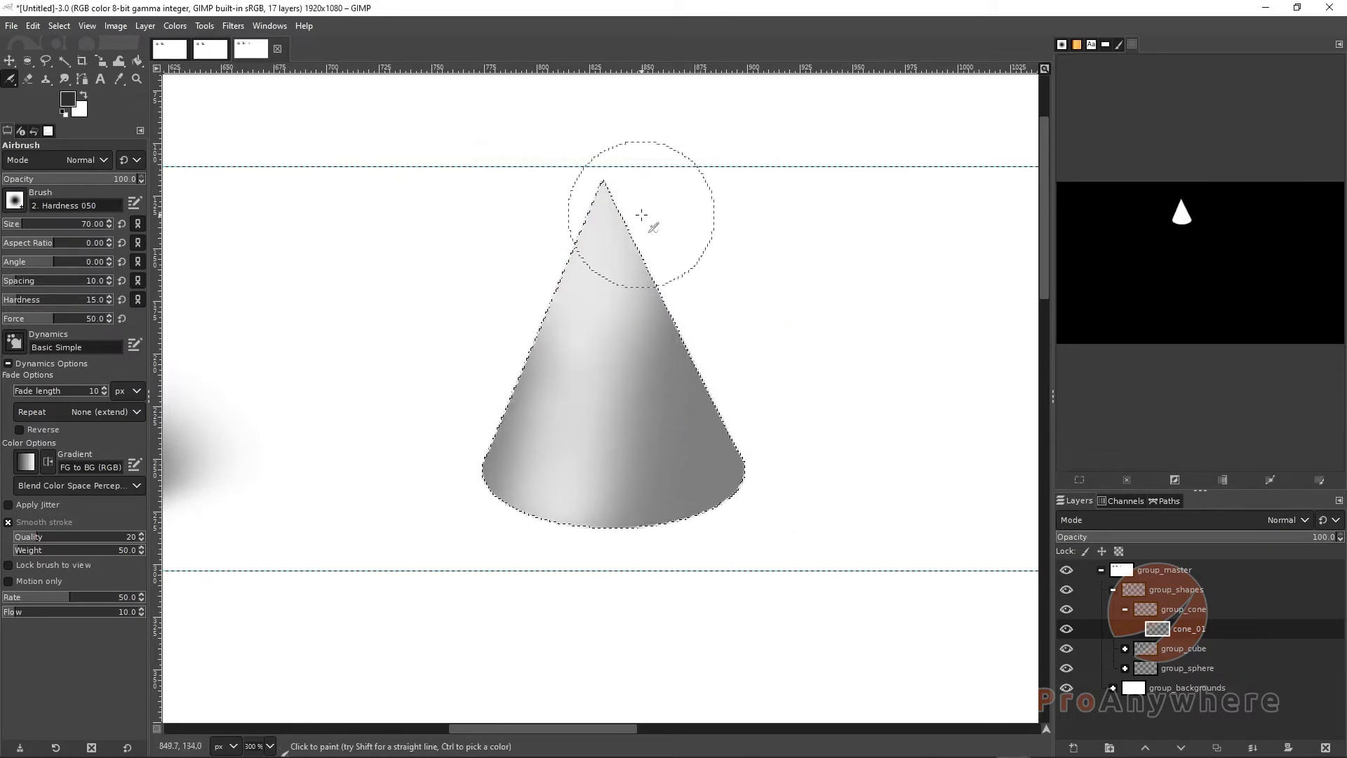
# Airbrush shading down the cone's right side, along its upper left edge, and over its lower right base
pyautogui.moveTo(628, 238)
pyautogui.mouseDown()
pyautogui.moveTo(653, 517)
pyautogui.moveTo(653, 335)
pyautogui.moveTo(653, 349)
pyautogui.moveTo(646, 306)
pyautogui.moveTo(662, 506)
pyautogui.moveTo(652, 351)
pyautogui.moveTo(621, 239)
pyautogui.moveTo(620, 227)
pyautogui.moveTo(648, 261)
pyautogui.moveTo(641, 218)
pyautogui.moveTo(665, 267)
pyautogui.moveTo(658, 279)
pyautogui.moveTo(637, 224)
pyautogui.moveTo(651, 306)
pyautogui.moveTo(629, 240)
pyautogui.moveTo(695, 391)
pyautogui.moveTo(659, 314)
pyautogui.moveTo(683, 380)
pyautogui.moveTo(662, 362)
pyautogui.moveTo(683, 462)
pyautogui.moveTo(667, 408)
pyautogui.moveTo(641, 395)
pyautogui.moveTo(656, 521)
pyautogui.moveTo(631, 258)
pyautogui.moveTo(677, 455)
pyautogui.moveTo(671, 386)
pyautogui.moveTo(668, 561)
pyautogui.mouseUp()
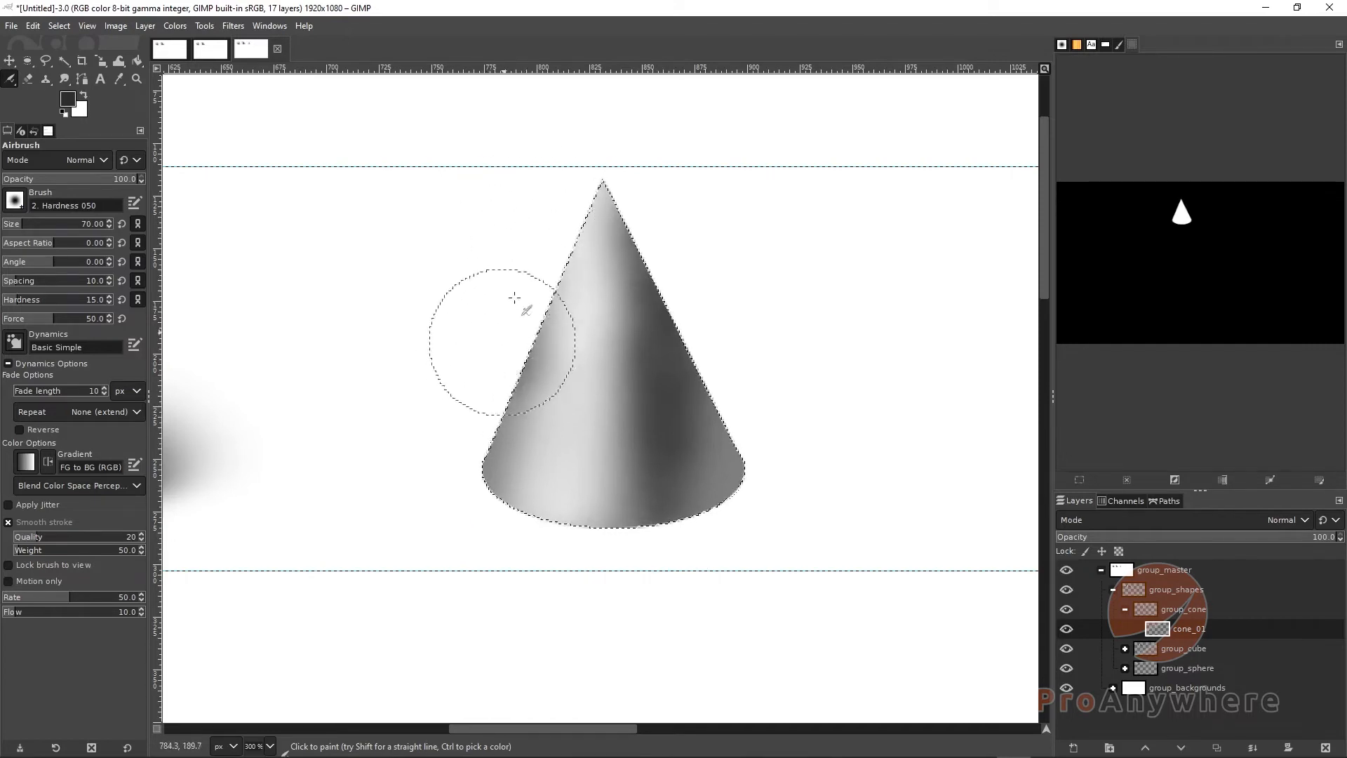
pyautogui.moveTo(501, 348); pyautogui.dragTo(470, 465)
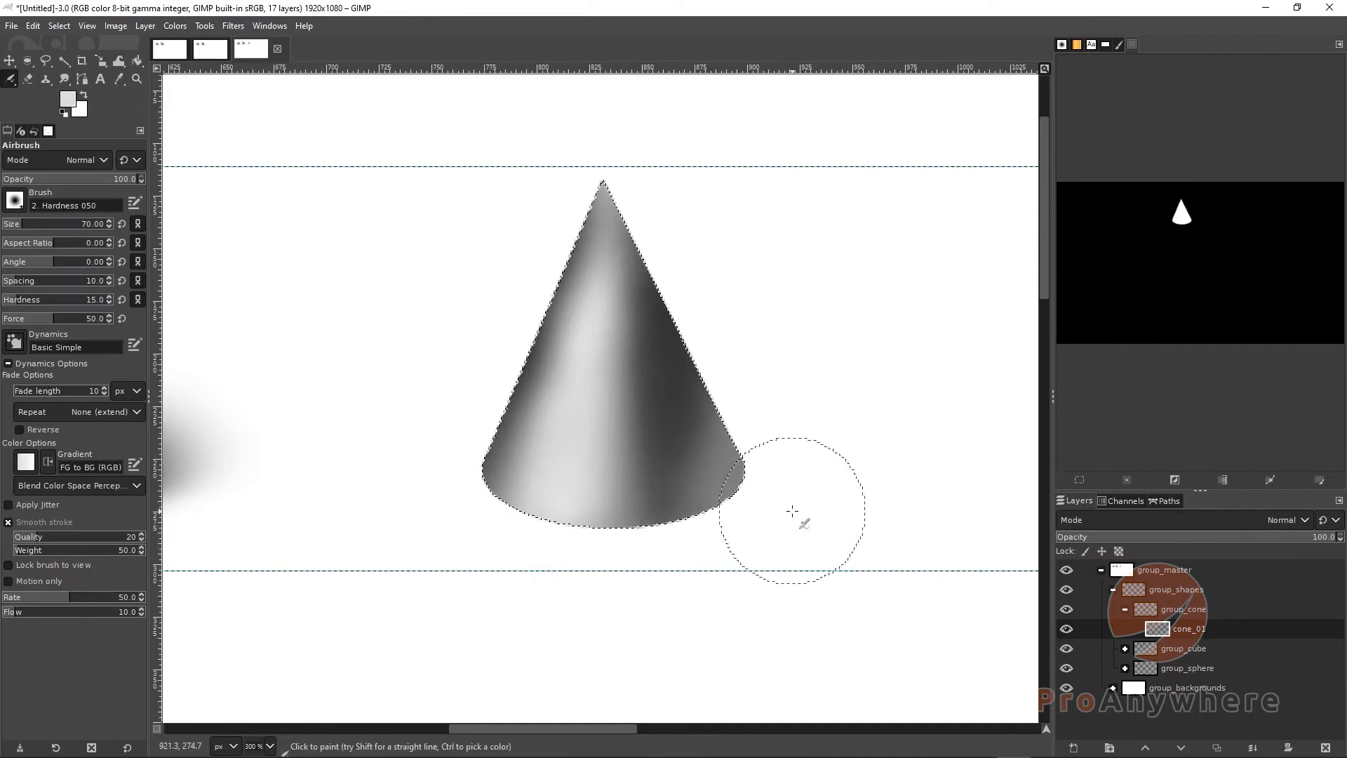
pyautogui.moveTo(780, 505)
pyautogui.mouseDown()
pyautogui.moveTo(684, 565)
pyautogui.moveTo(775, 481)
pyautogui.moveTo(614, 571)
pyautogui.moveTo(711, 525)
pyautogui.mouseUp()
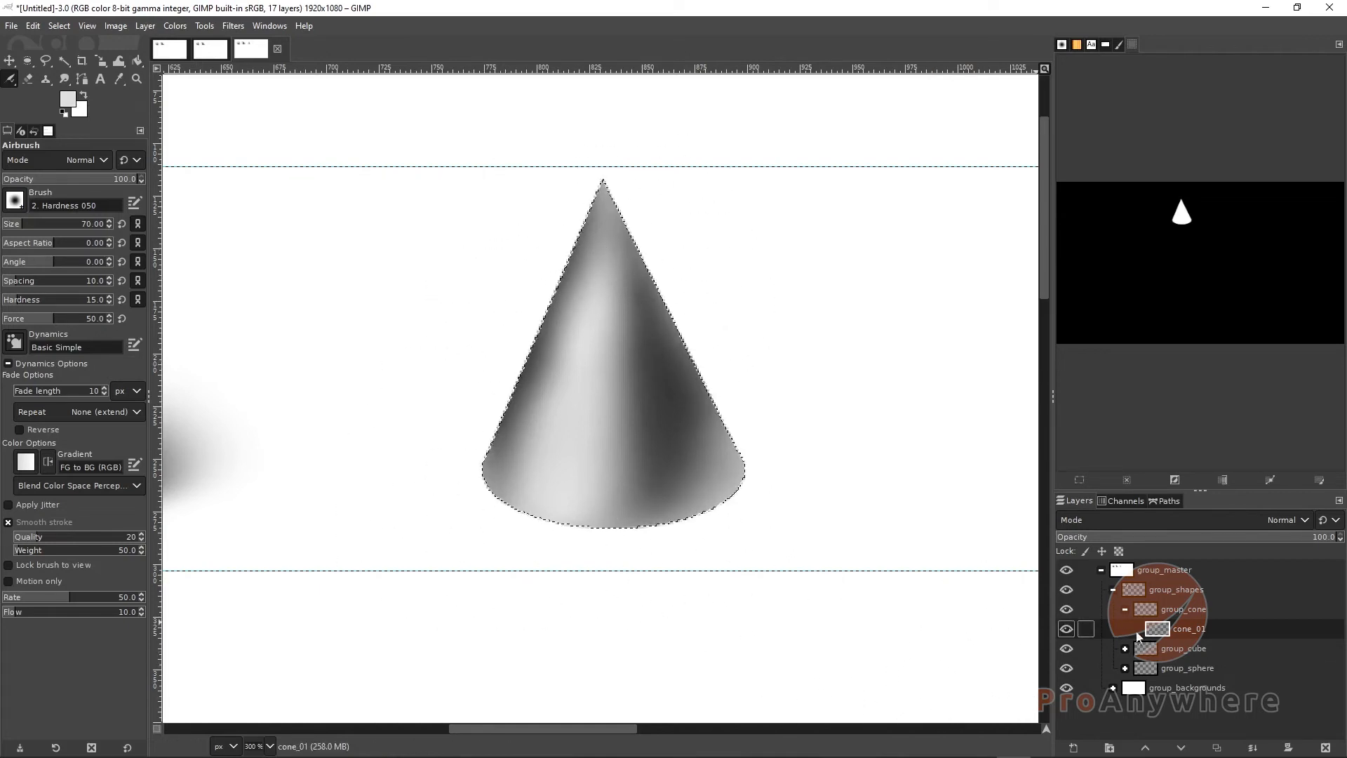
# Create a new transparent layer named cone_01_shadow and move it below the cone_01 layer
pyautogui.click(1073, 748)
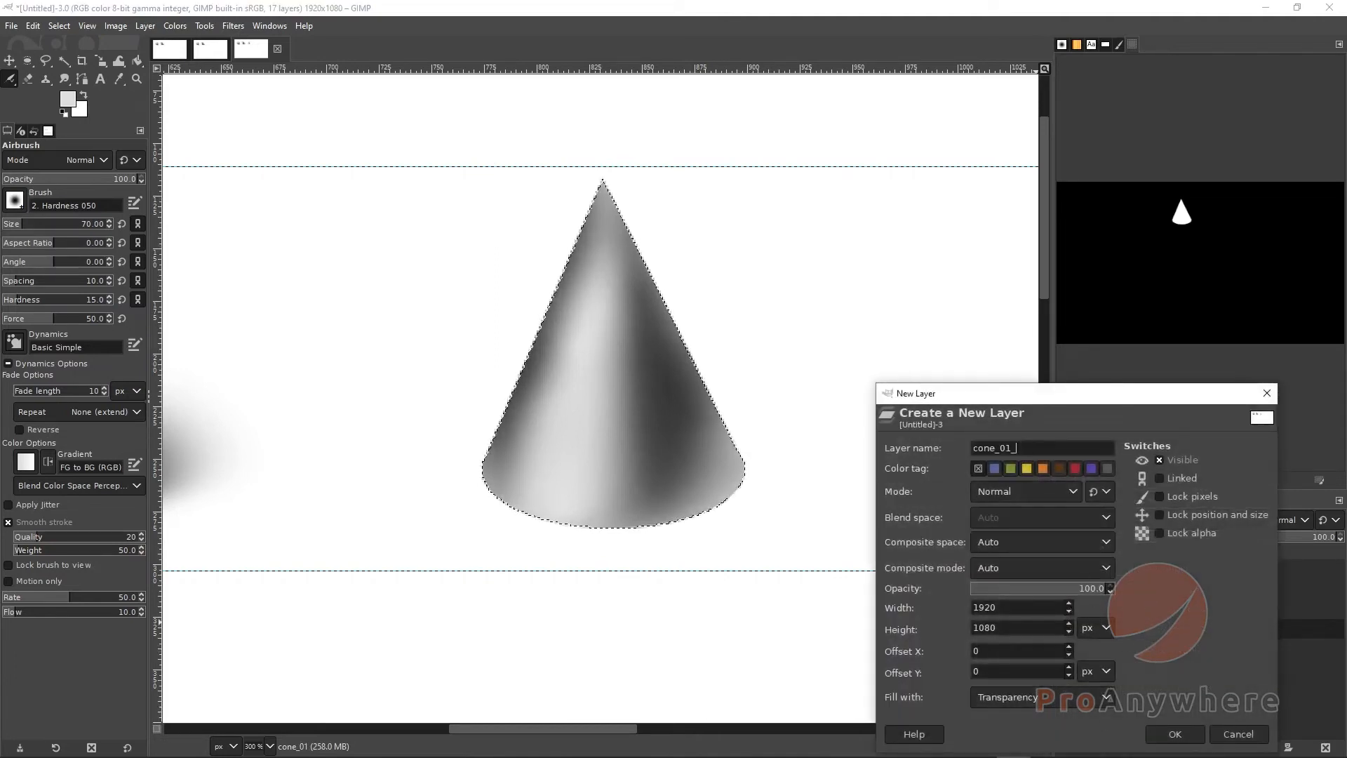
pyautogui.press('Return')
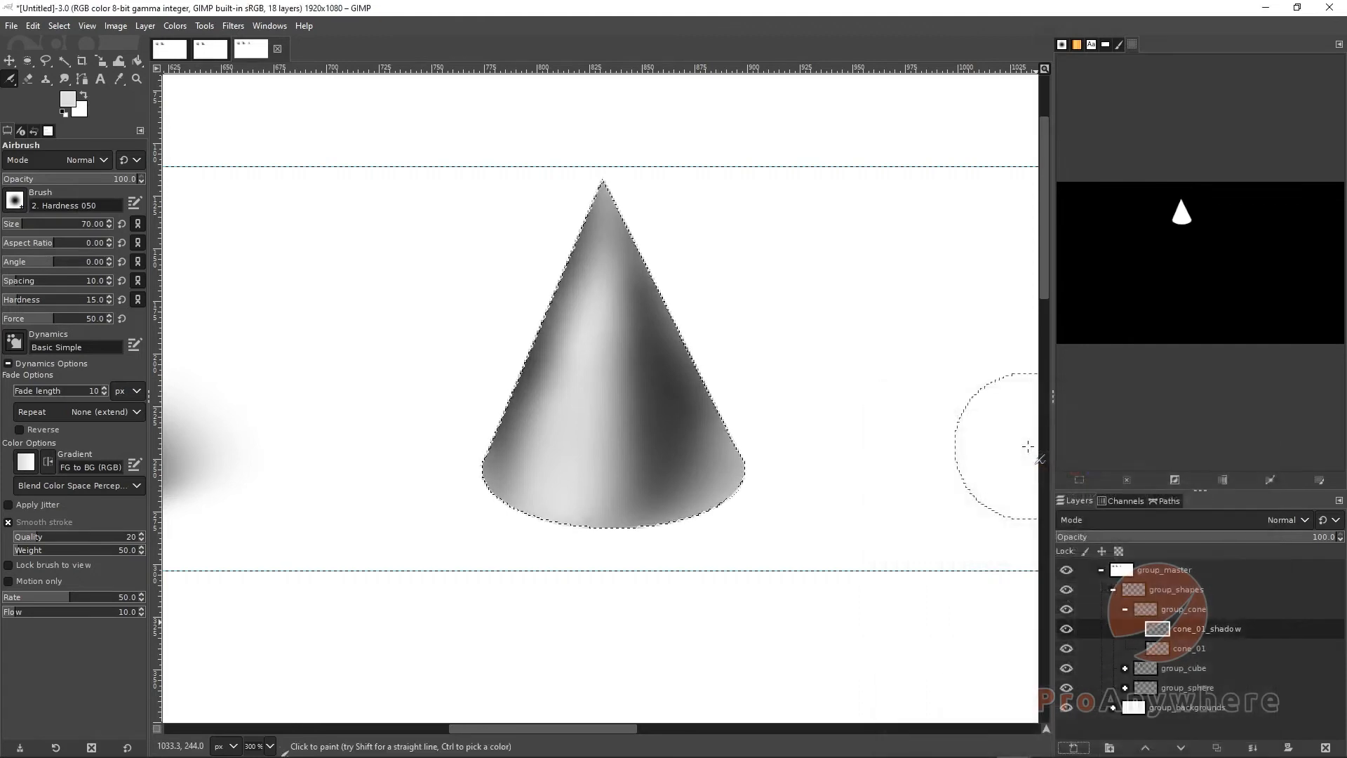
pyautogui.moveTo(1228, 639); pyautogui.dragTo(1218, 656)
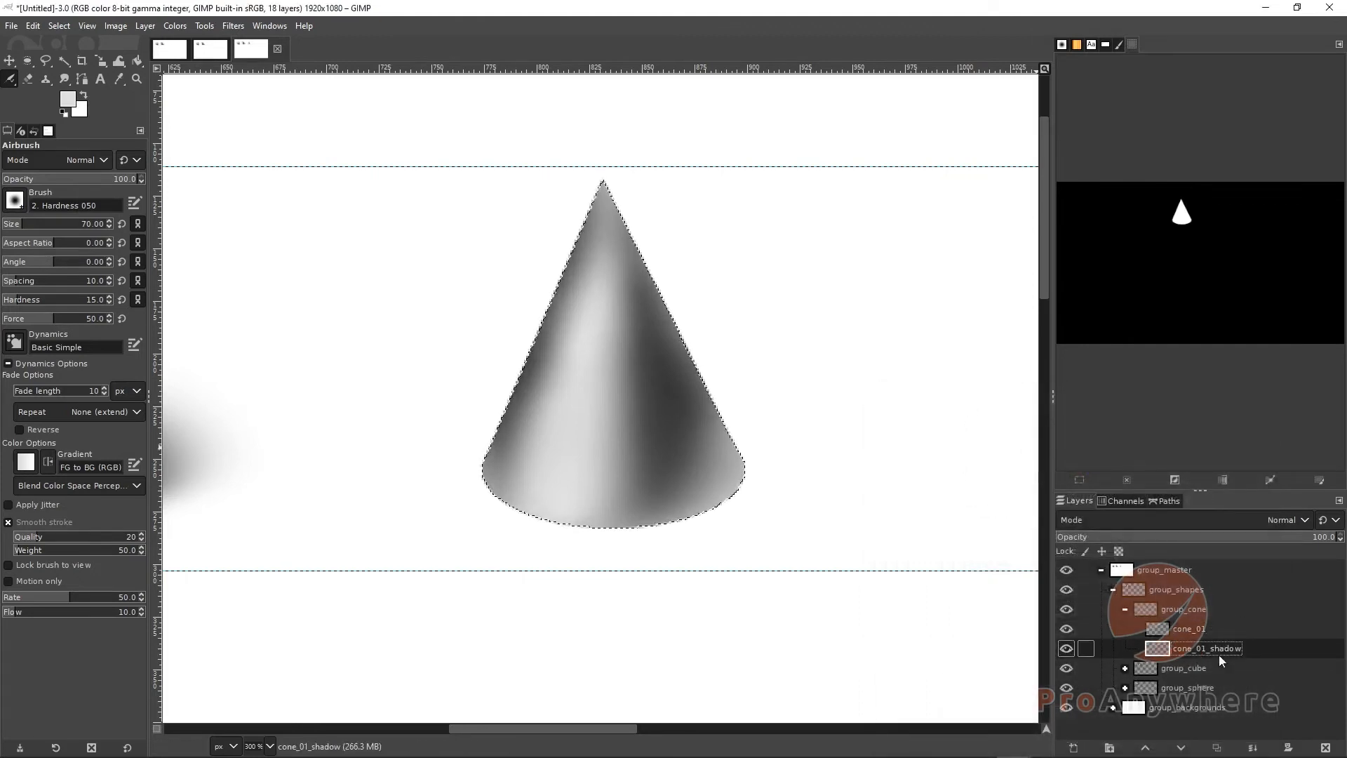
# Set the foreground color to black and remove the cone selection
pyautogui.click(71, 102)
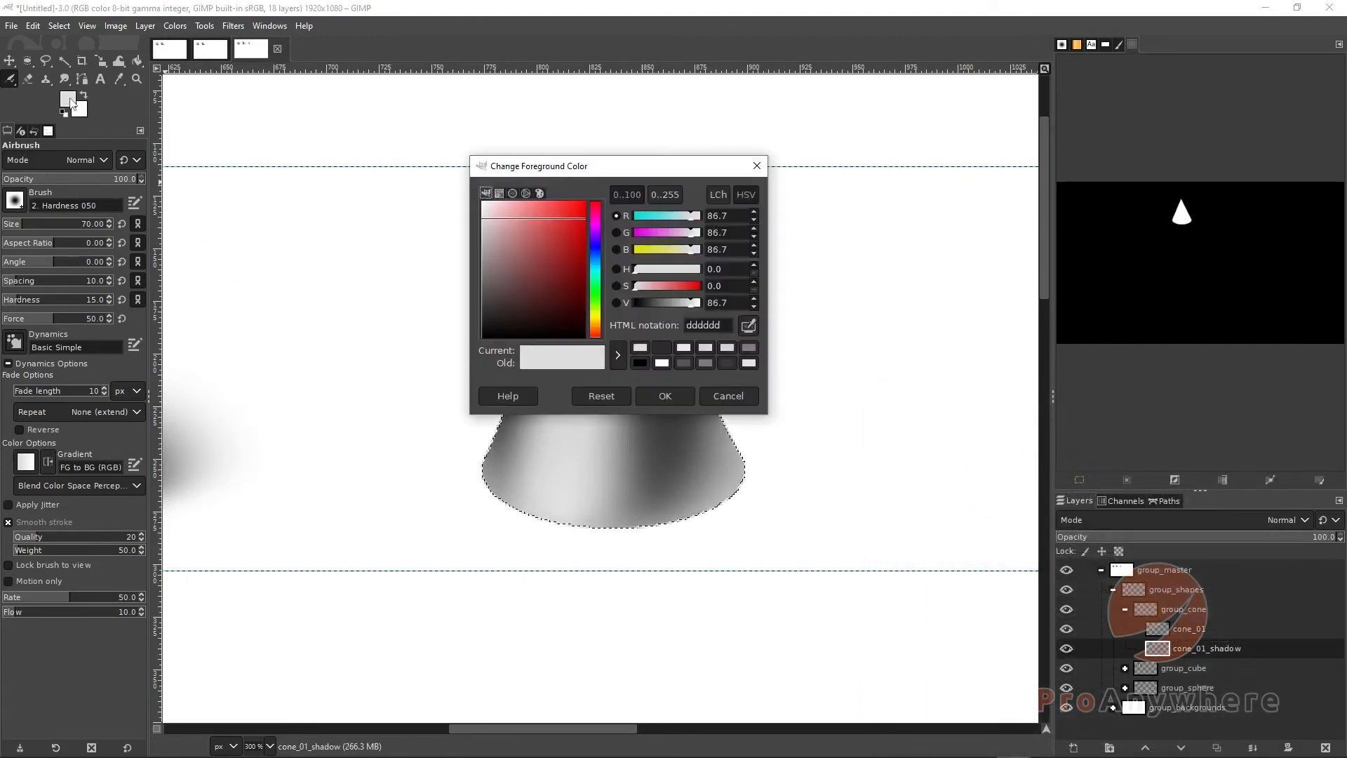
pyautogui.click(652, 395)
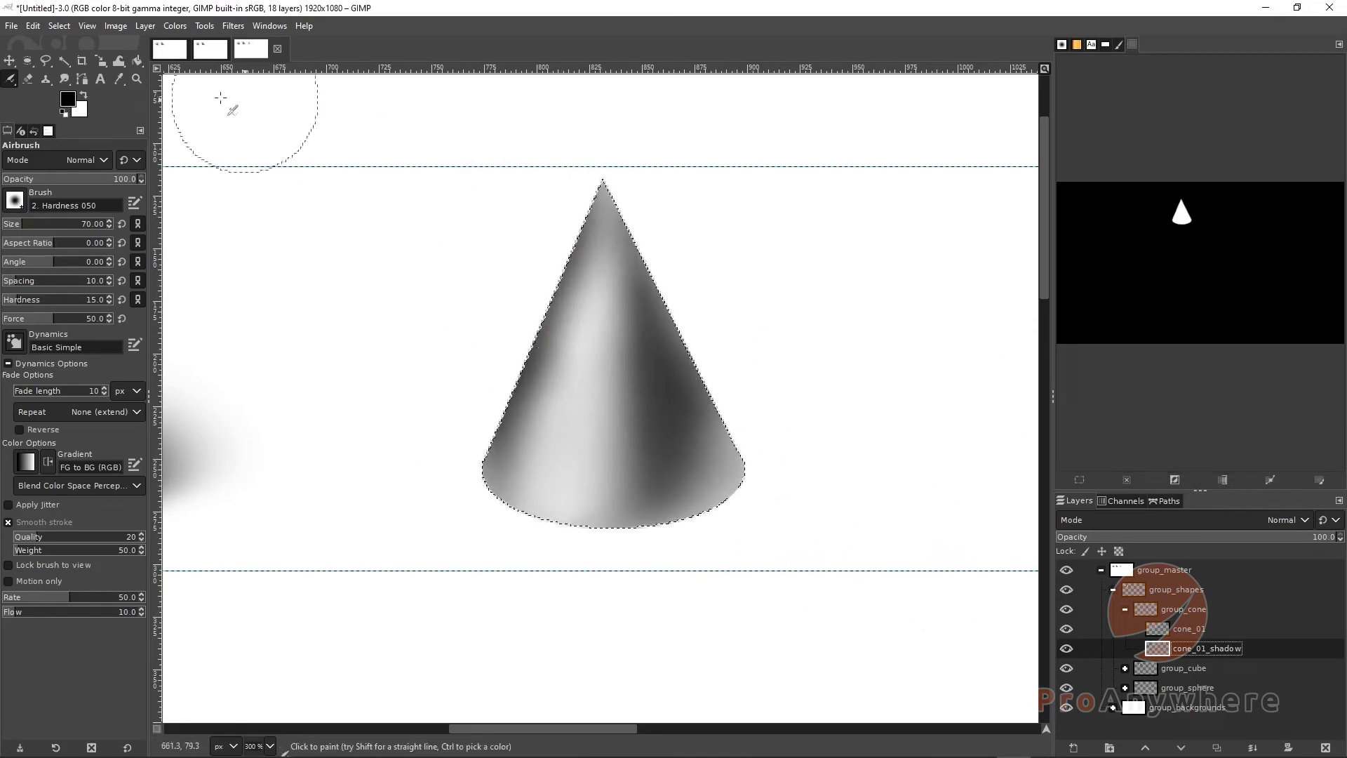
pyautogui.click(59, 25)
pyautogui.click(78, 57)
# Try airbrushing a shadow beside the cone's base on the shadow layer
pyautogui.scroll(-4, 581, 418)
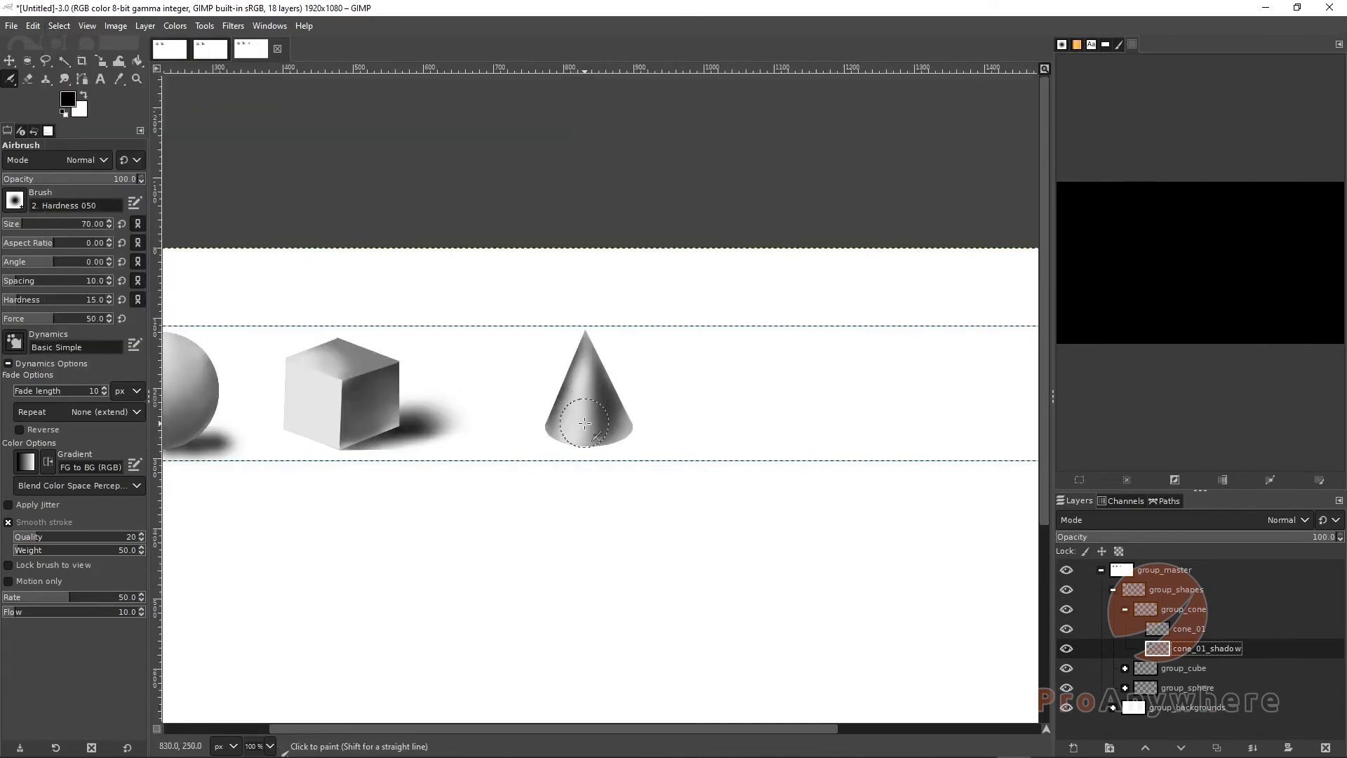
pyautogui.click(1068, 629)
pyautogui.click(1067, 629)
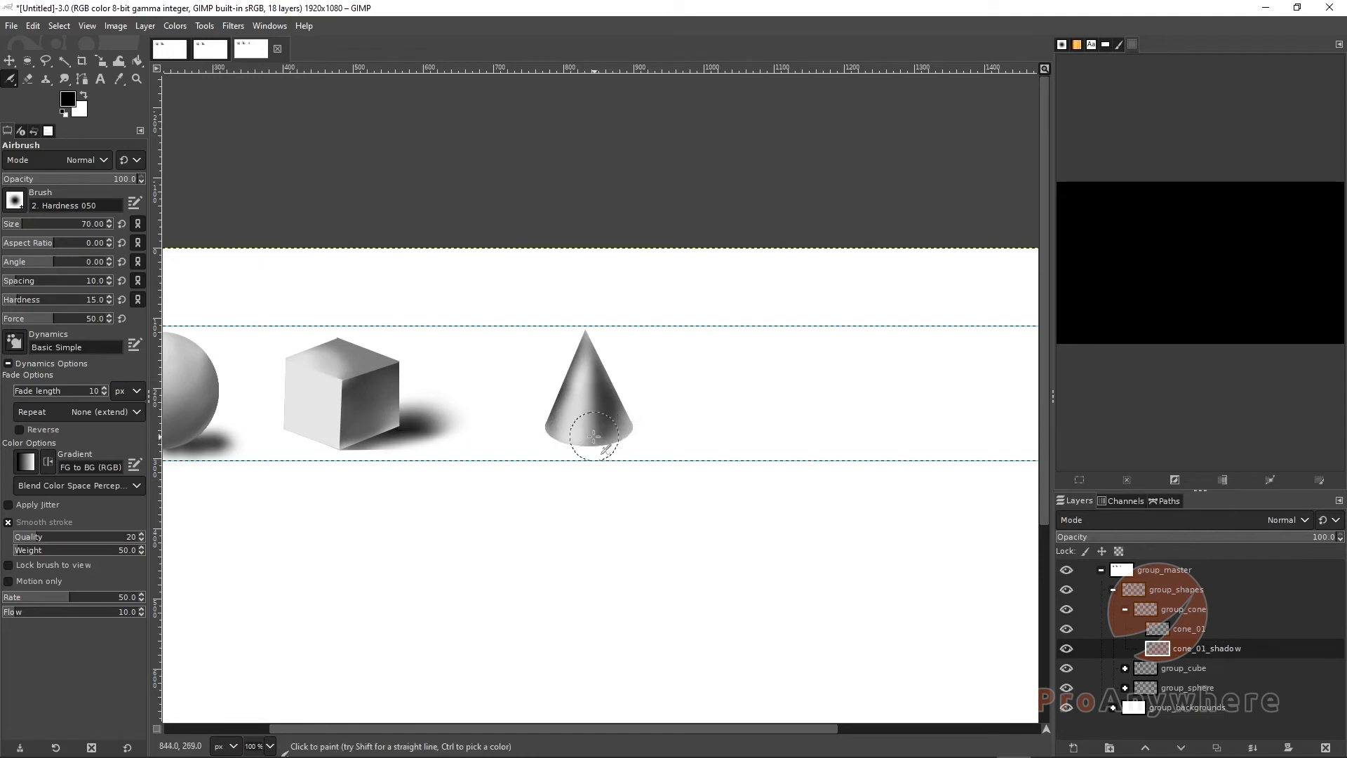
pyautogui.moveTo(641, 433); pyautogui.dragTo(571, 443)
pyautogui.moveTo(655, 432); pyautogui.dragTo(614, 448)
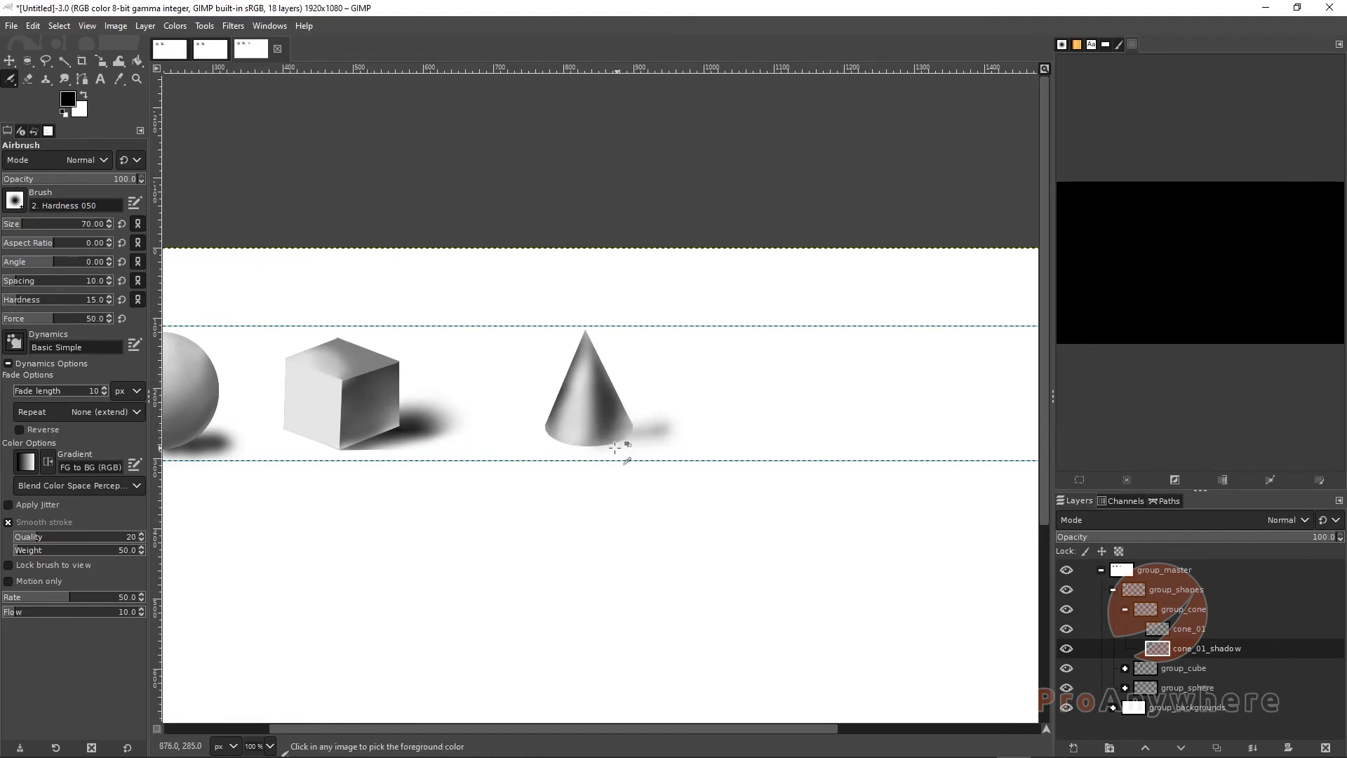
pyautogui.hotkey('ctrl', 'z')
pyautogui.hotkey('ctrl', 'z')
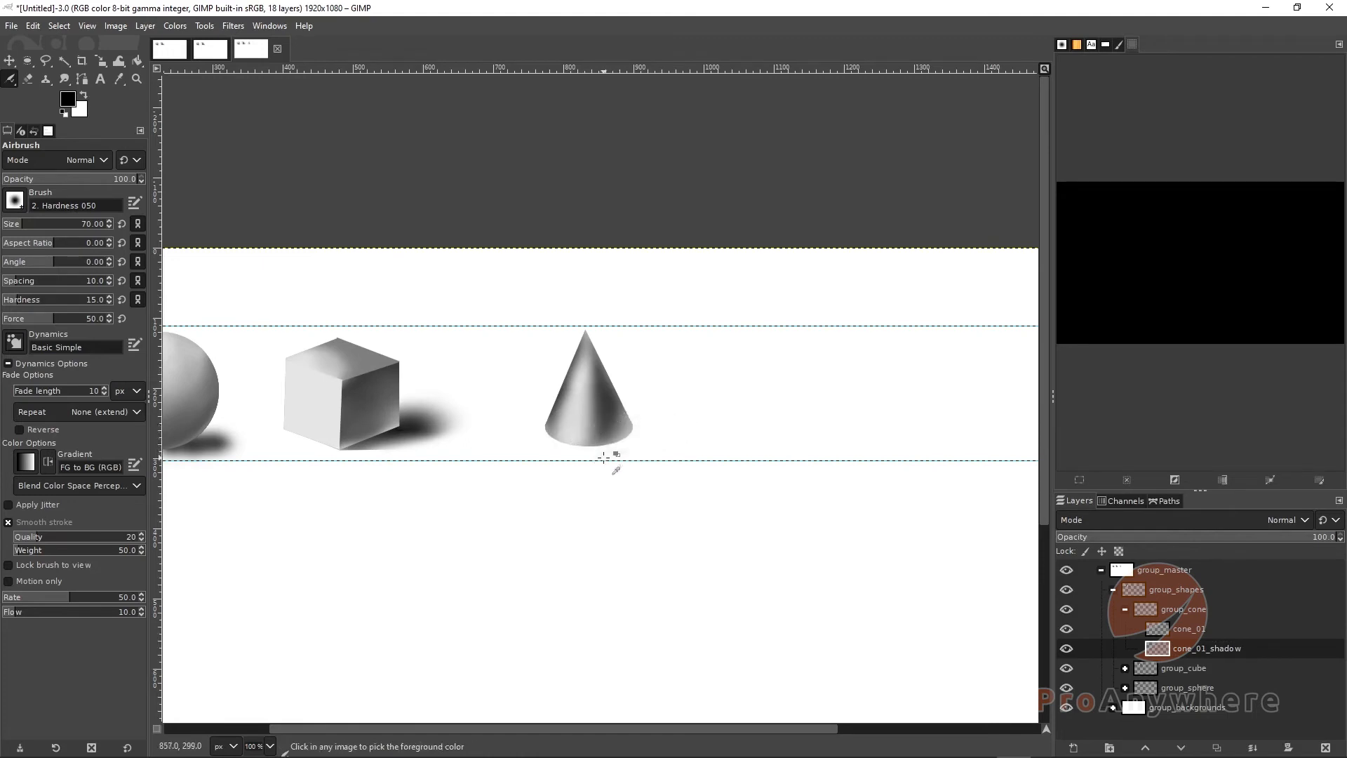
# Try airbrushing the shadow with the brush size increased to 80
pyautogui.press(']')
pyautogui.press(']')
pyautogui.press(']')
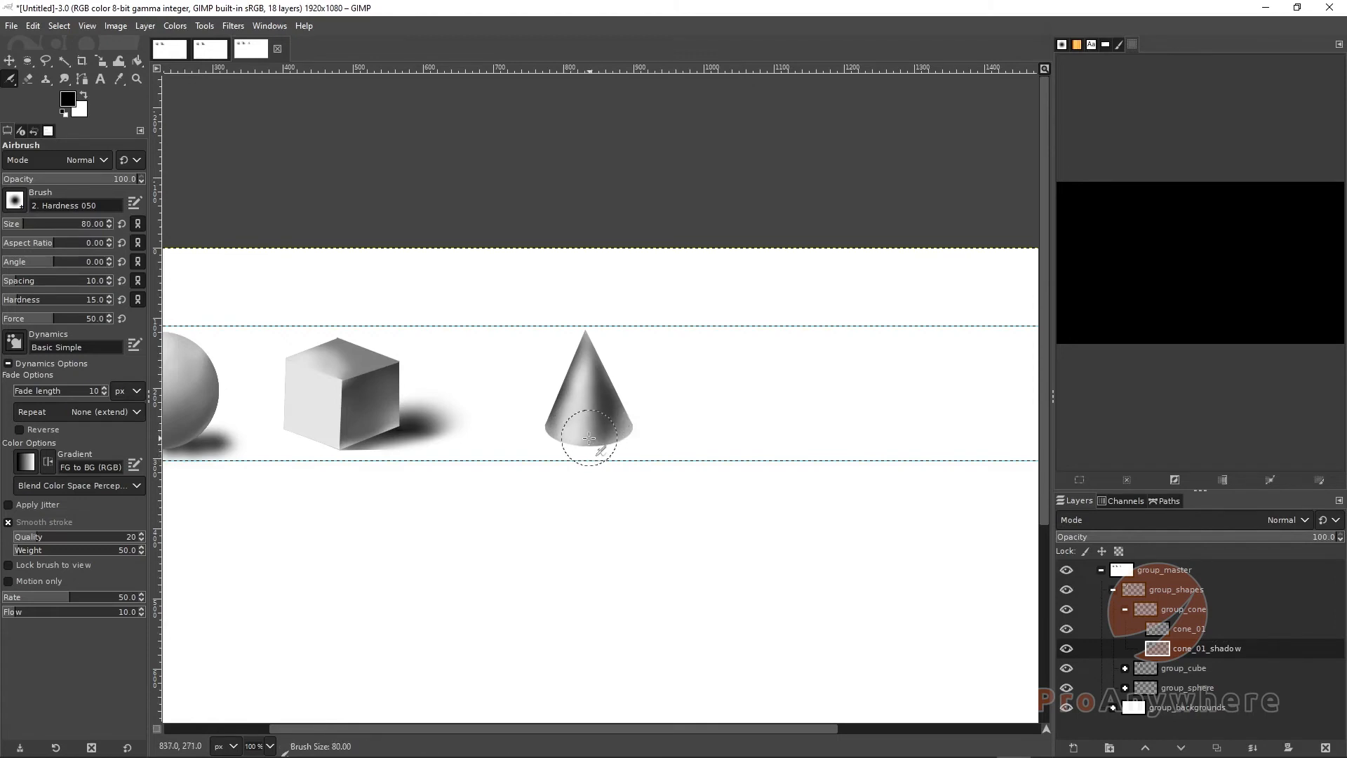
pyautogui.moveTo(590, 438); pyautogui.dragTo(615, 427)
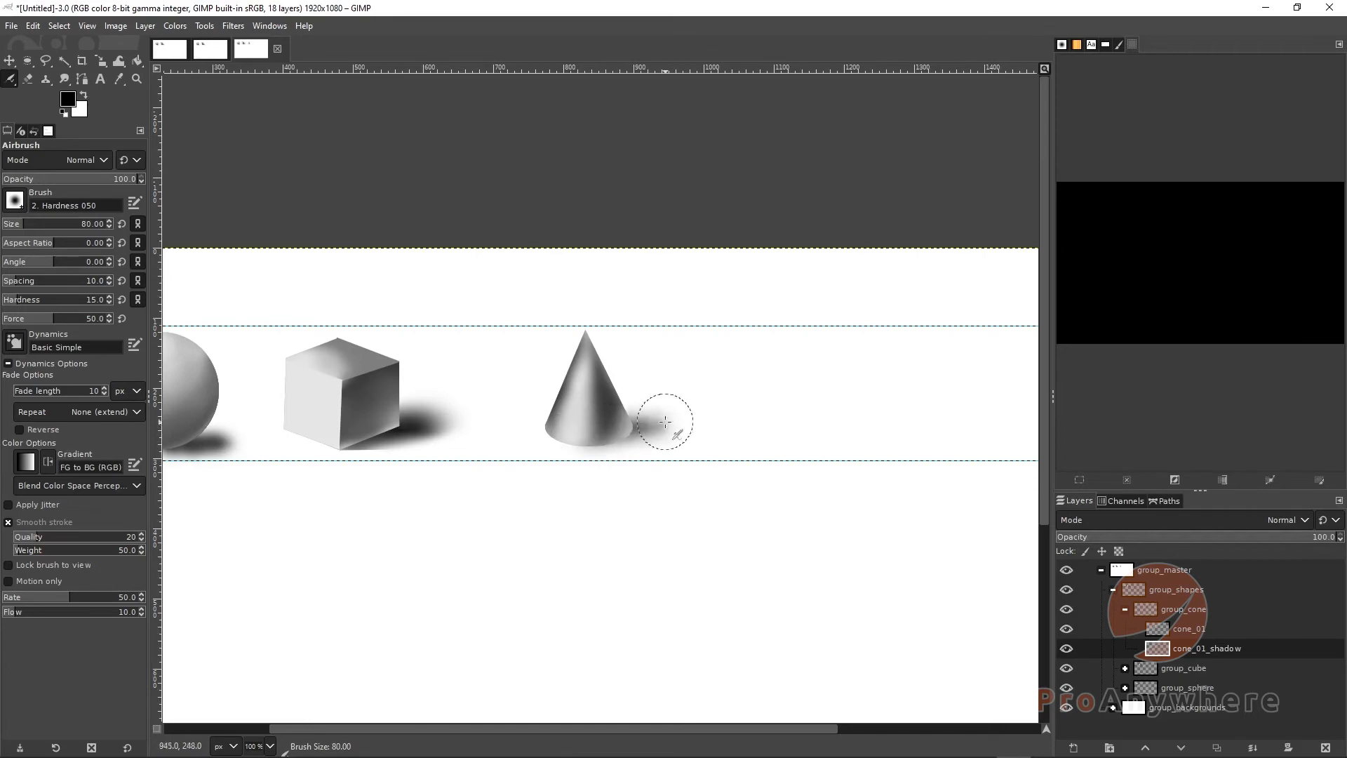
pyautogui.hotkey('ctrl', 'z')
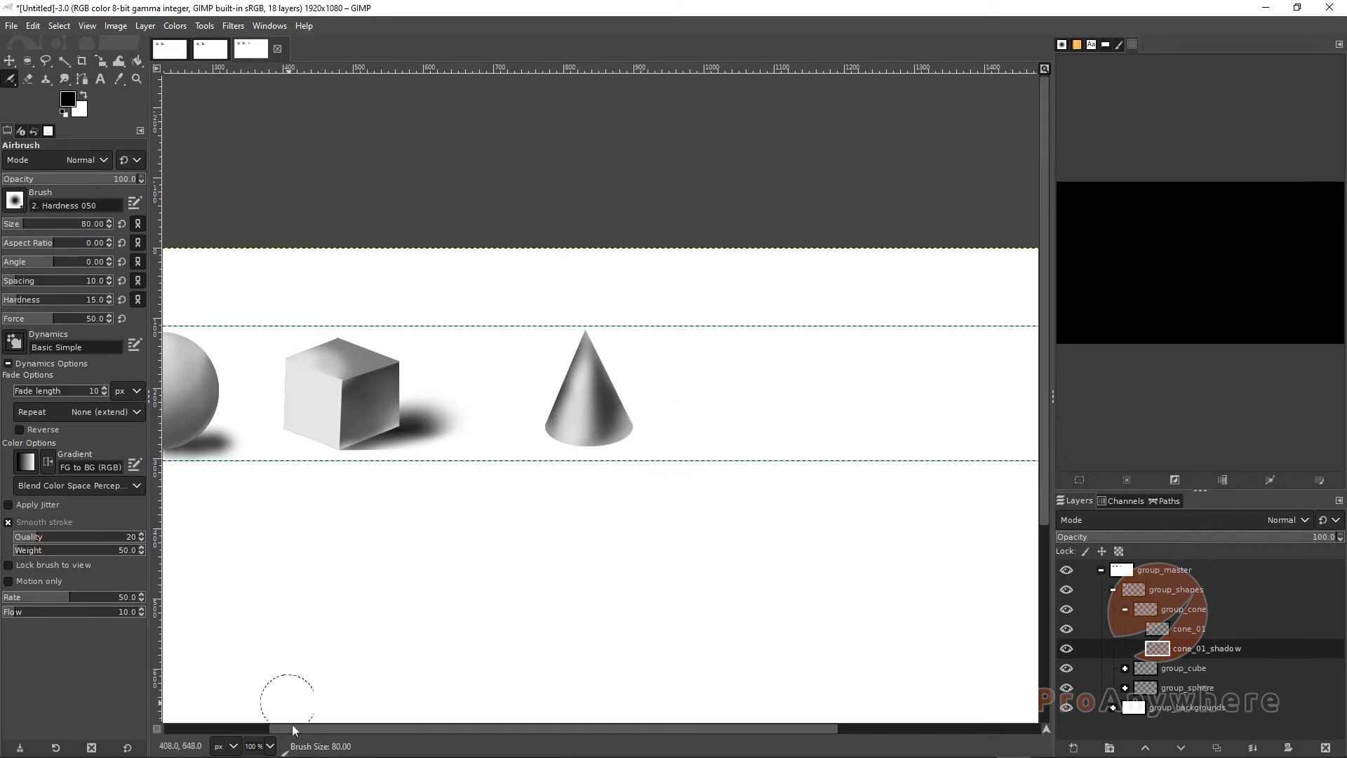
pyautogui.moveTo(699, 427)
pyautogui.mouseDown()
pyautogui.moveTo(597, 435)
pyautogui.moveTo(615, 443)
pyautogui.moveTo(643, 433)
pyautogui.moveTo(564, 433)
pyautogui.moveTo(648, 409)
pyautogui.moveTo(657, 427)
pyautogui.moveTo(585, 449)
pyautogui.mouseUp()
pyautogui.hotkey('ctrl', 'z')
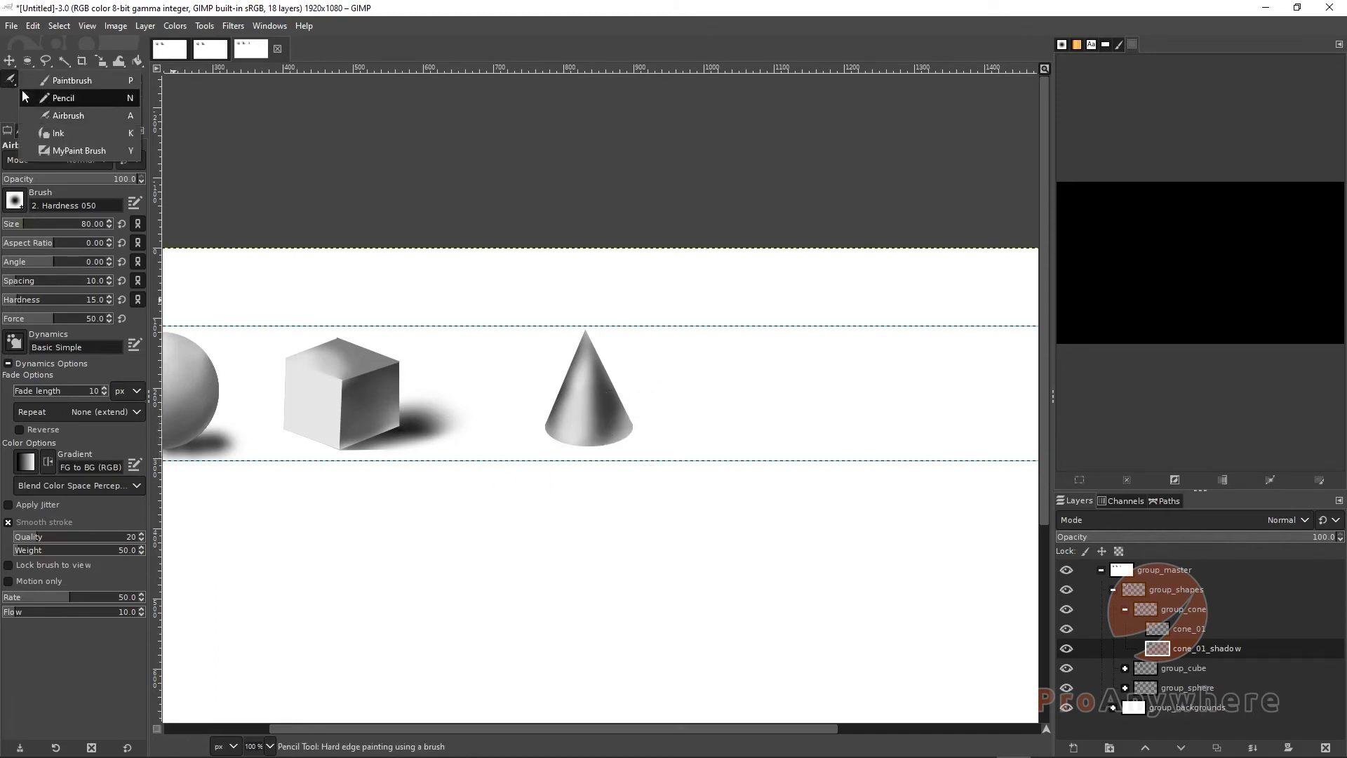
# Switch to the Paintbrush and try a shadow stroke at the cone's base
pyautogui.click(47, 85)
pyautogui.moveTo(588, 433)
pyautogui.mouseDown()
pyautogui.moveTo(690, 411)
pyautogui.moveTo(617, 451)
pyautogui.mouseUp()
pyautogui.hotkey('ctrl', 'z')
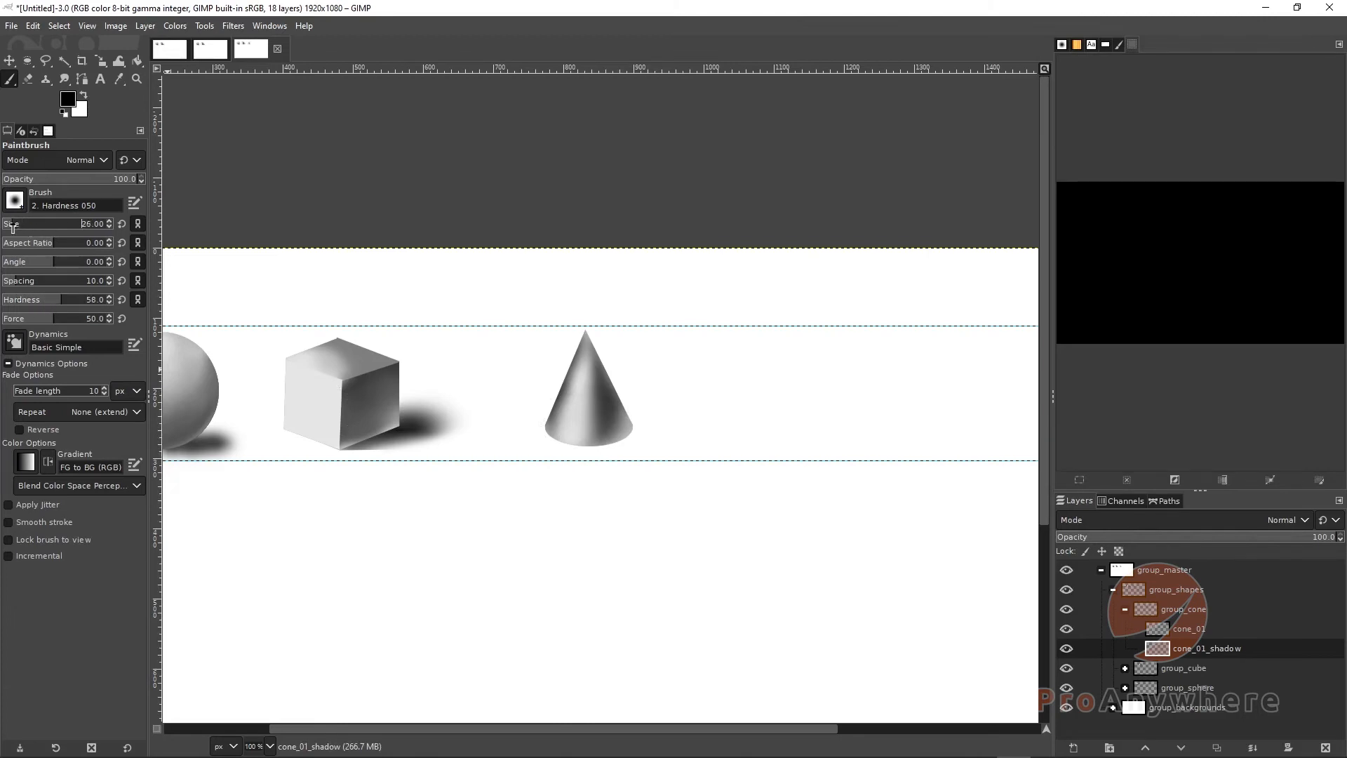
# Try painting a large soft shadow under the cone with a 451-size brush
pyautogui.scroll(-5, 12, 228)
pyautogui.moveTo(37, 302); pyautogui.dragTo(21, 302)
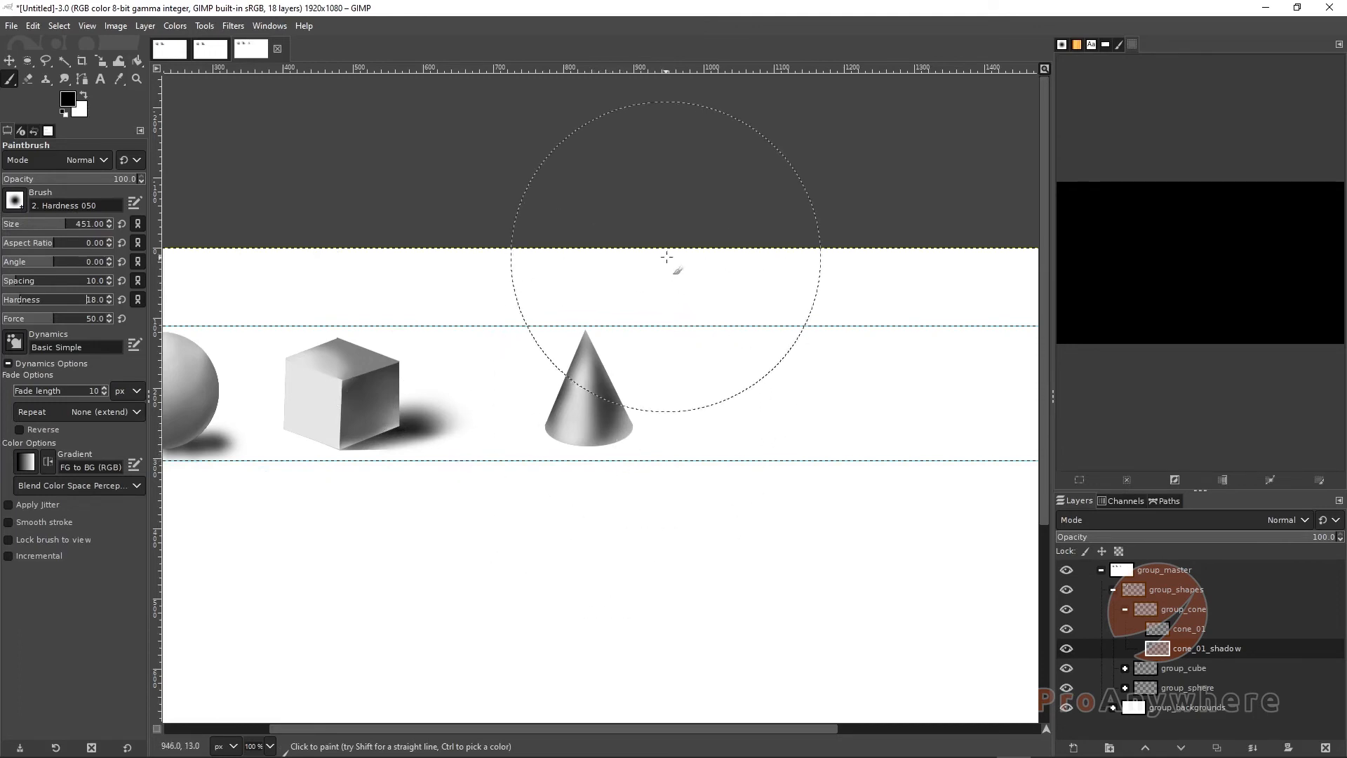
pyautogui.click(613, 462)
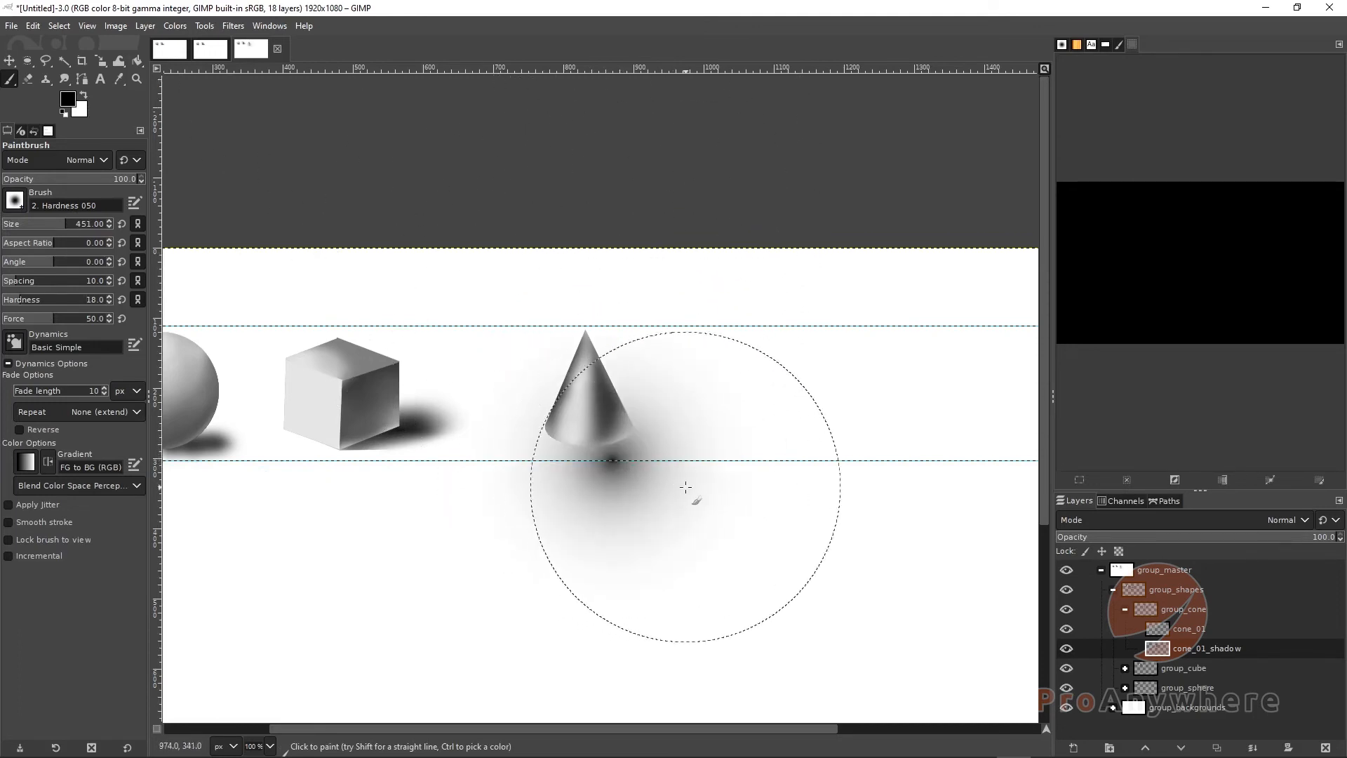
pyautogui.hotkey('ctrl', 'z')
pyautogui.moveTo(644, 465)
pyautogui.mouseDown()
pyautogui.moveTo(787, 417)
pyautogui.moveTo(628, 451)
pyautogui.moveTo(837, 398)
pyautogui.mouseUp()
pyautogui.hotkey('ctrl', 'z')
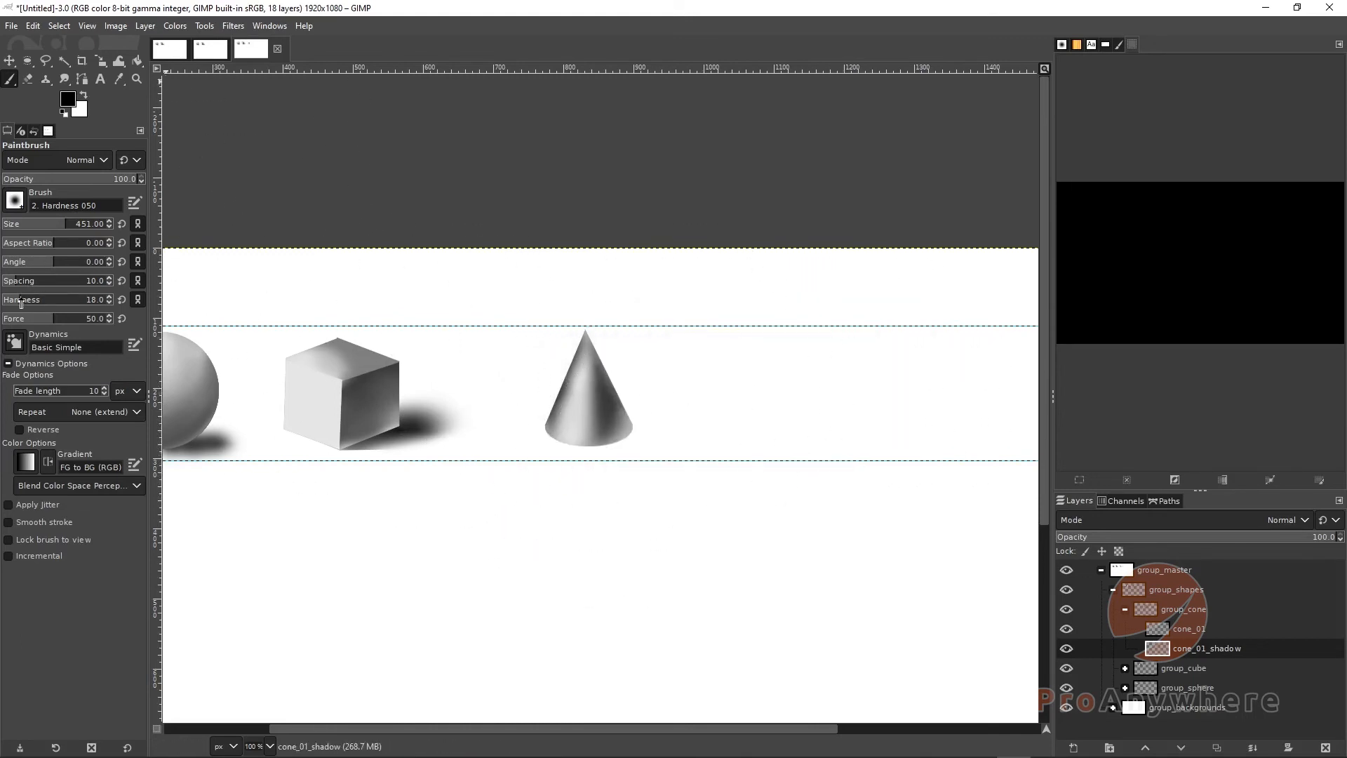
# Try shorter paintbrush shadow strokes right of the cone at brush sizes 153 and 118
pyautogui.moveTo(34, 234); pyautogui.dragTo(35, 234)
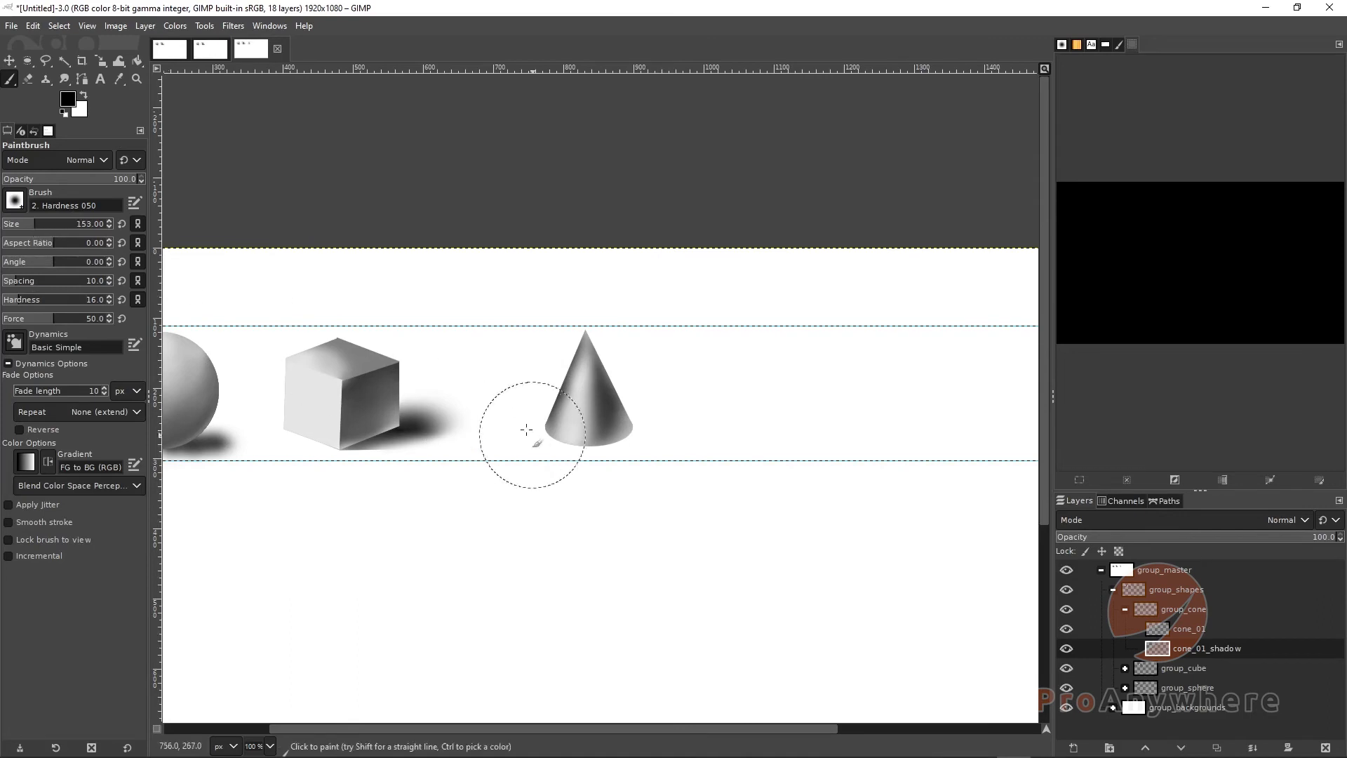
pyautogui.moveTo(578, 431)
pyautogui.mouseDown()
pyautogui.moveTo(649, 413)
pyautogui.moveTo(613, 430)
pyautogui.mouseUp()
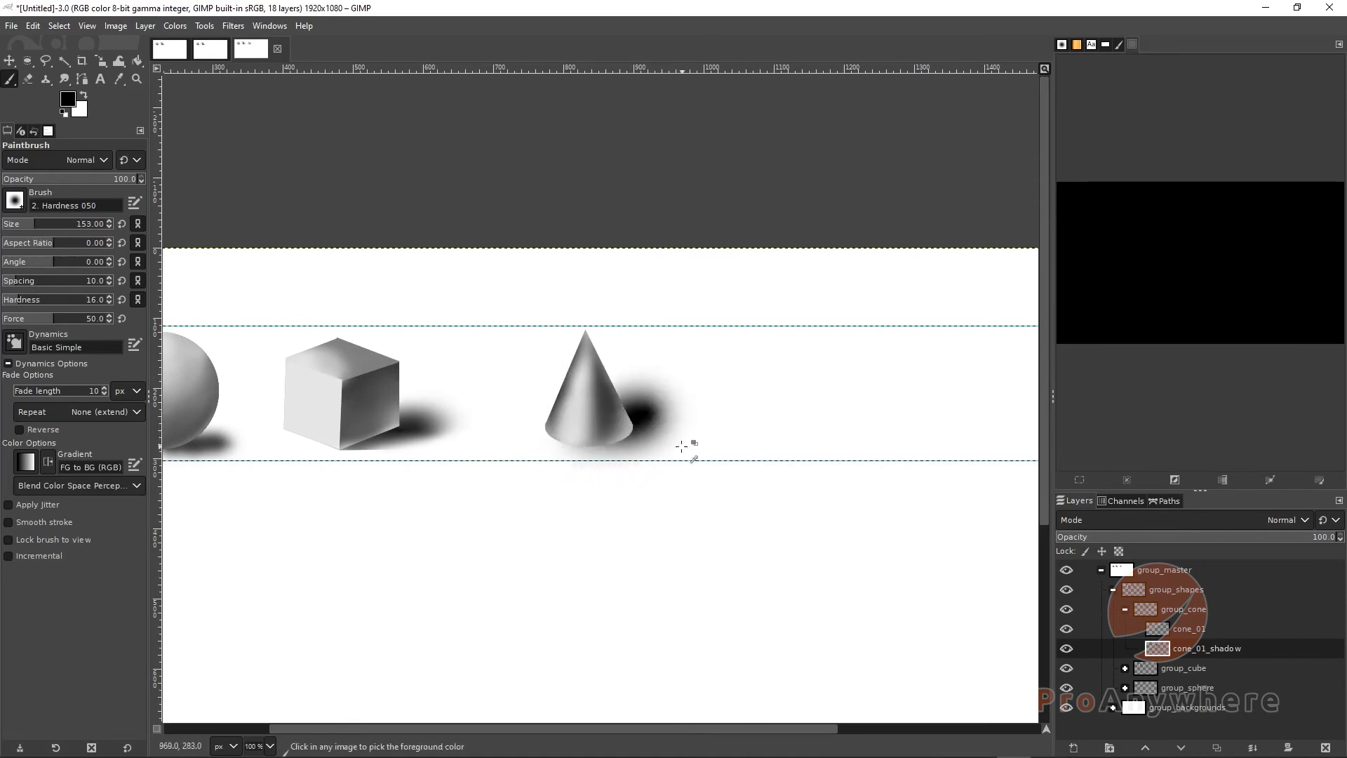
pyautogui.hotkey('ctrl', 'z')
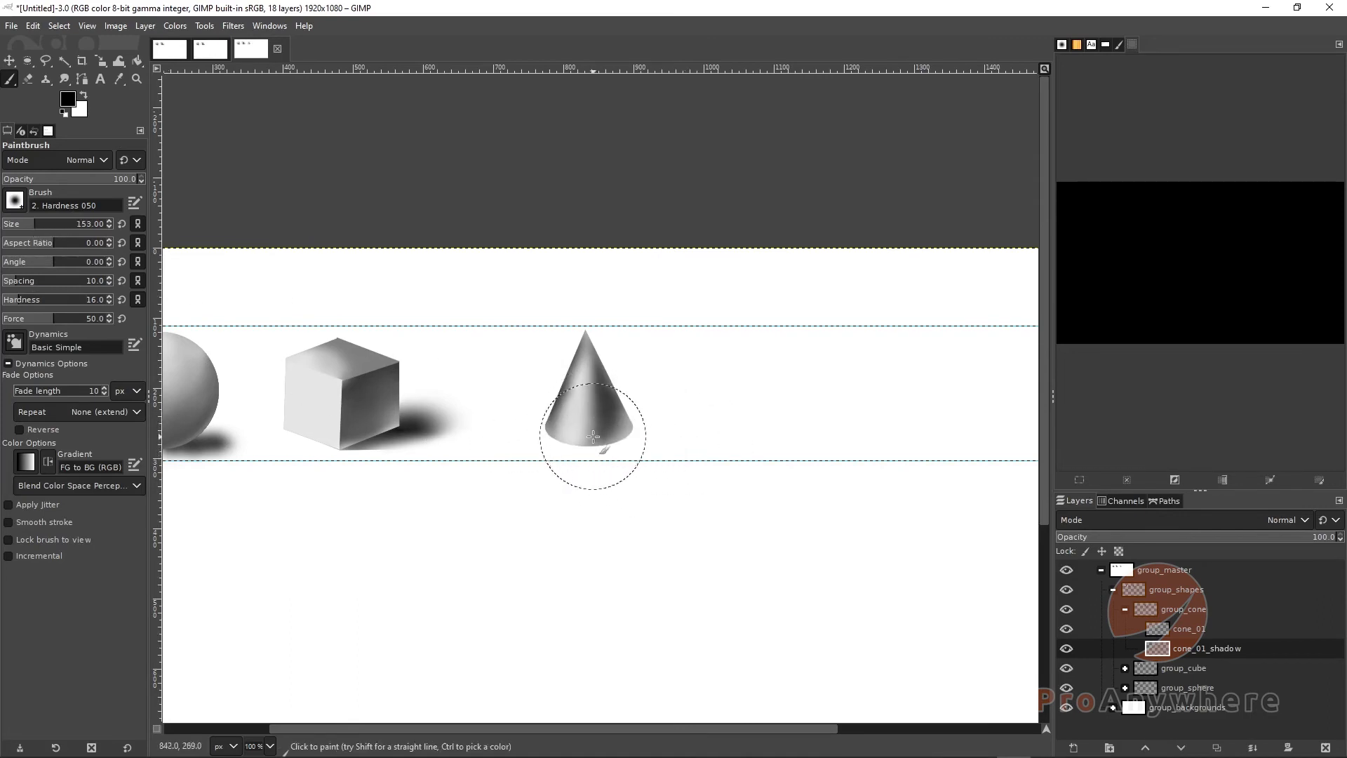
pyautogui.moveTo(593, 438)
pyautogui.mouseDown()
pyautogui.moveTo(654, 438)
pyautogui.moveTo(624, 451)
pyautogui.moveTo(645, 411)
pyautogui.mouseUp()
pyautogui.hotkey('ctrl', 'z')
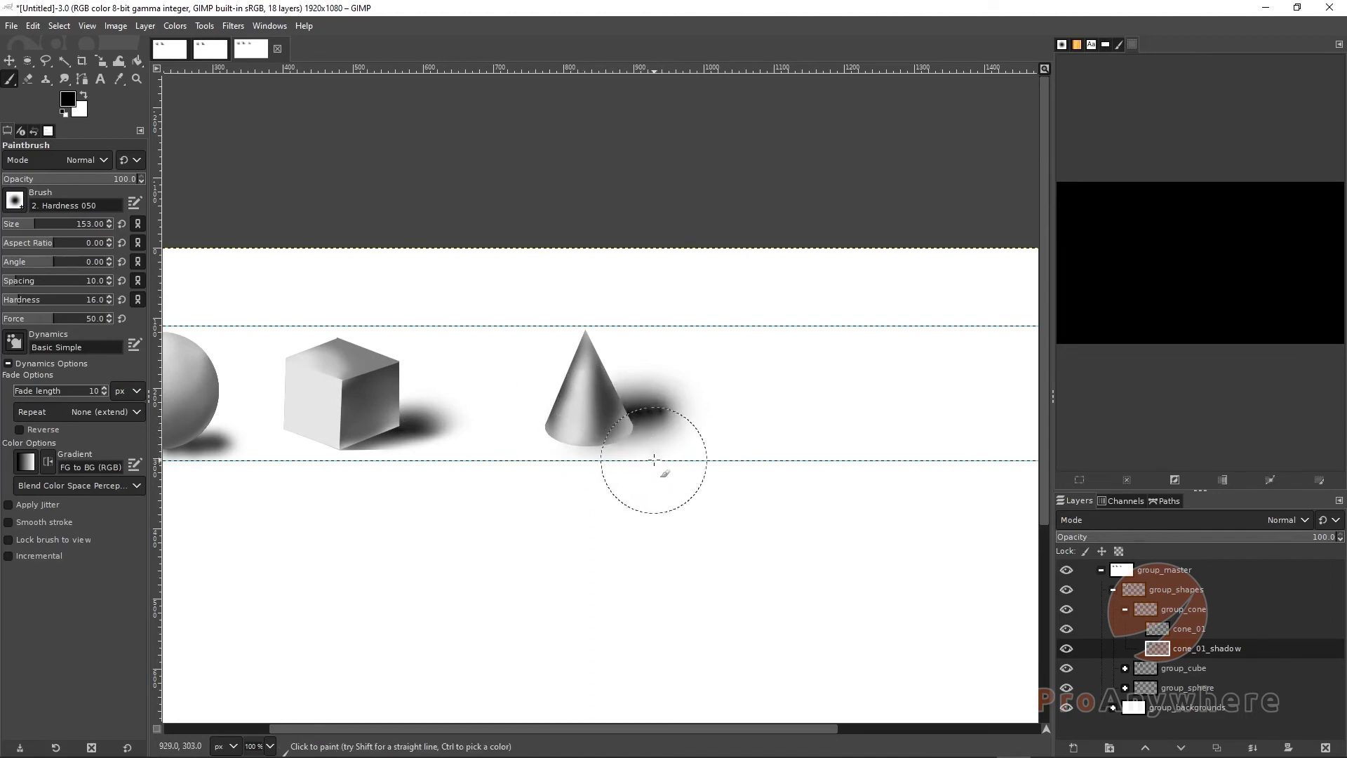
pyautogui.hotkey('ctrl', 'z')
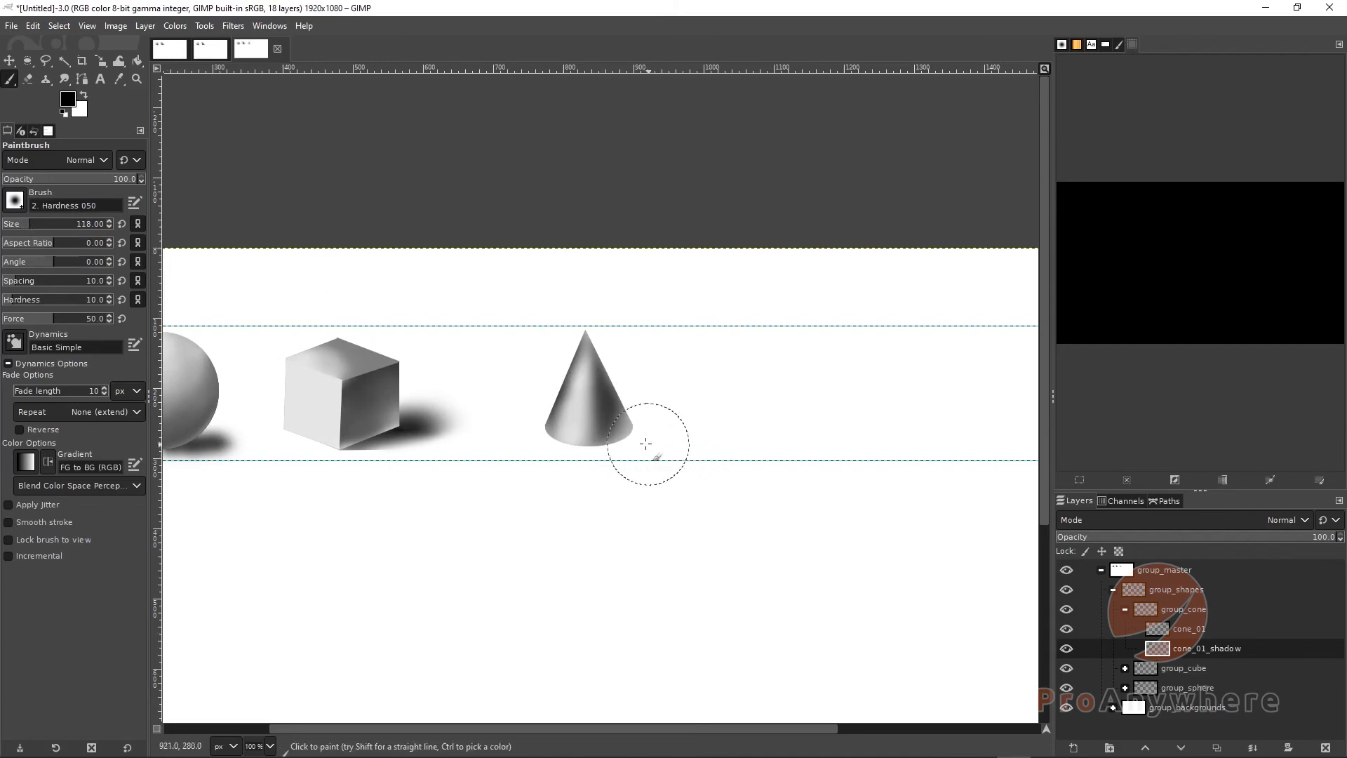
pyautogui.moveTo(640, 432); pyautogui.dragTo(777, 430)
pyautogui.hotkey('ctrl', 'z')
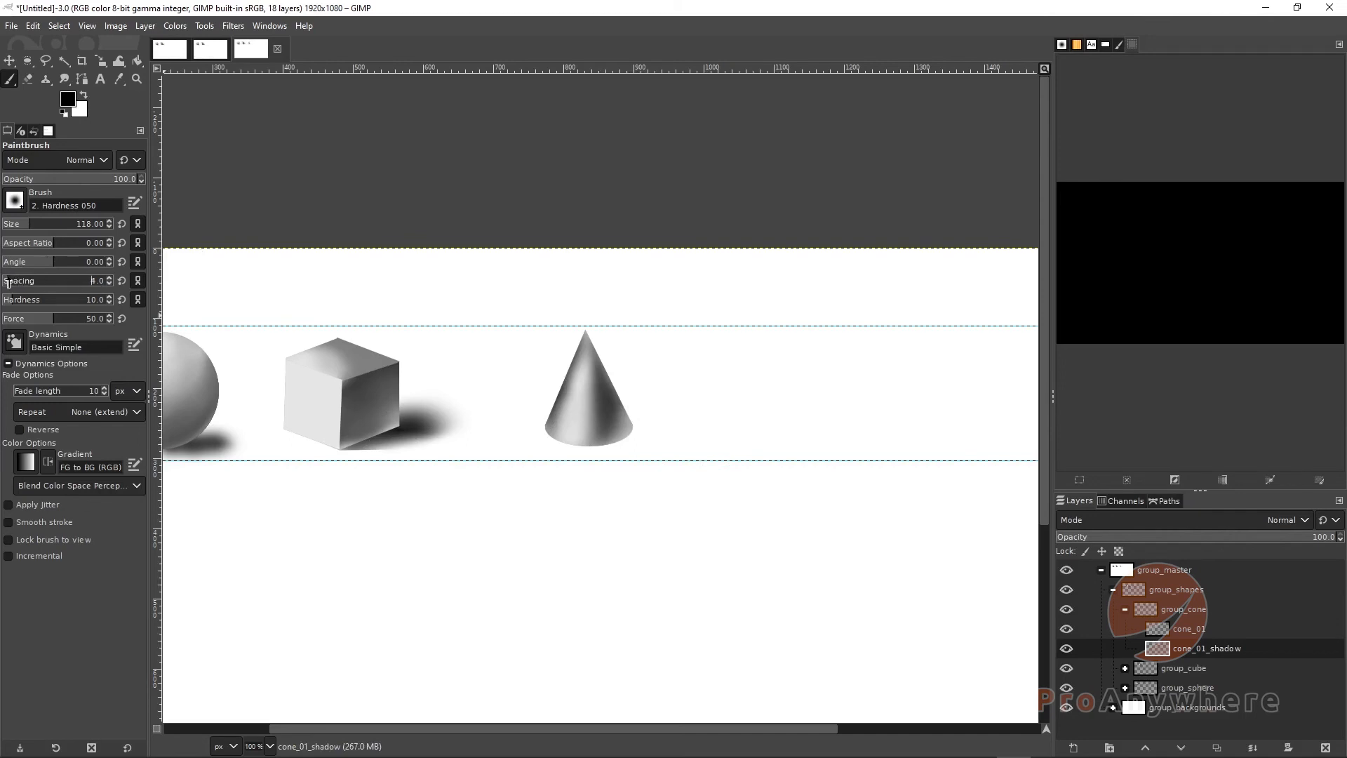
pyautogui.moveTo(684, 442); pyautogui.dragTo(817, 439)
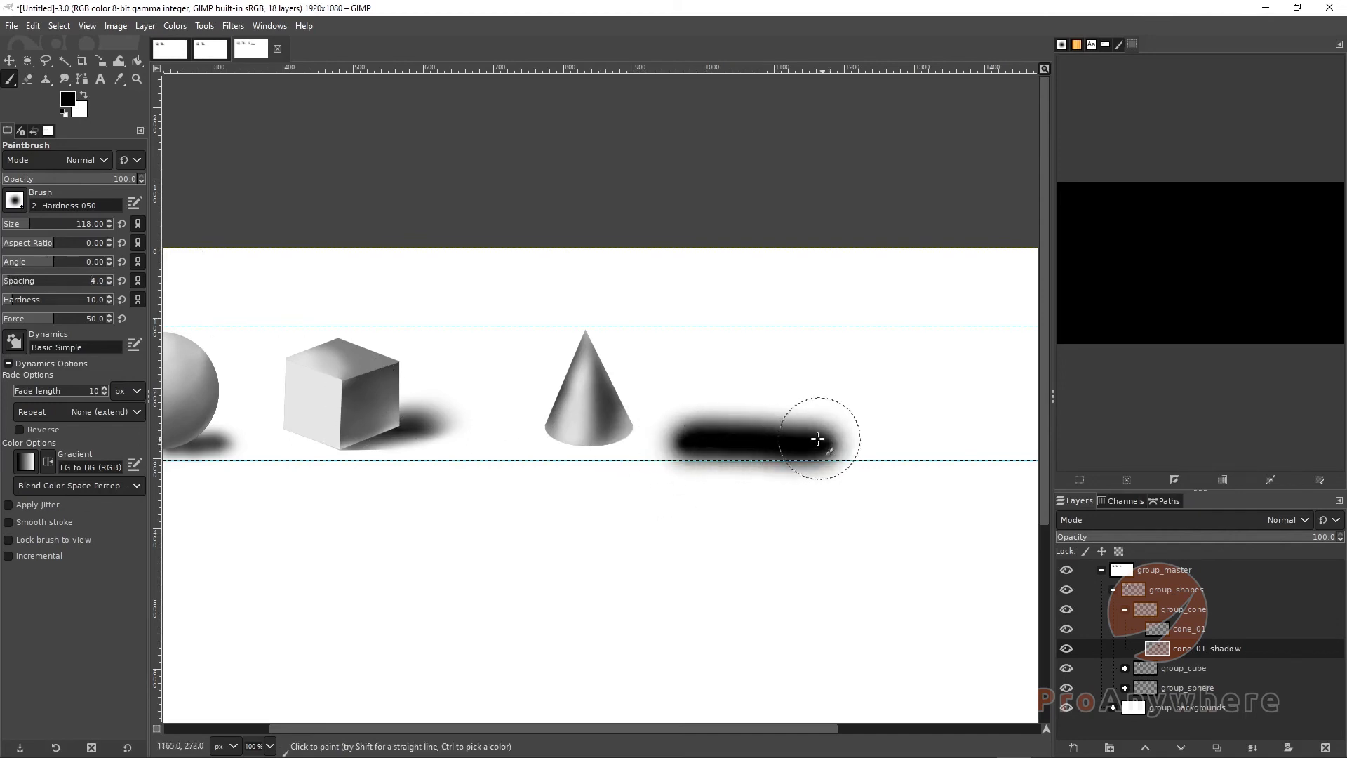
pyautogui.hotkey('ctrl', 'z')
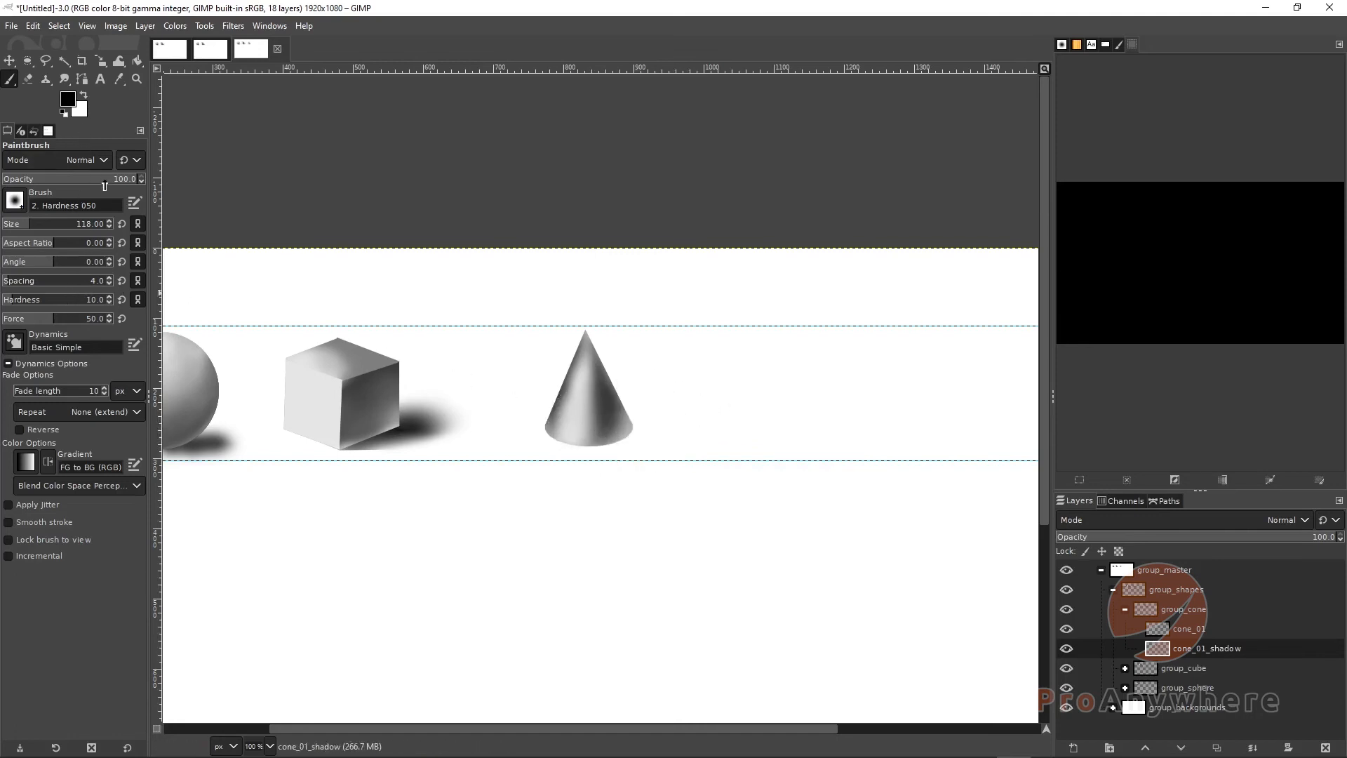
# Set the paintbrush opacity to 55.4 and paint a soft cast shadow extending right from the cone's base
pyautogui.moveTo(75, 185); pyautogui.dragTo(77, 185)
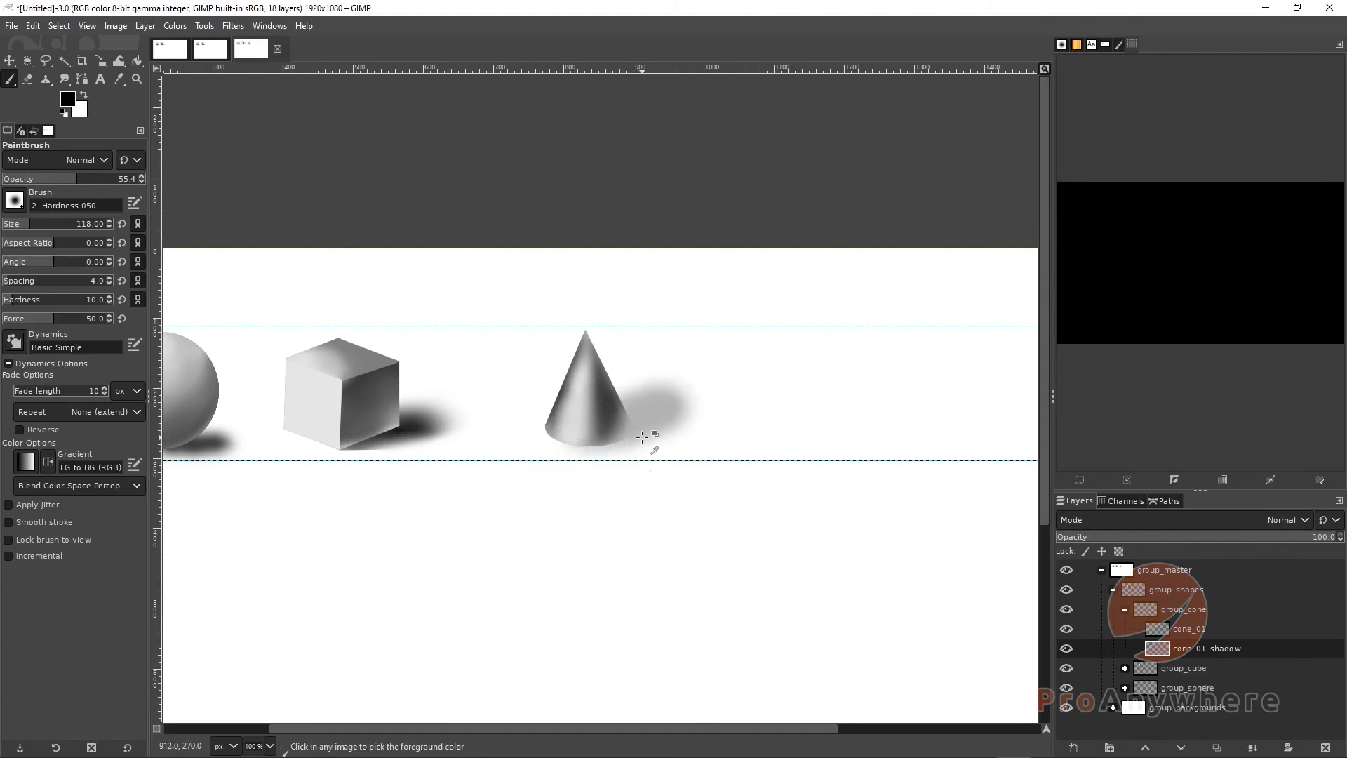
pyautogui.moveTo(617, 426); pyautogui.dragTo(677, 423)
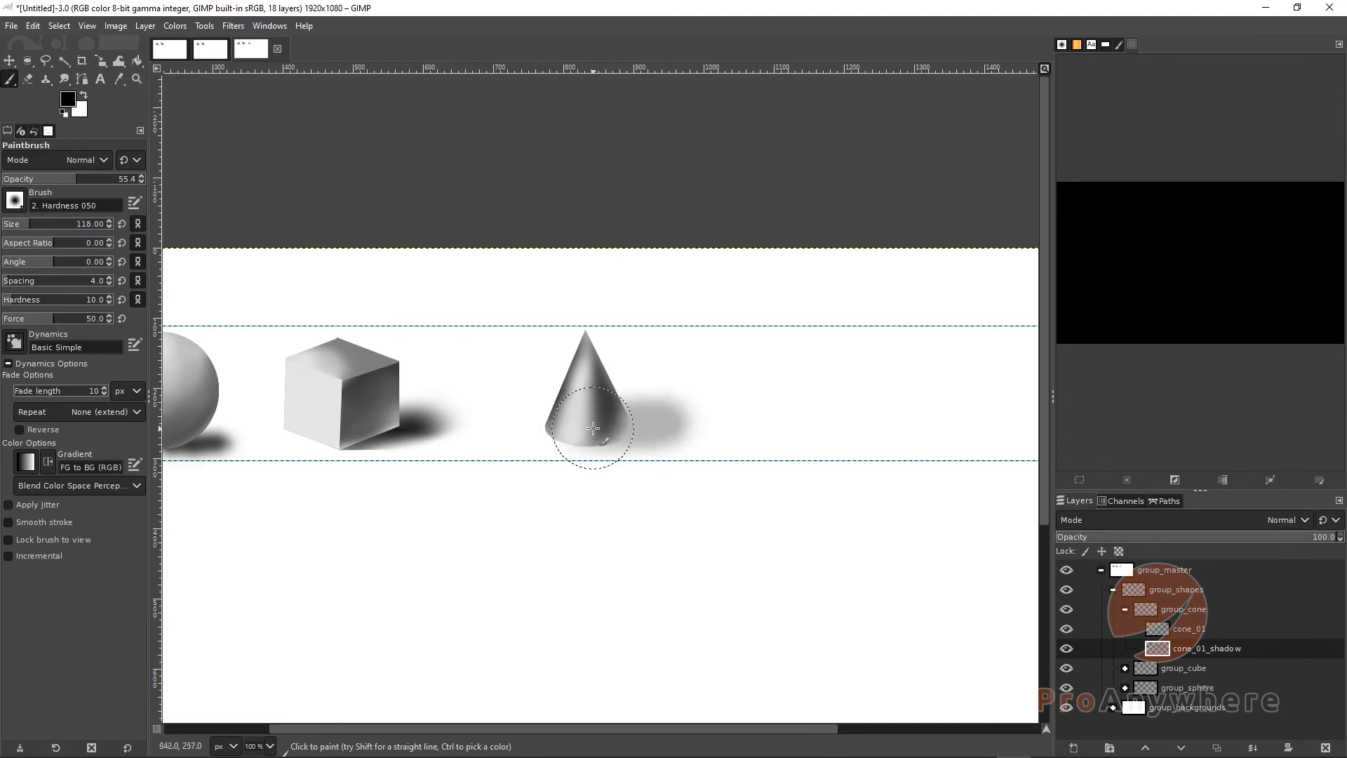
pyautogui.moveTo(593, 428); pyautogui.dragTo(684, 422)
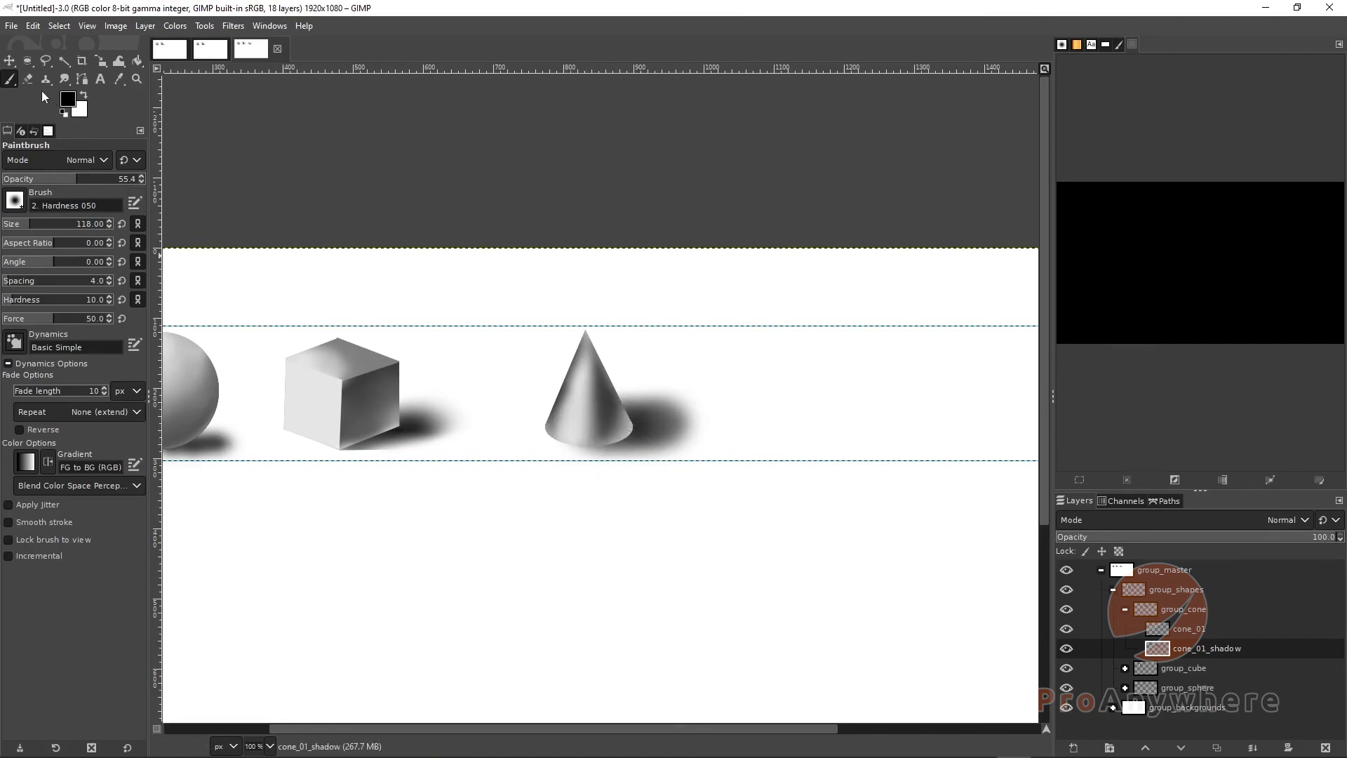
# Erase the upper right edge of the cast shadow with the Eraser
pyautogui.click(28, 79)
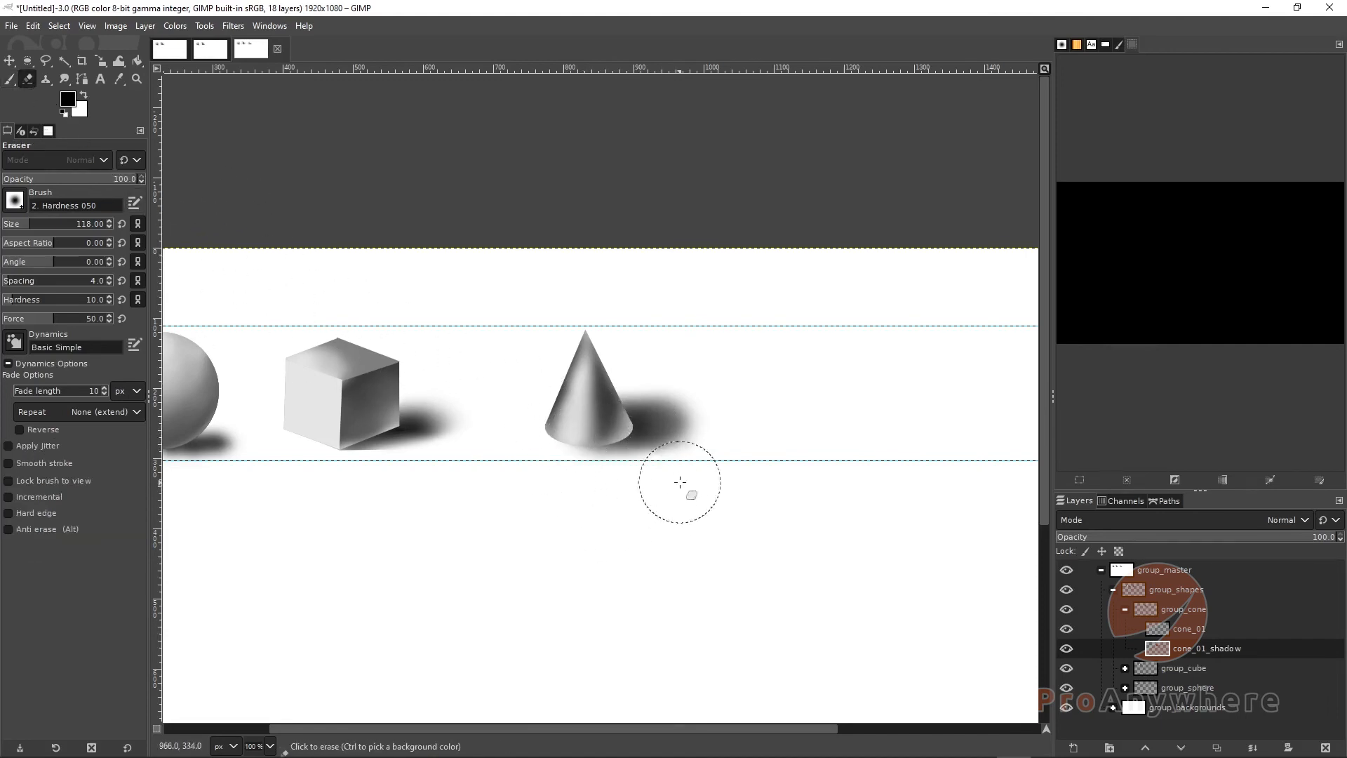
pyautogui.moveTo(706, 470)
pyautogui.mouseDown()
pyautogui.moveTo(771, 433)
pyautogui.moveTo(755, 381)
pyautogui.moveTo(723, 365)
pyautogui.mouseUp()
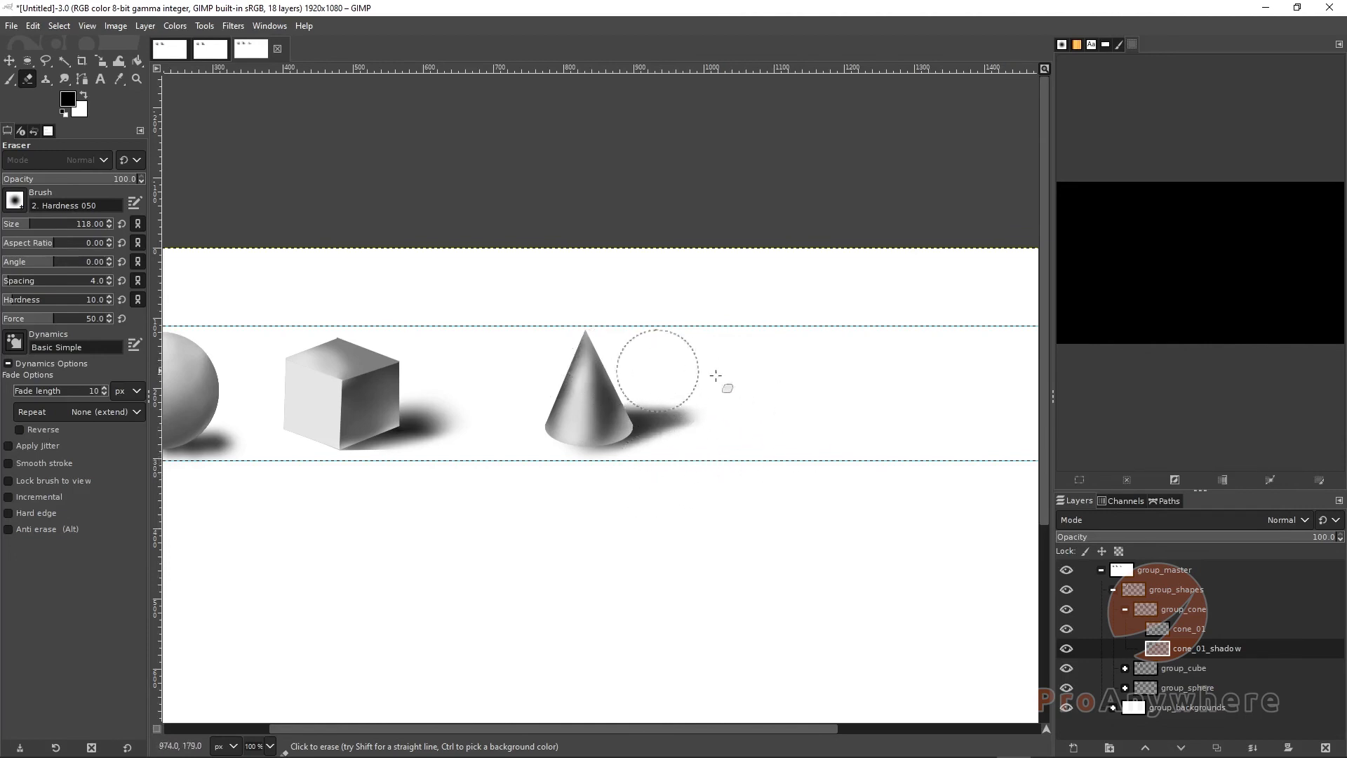
pyautogui.moveTo(629, 466); pyautogui.dragTo(706, 430)
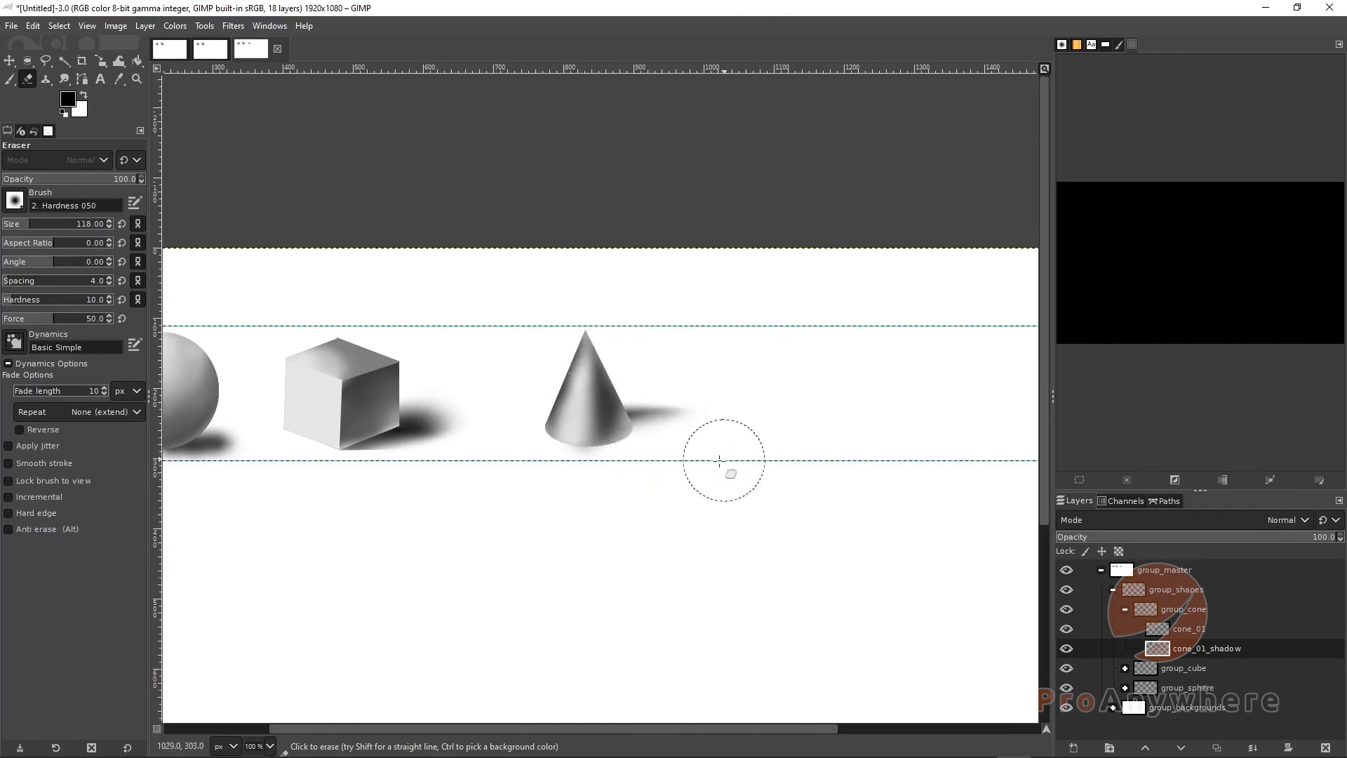
pyautogui.hotkey('ctrl', 'z')
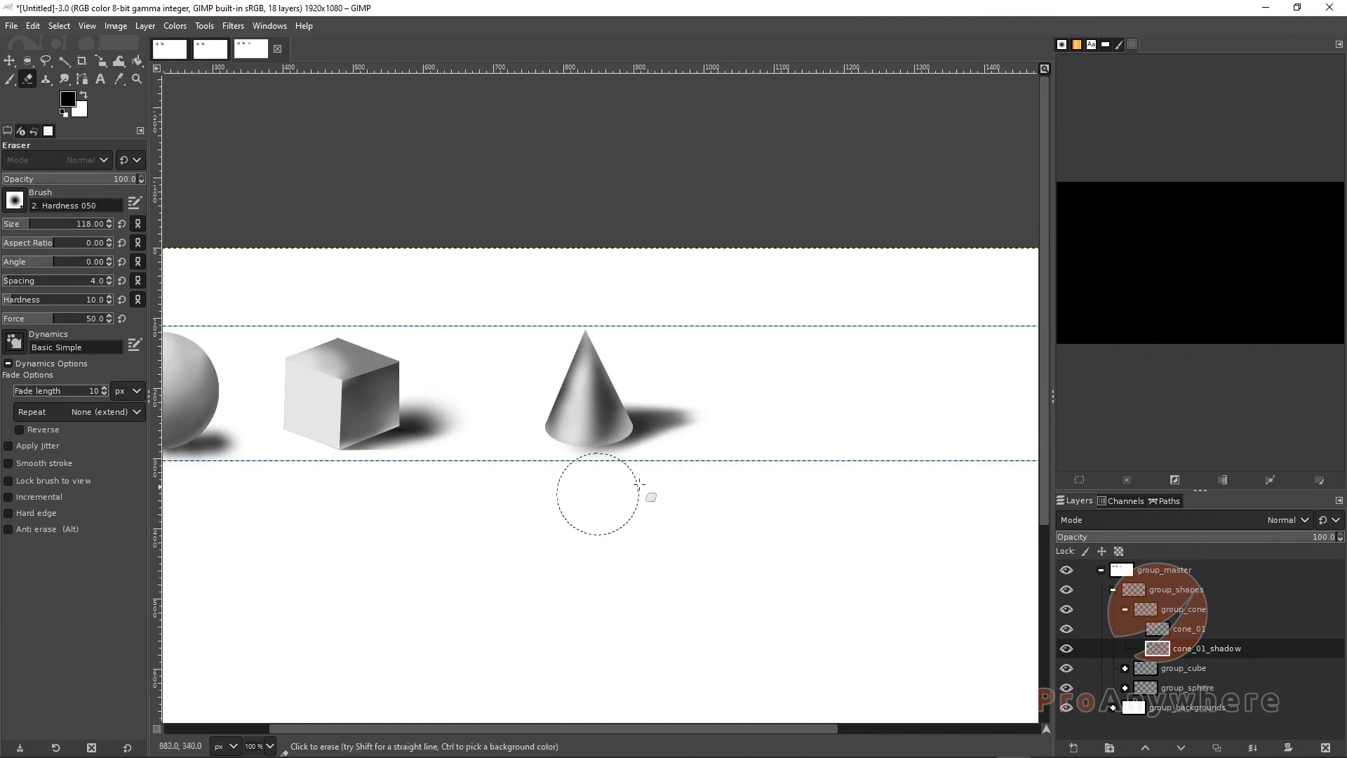